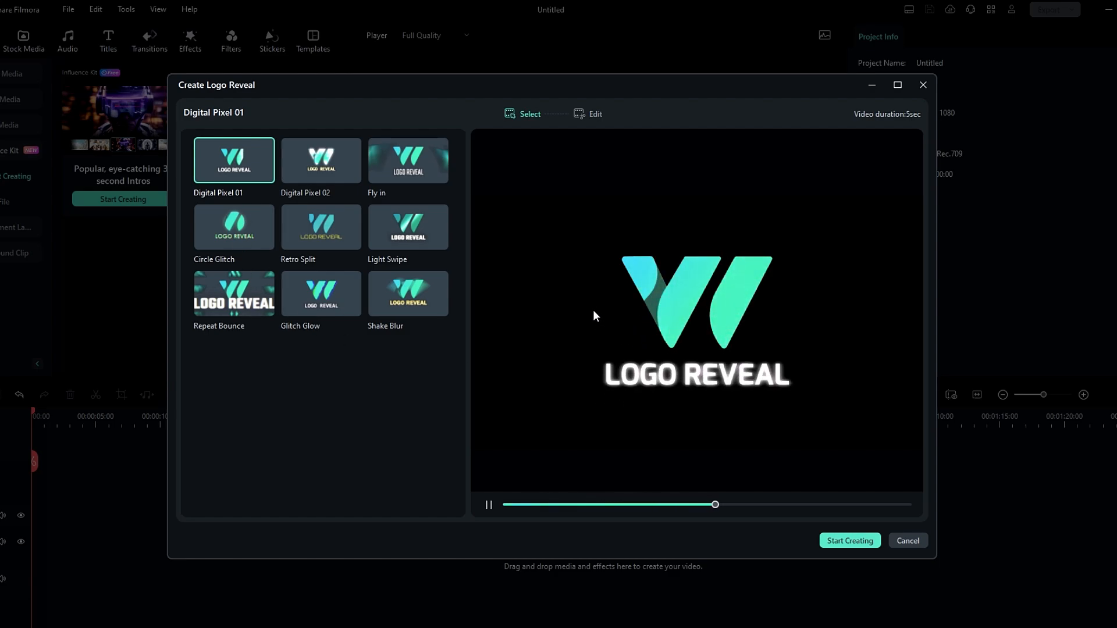
# - Preview the Digital Pixel 02 and Retro Split logo reveal templates, and open the Light Swipe template for editing
pyautogui.click(346, 176)
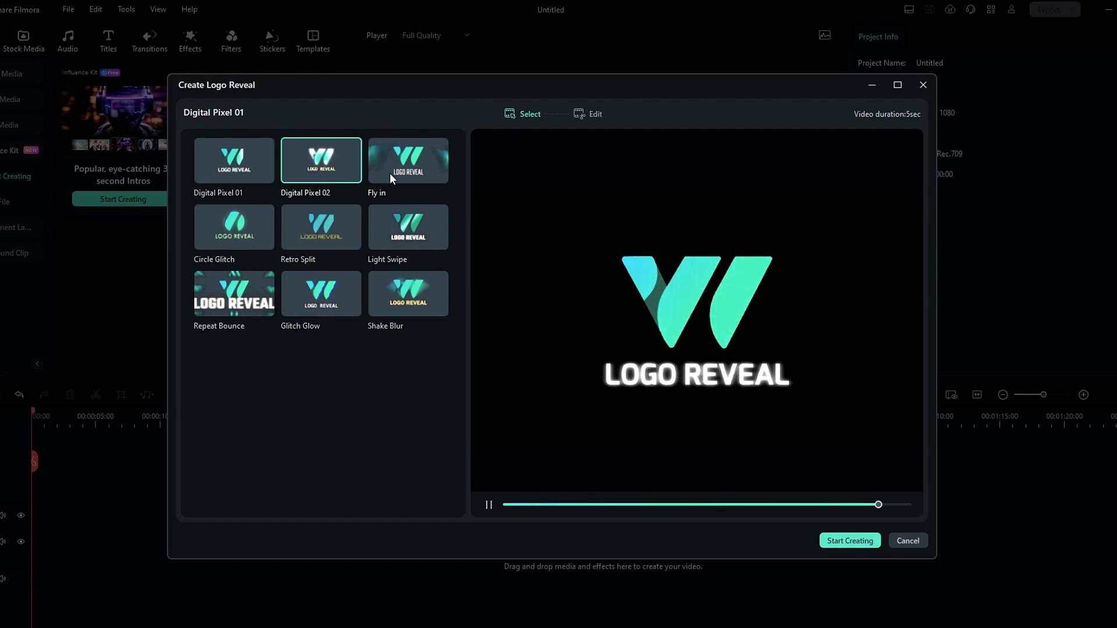
pyautogui.click(337, 165)
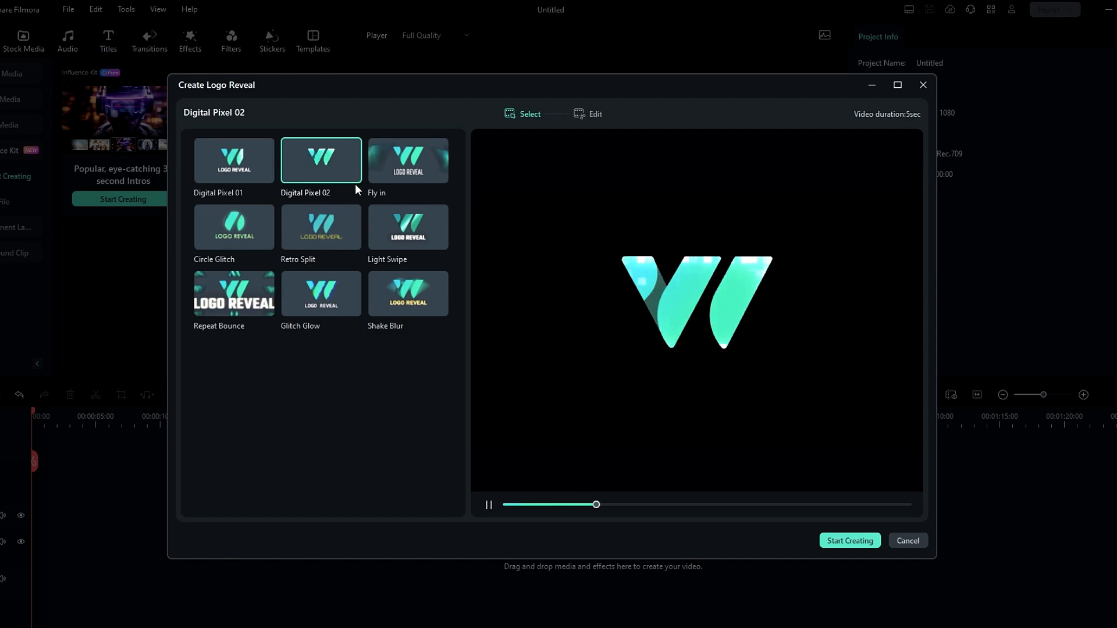
pyautogui.click(314, 228)
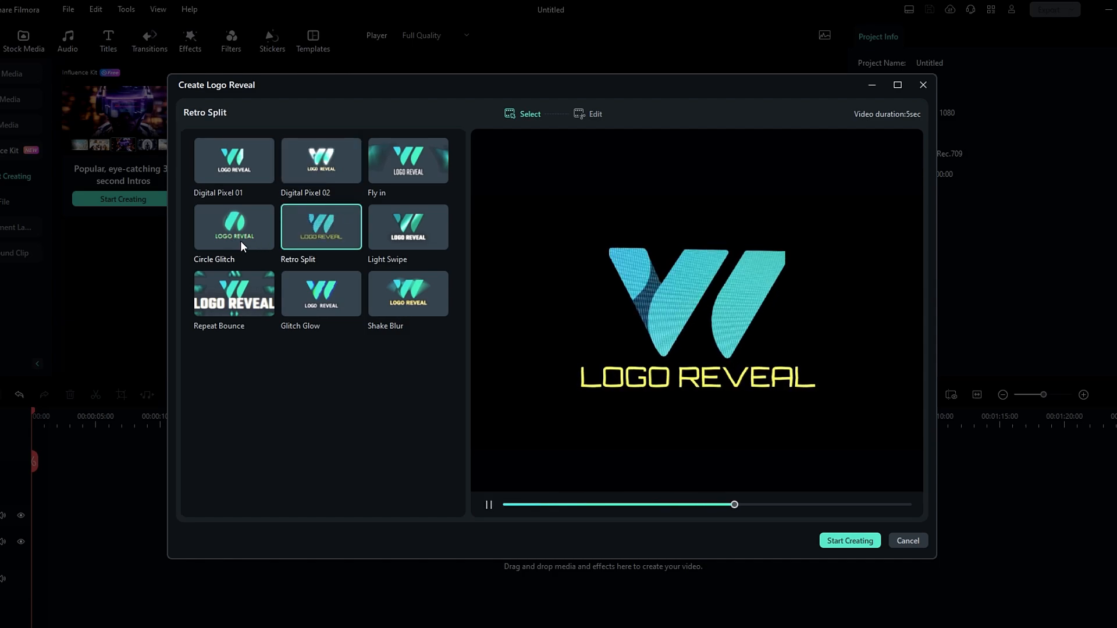
pyautogui.click(409, 218)
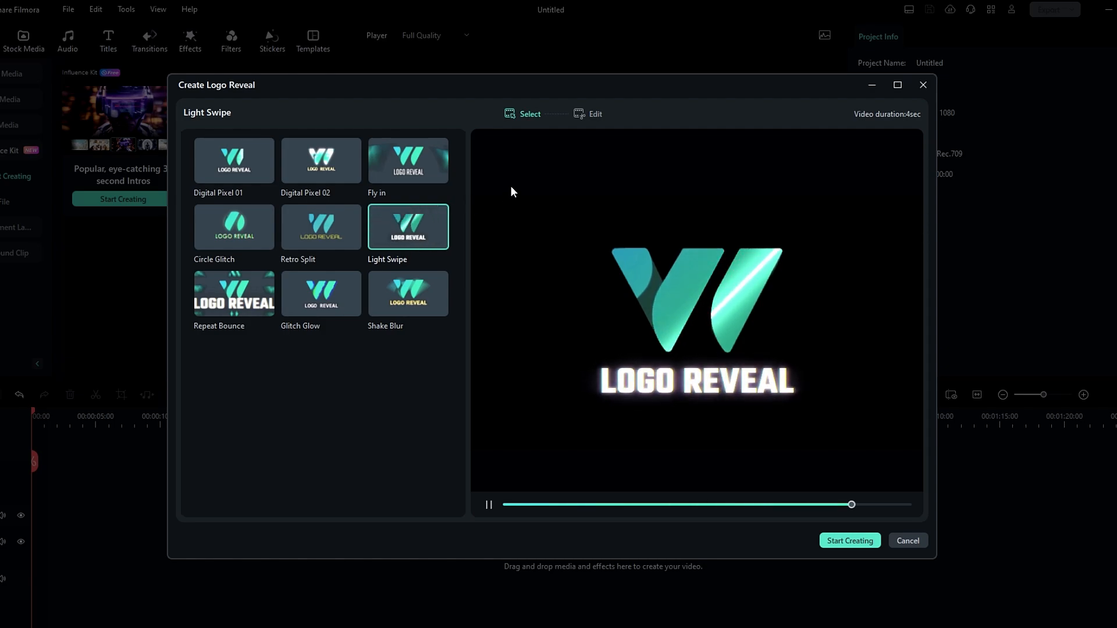
pyautogui.click(576, 116)
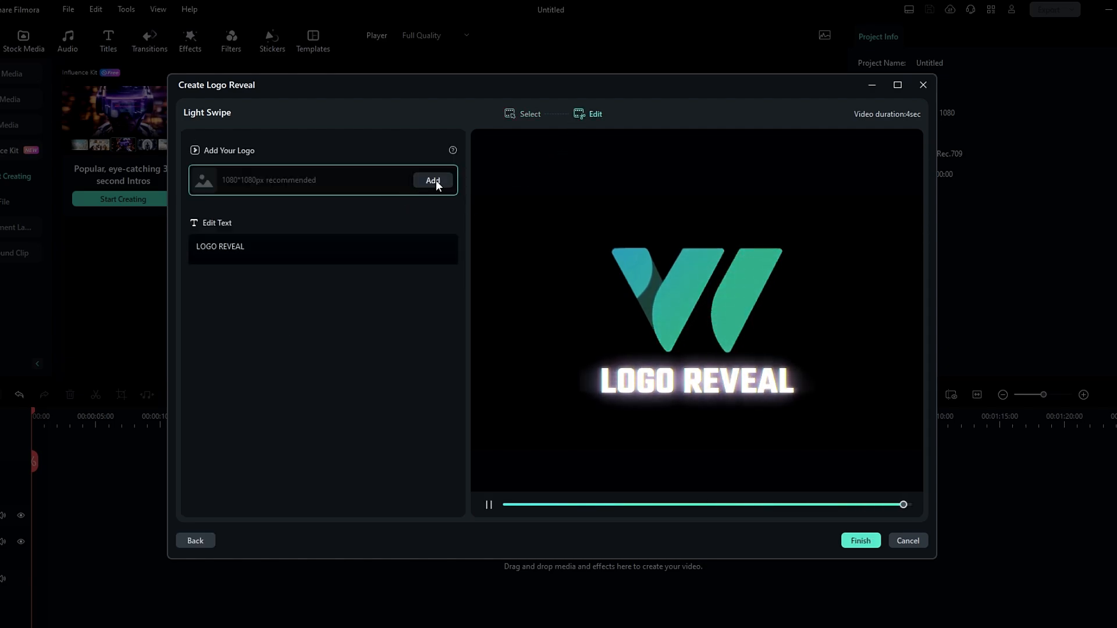
# - Add women.png as the logo image of the Light Swipe template
pyautogui.click(434, 181)
pyautogui.click(494, 200)
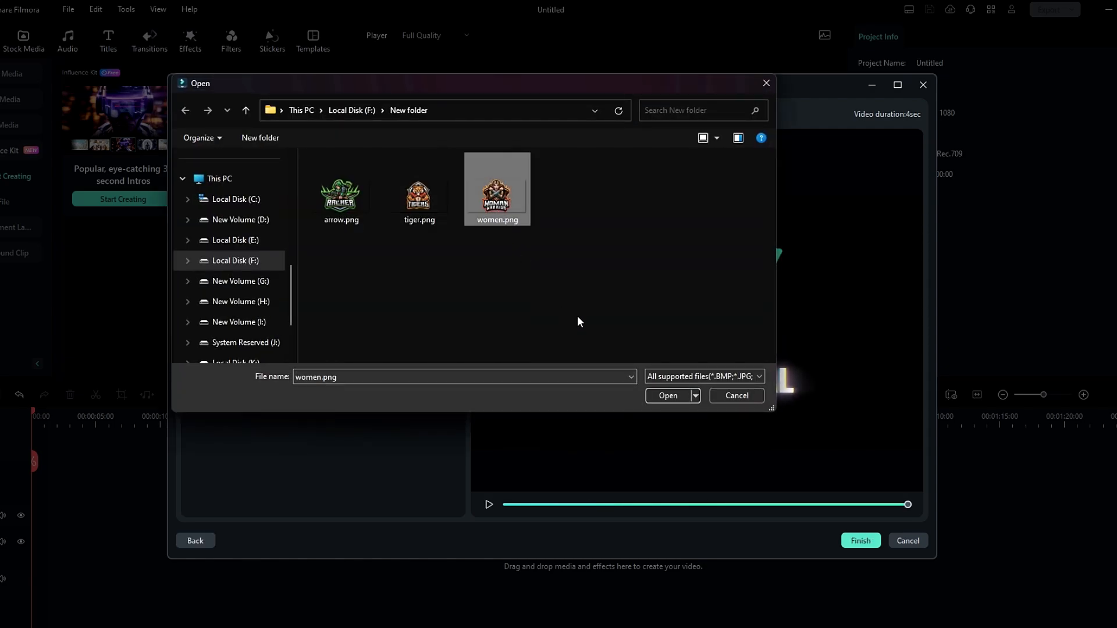
pyautogui.click(669, 395)
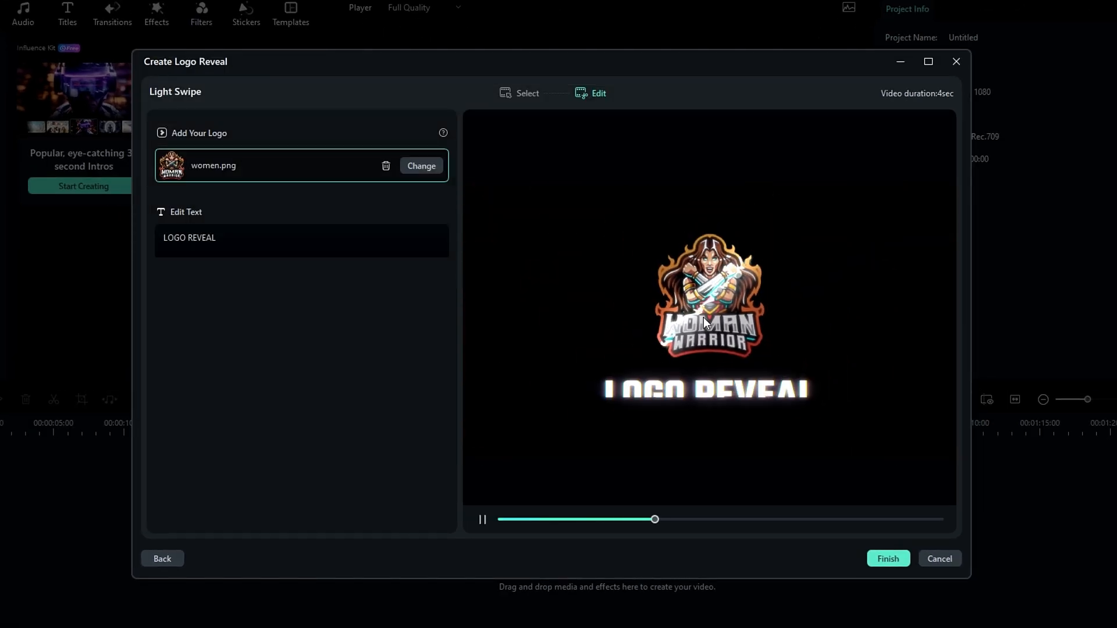
# - Delete the "LOGO REVEAL" text so the template's text field is empty
pyautogui.click(237, 239)
pyautogui.doubleClick(206, 238)
pyautogui.click(206, 243)
pyautogui.click(264, 302)
pyautogui.click(246, 238)
pyautogui.hotkey('ctrl', 'a')
pyautogui.press('BackSpace')
# - Enlarge the Woman Warrior logo in the preview, centre it in the frame, and finish the logo reveal
pyautogui.click(666, 345)
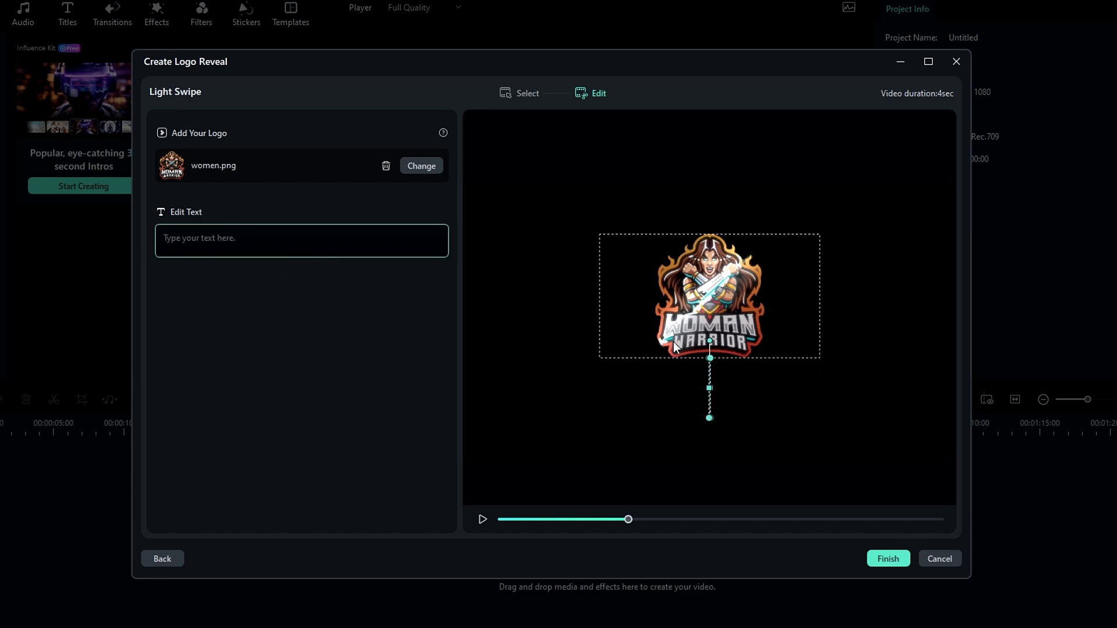
pyautogui.moveTo(820, 357); pyautogui.dragTo(903, 404)
pyautogui.moveTo(777, 250); pyautogui.dragTo(736, 251)
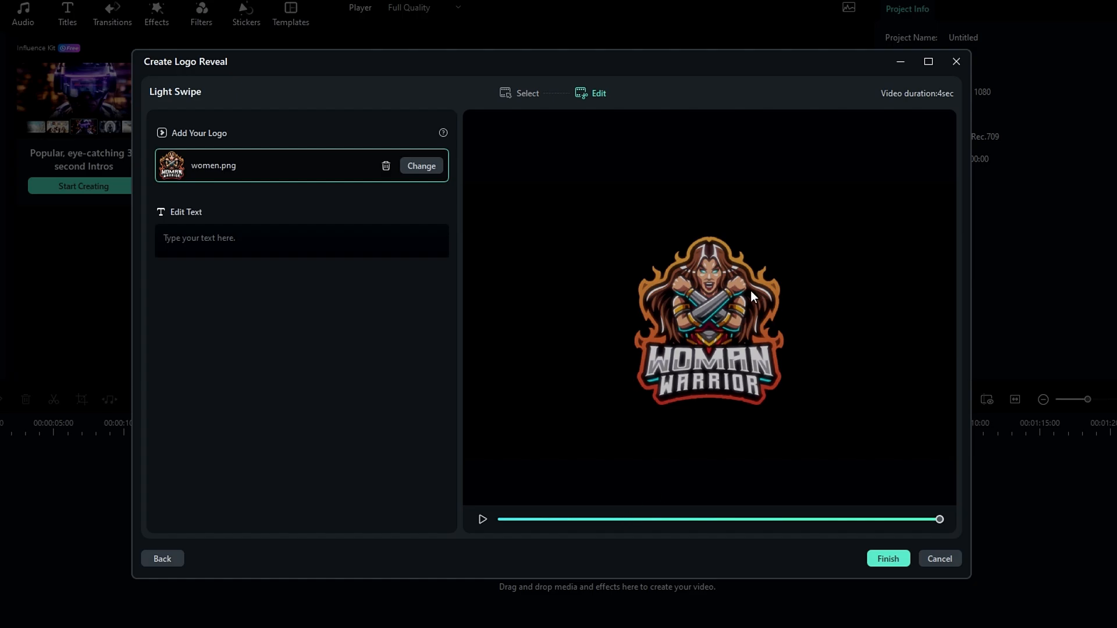
pyautogui.click(905, 558)
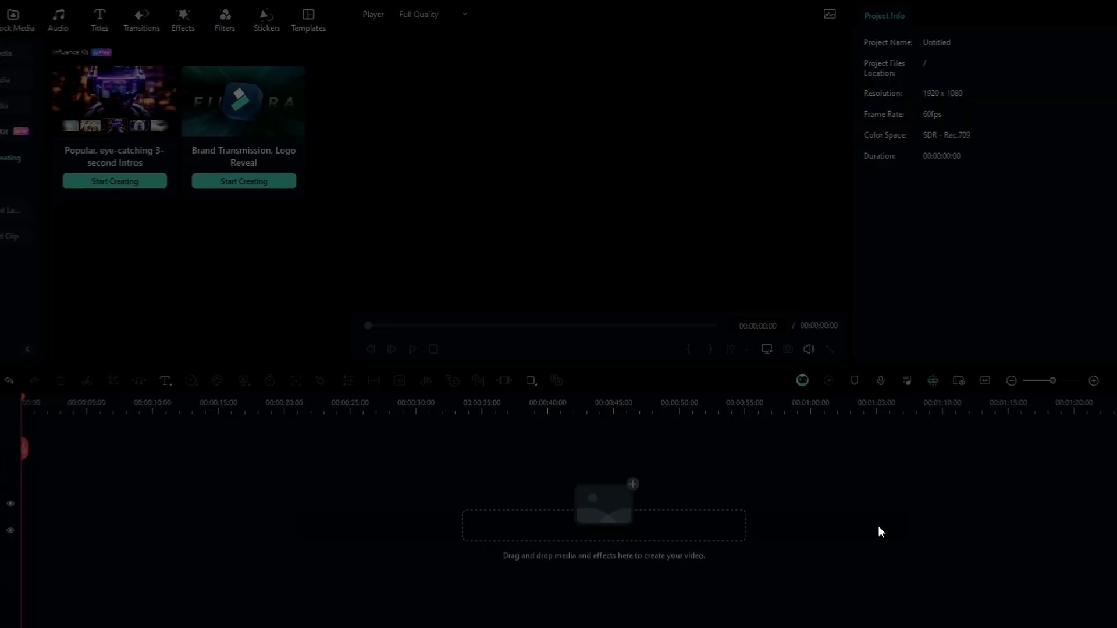
# - Play the Light Swipe logo reveal clip from the start of the timeline to check the animation
pyautogui.click(25, 418)
pyautogui.press('space')
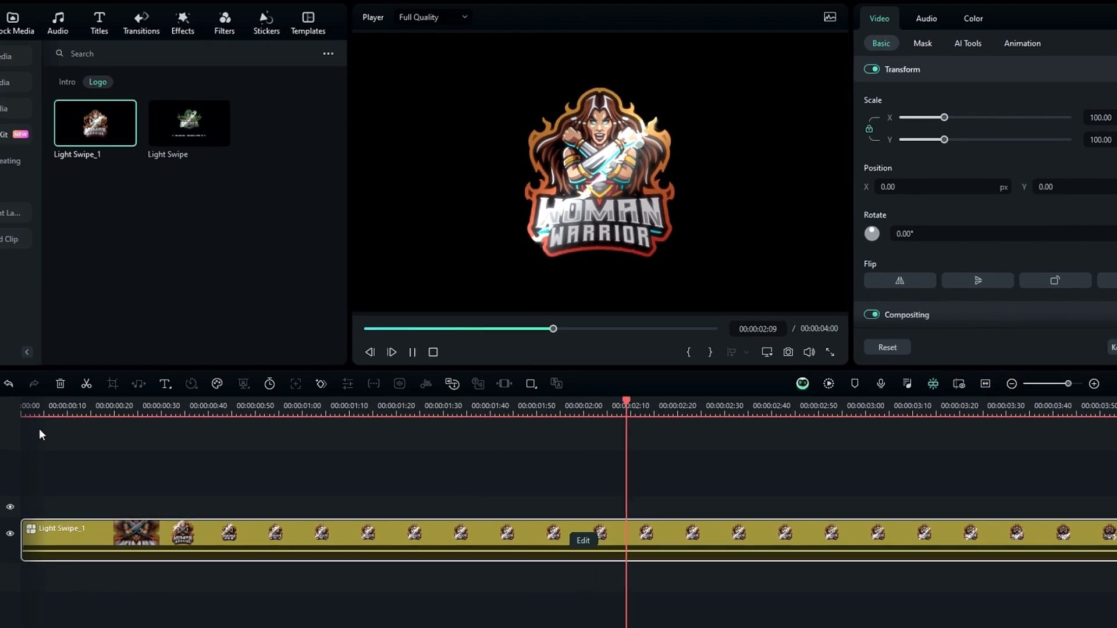
pyautogui.press('space')
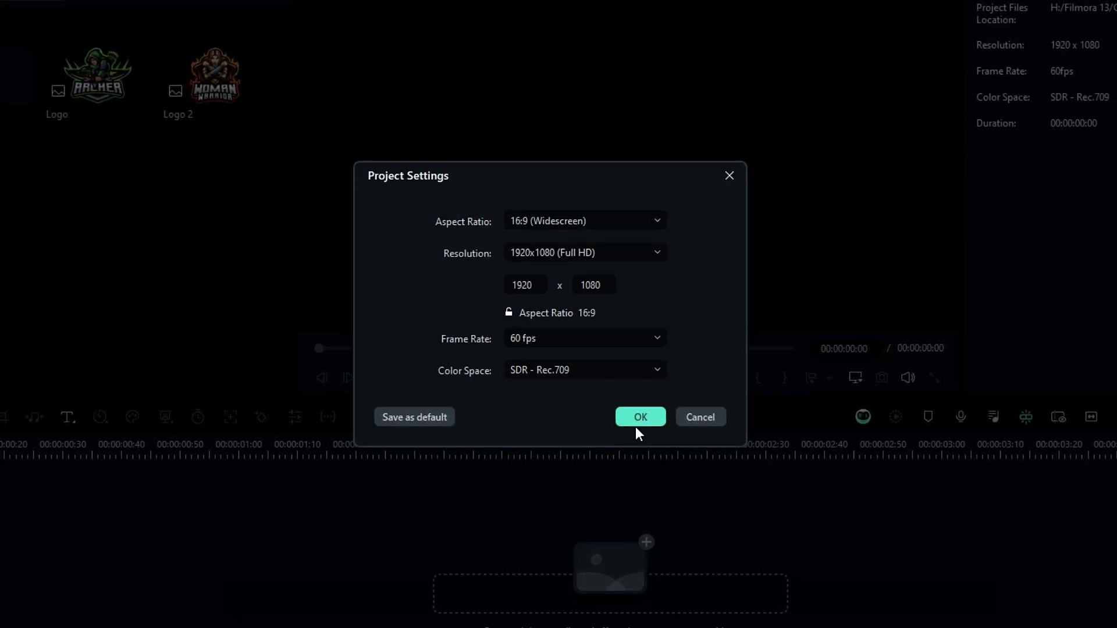
# - Accept the 1920x1080, 60 fps project settings and place the Archer logo at the start of the Video 1 track
pyautogui.click(638, 425)
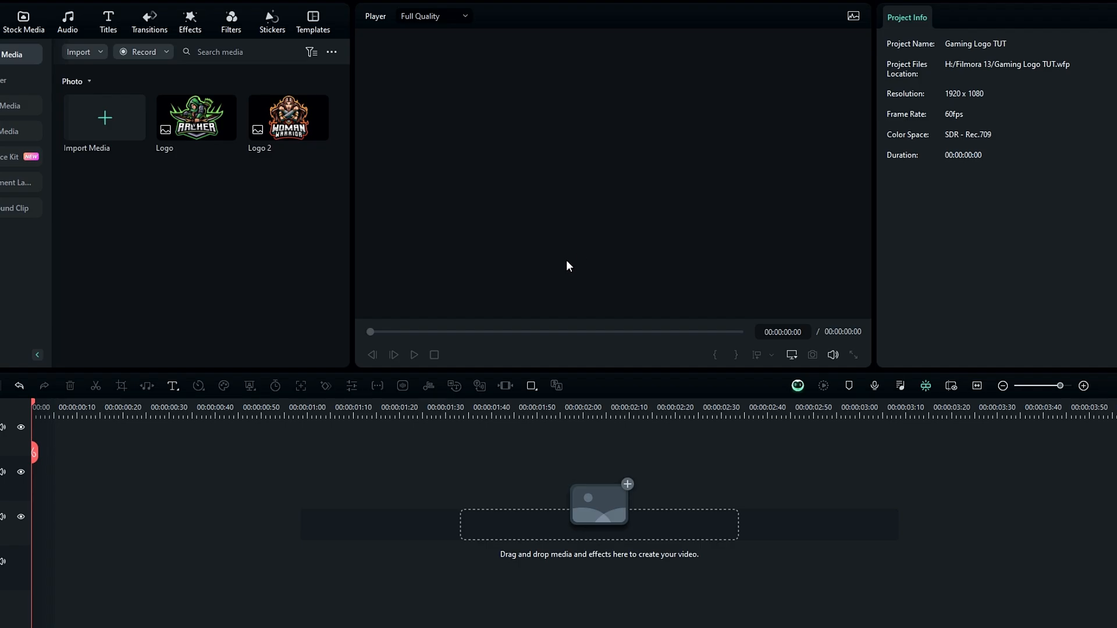
pyautogui.moveTo(196, 119); pyautogui.dragTo(82, 525)
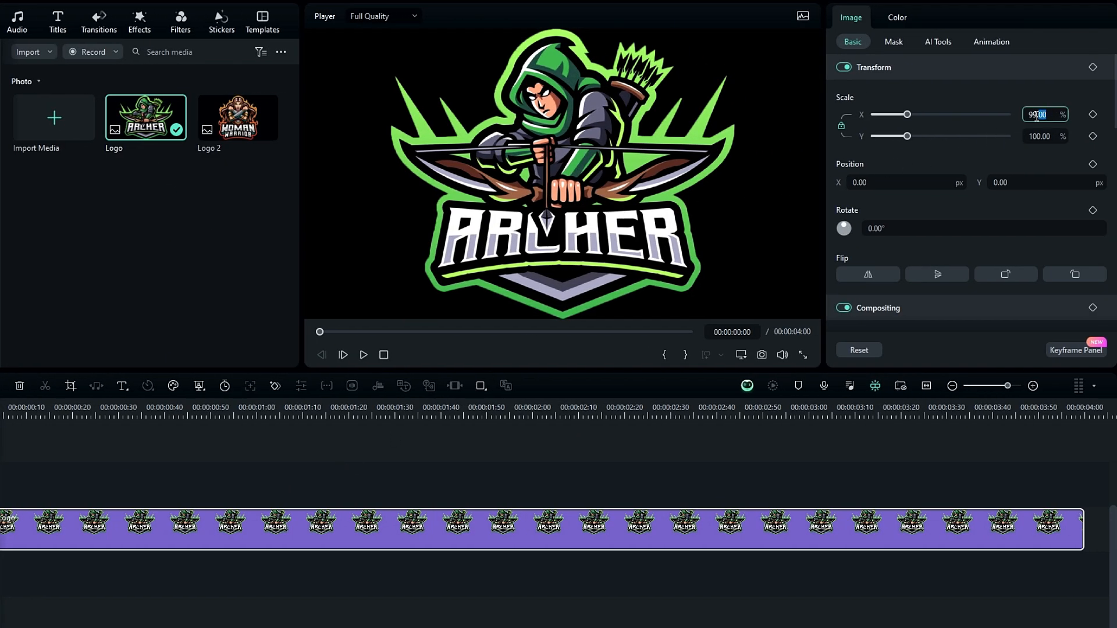
pyautogui.click(470, 476)
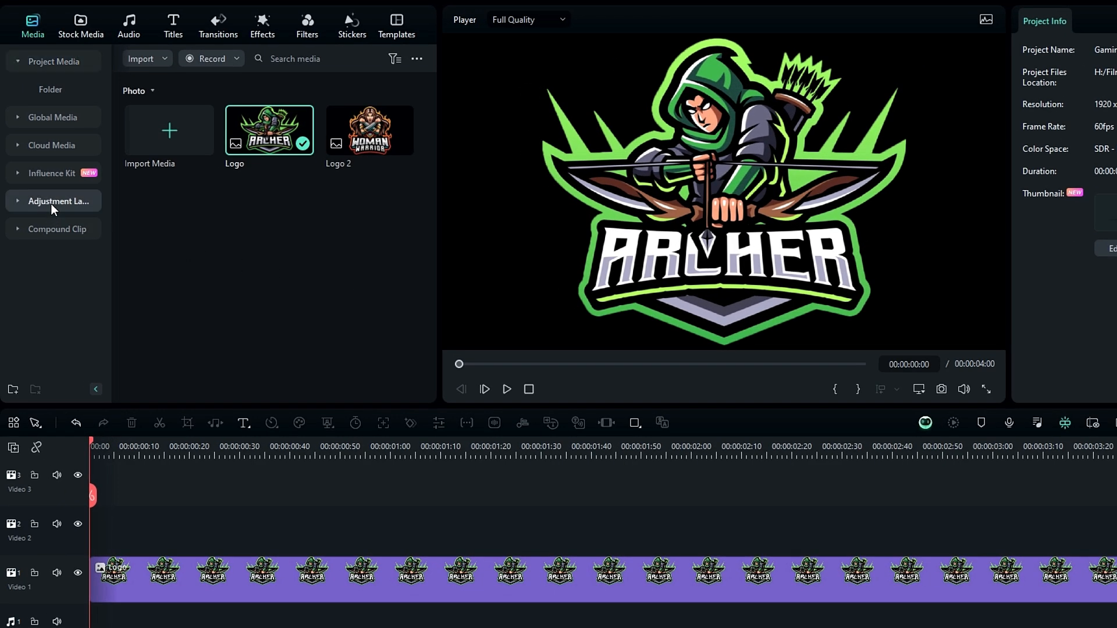
# - Place a preset adjustment layer on the Video 2 track above the Archer logo, and move the playhead to 00:00:01:41
pyautogui.click(17, 182)
pyautogui.moveTo(176, 137); pyautogui.dragTo(99, 532)
pyautogui.click(596, 446)
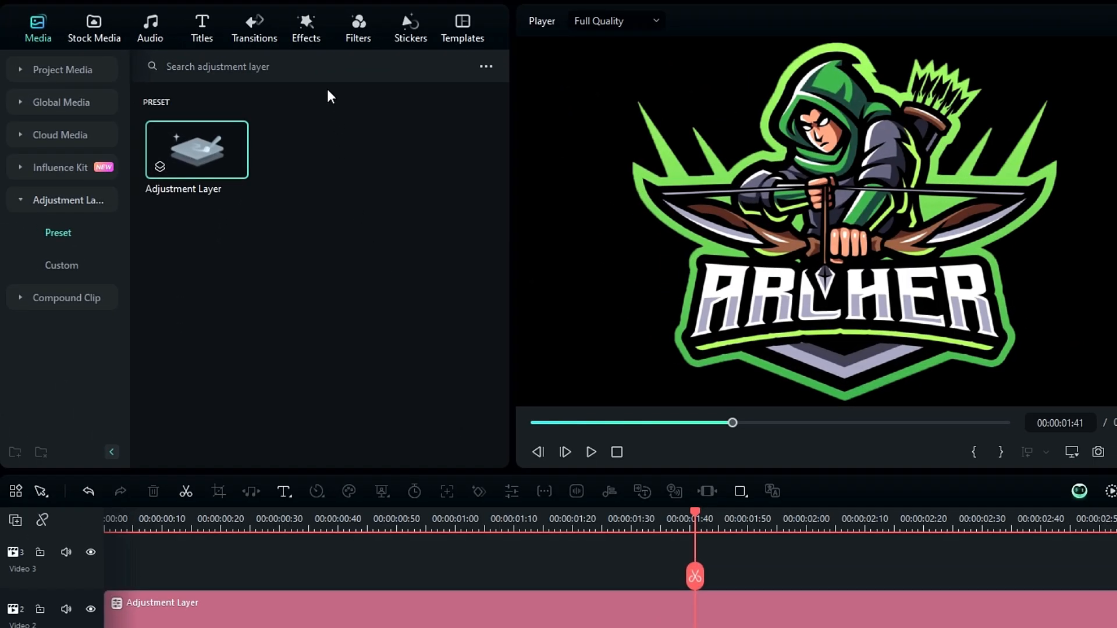
# - Apply the BCC Light Sweep effect from the Boris FX Lights category to the adjustment layer
pyautogui.click(190, 23)
pyautogui.click(61, 330)
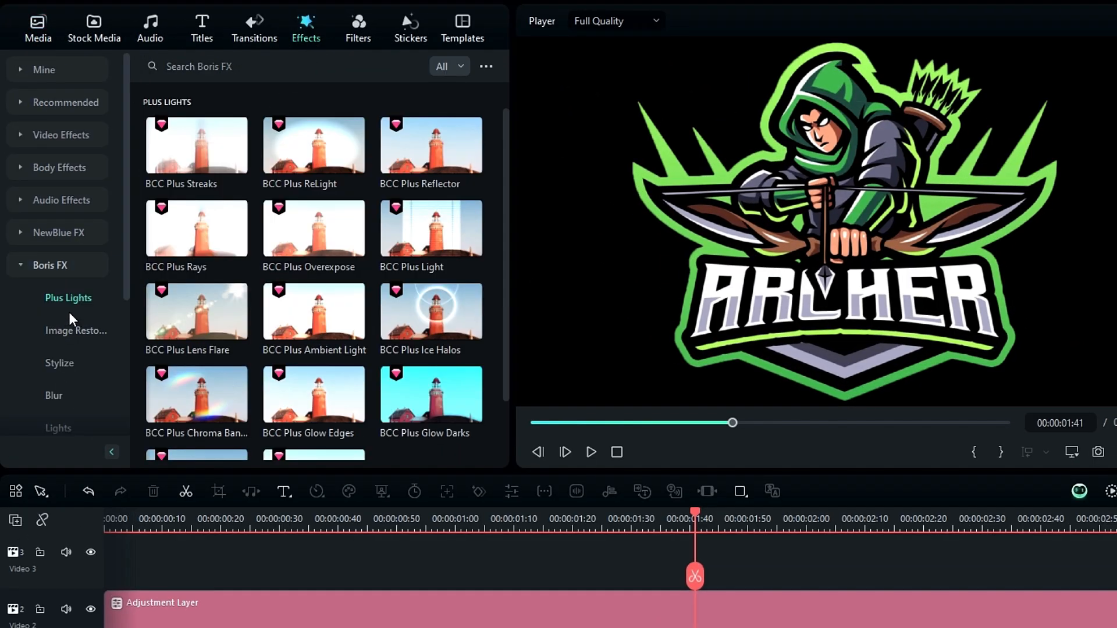
pyautogui.scroll(-3, 68, 311)
pyautogui.click(55, 231)
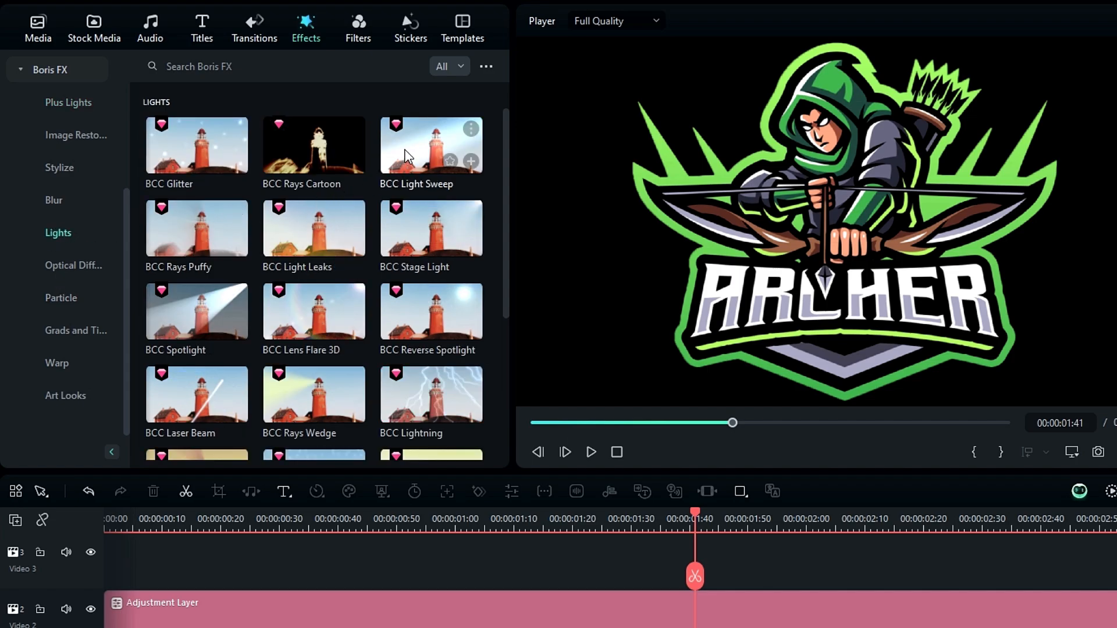
pyautogui.moveTo(425, 142); pyautogui.dragTo(297, 608)
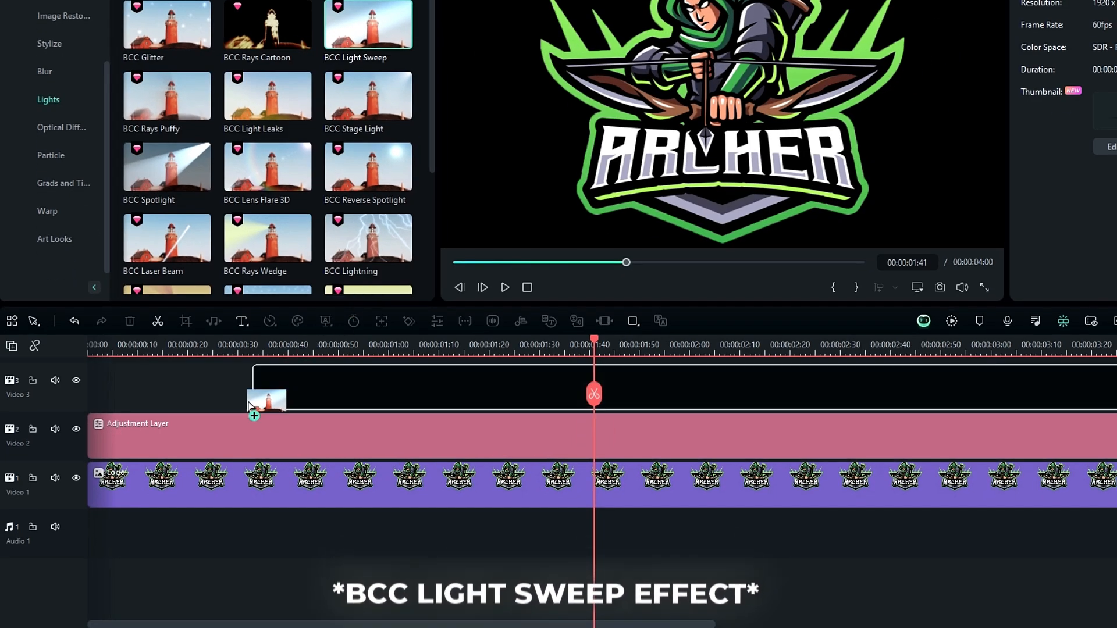
# - Open the adjustment layer's Light Sweep settings and set the direction to 30
pyautogui.doubleClick(447, 485)
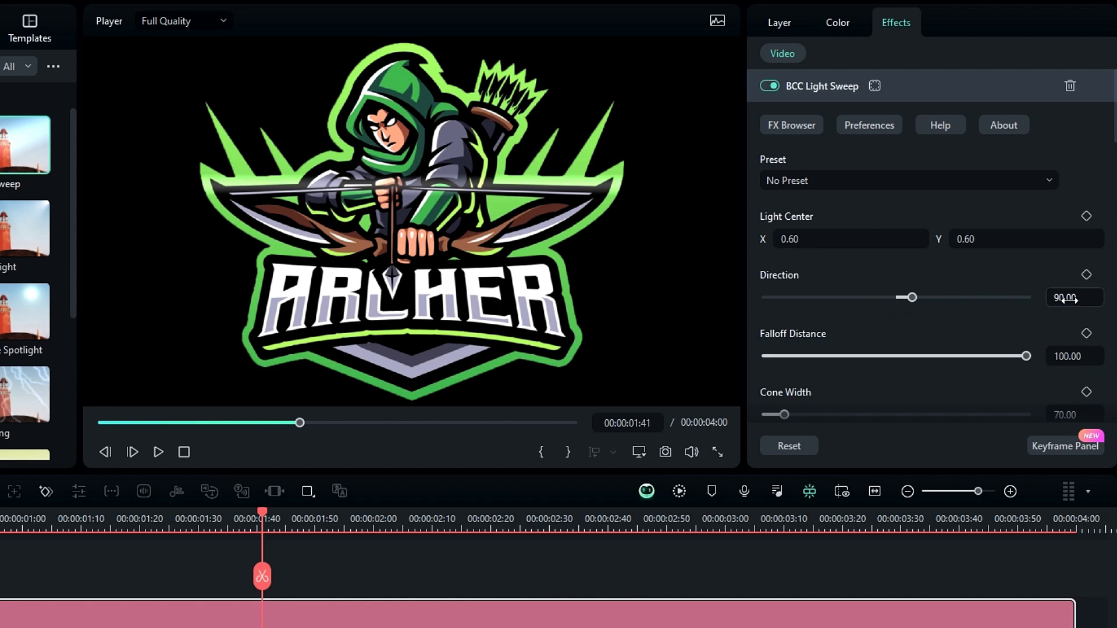
pyautogui.doubleClick(1070, 299)
pyautogui.write('30')
pyautogui.press('Return')
# - Set the Light Sweep's cone width to 360 and its Center % to 60
pyautogui.scroll(-2, 1060, 303)
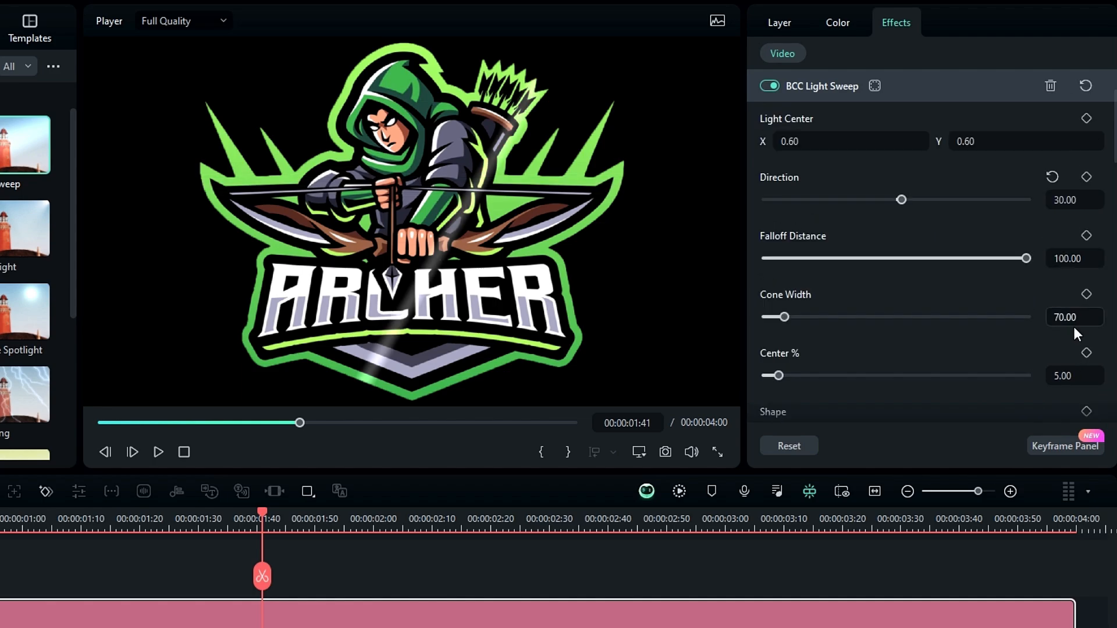
pyautogui.click(1077, 319)
pyautogui.write('360')
pyautogui.press('Return')
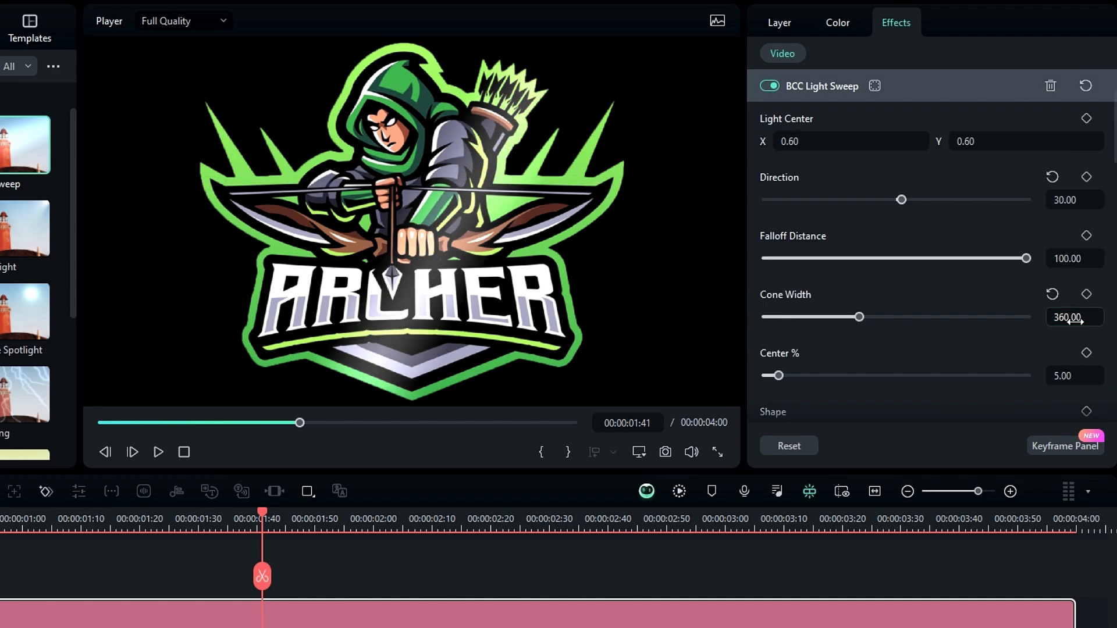
pyautogui.click(1060, 380)
pyautogui.write('60')
pyautogui.press('Return')
pyautogui.scroll(-2, 1003, 320)
pyautogui.scroll(4, 1002, 320)
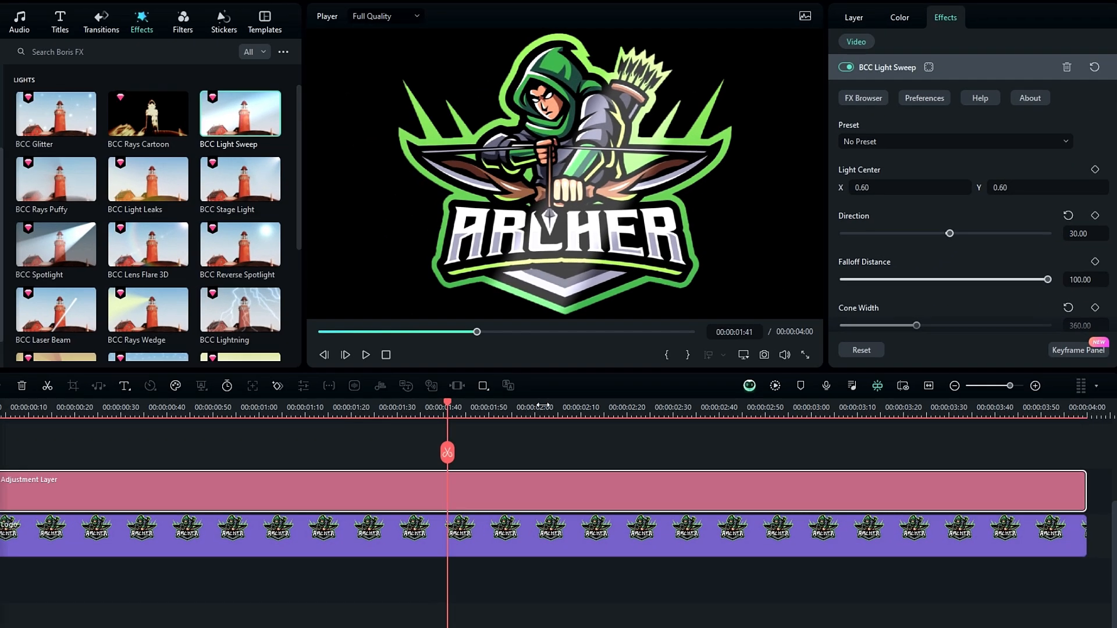
# - Add a Light Center keyframe at 00:00:00:50 with the X value set to 0
pyautogui.moveTo(454, 400); pyautogui.dragTo(215, 464)
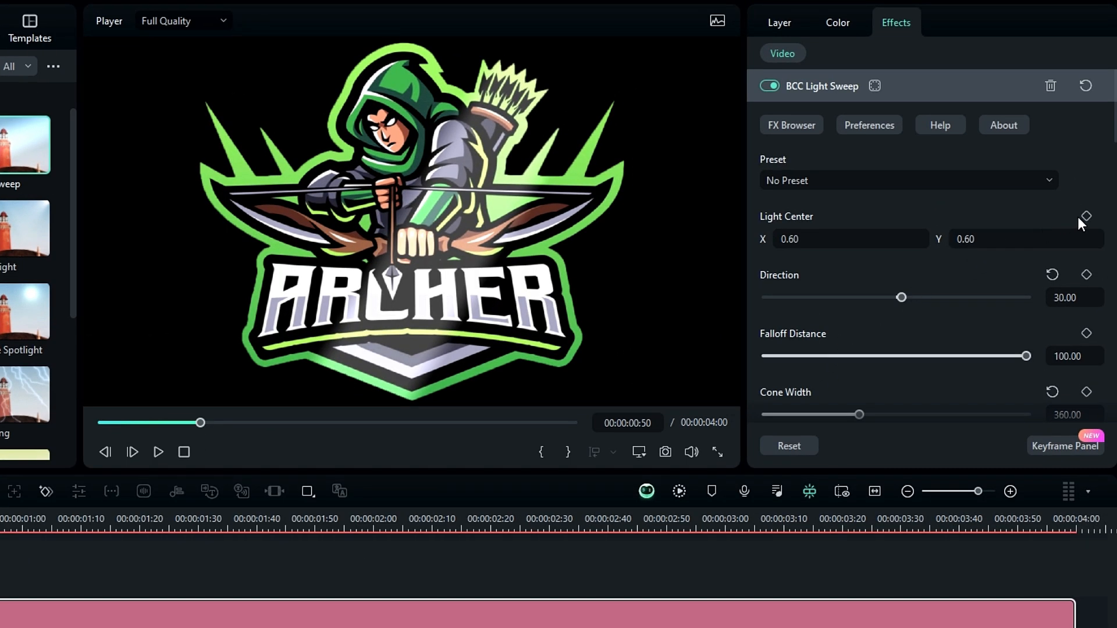
pyautogui.click(1086, 215)
pyautogui.click(826, 243)
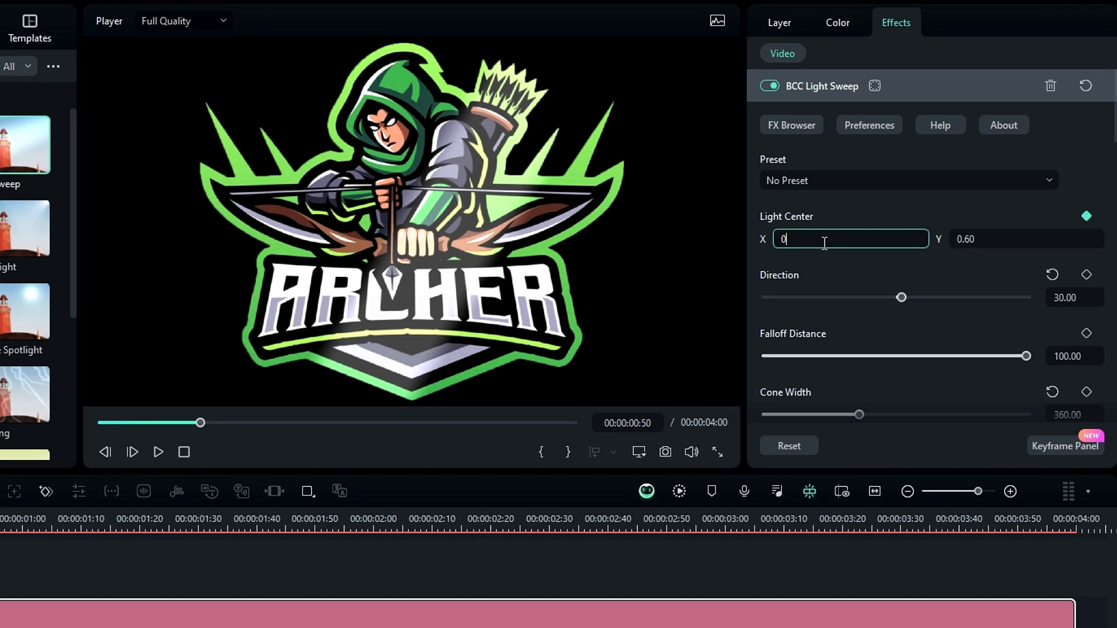
pyautogui.write('0')
pyautogui.press('Return')
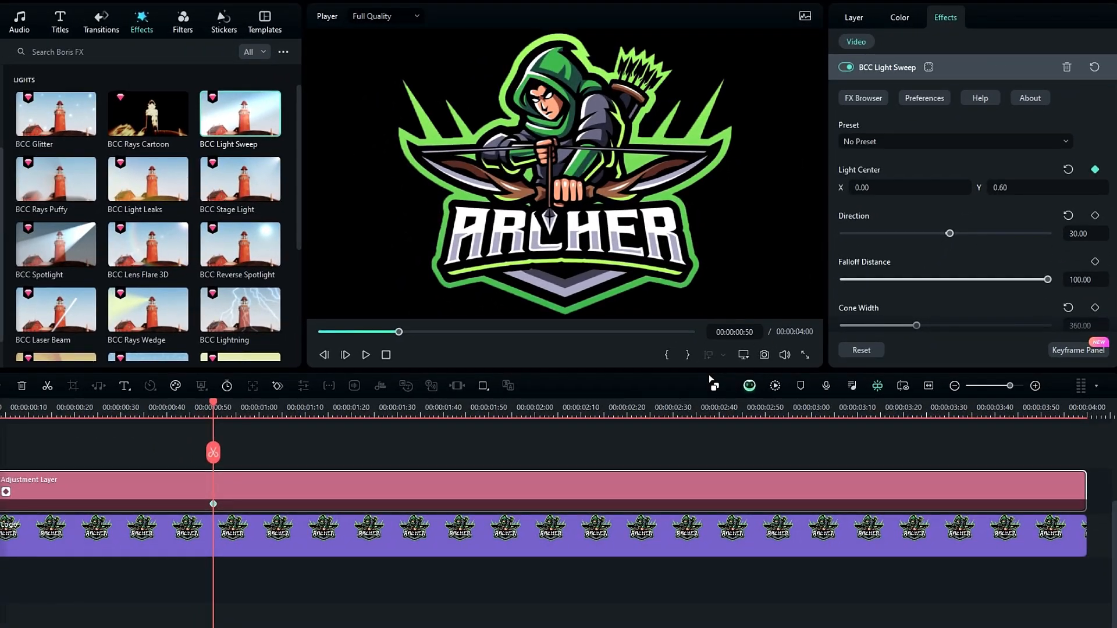
# - Set the Light Center X value to 1 at 00:00:02:40 and play back the sweep
pyautogui.click(606, 522)
pyautogui.click(719, 414)
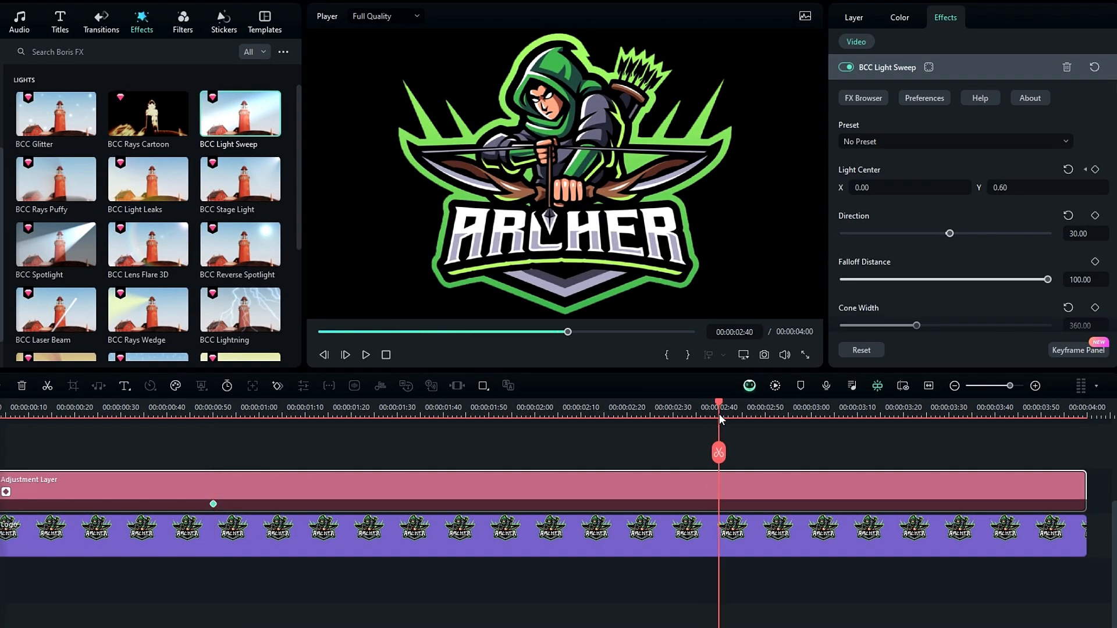
pyautogui.click(881, 188)
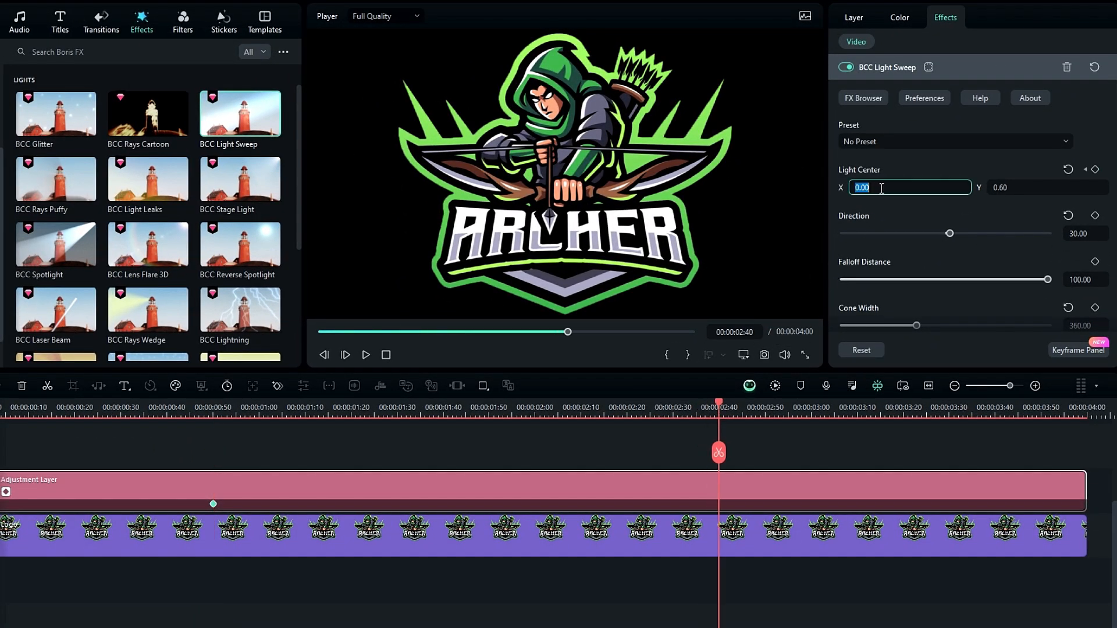
pyautogui.write('1')
pyautogui.press('Return')
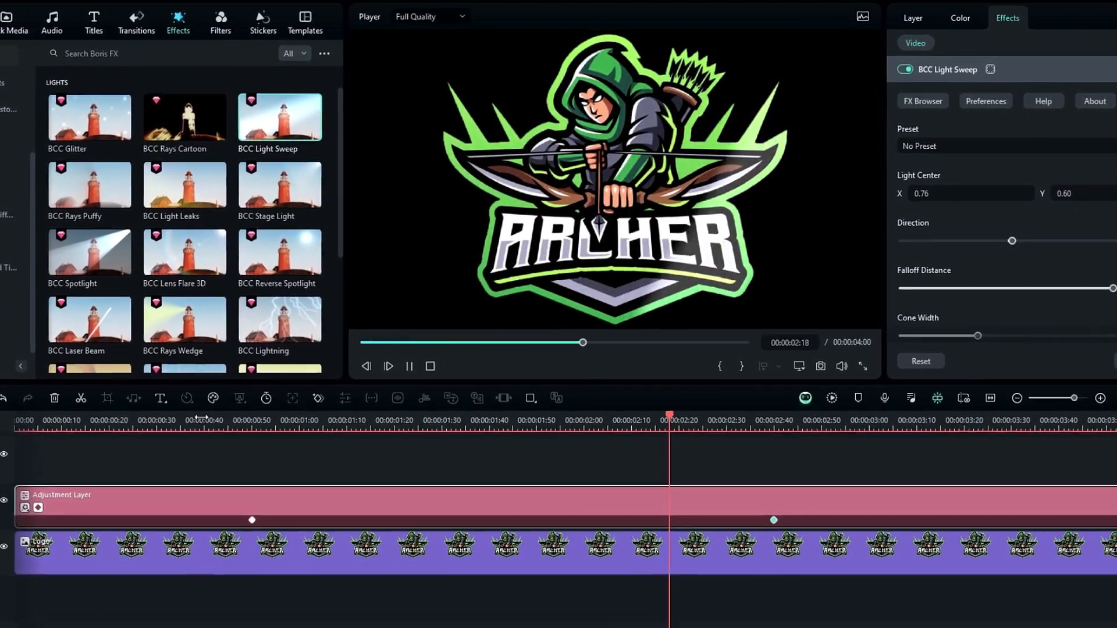
pyautogui.click(236, 420)
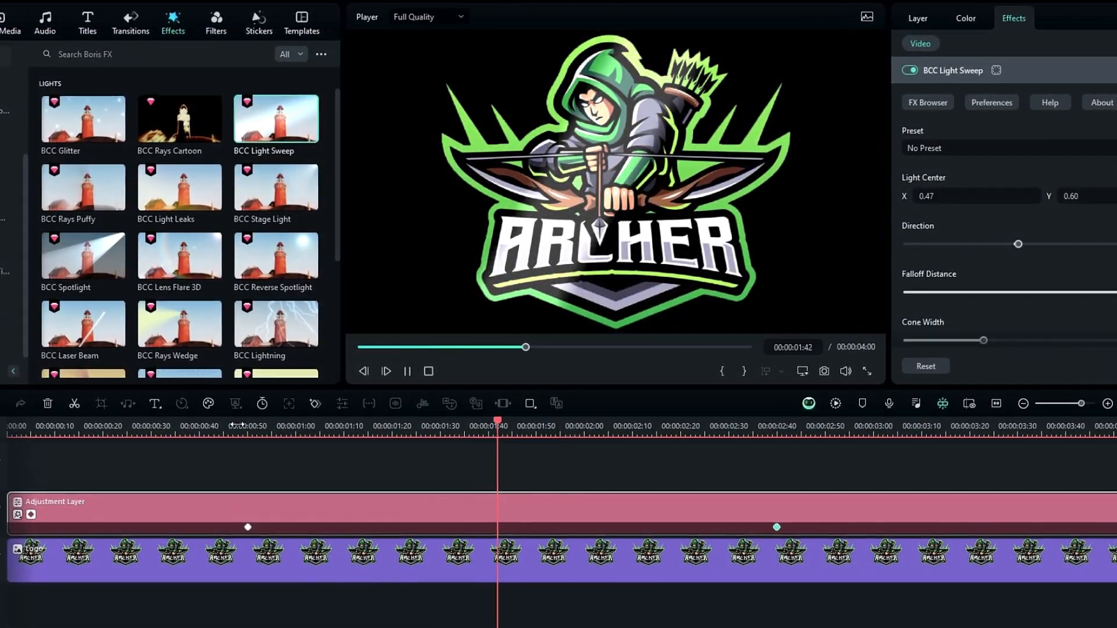
# - Combine the adjustment layer and the Archer logo clip into a compound clip named Logo
pyautogui.moveTo(387, 452); pyautogui.dragTo(310, 573)
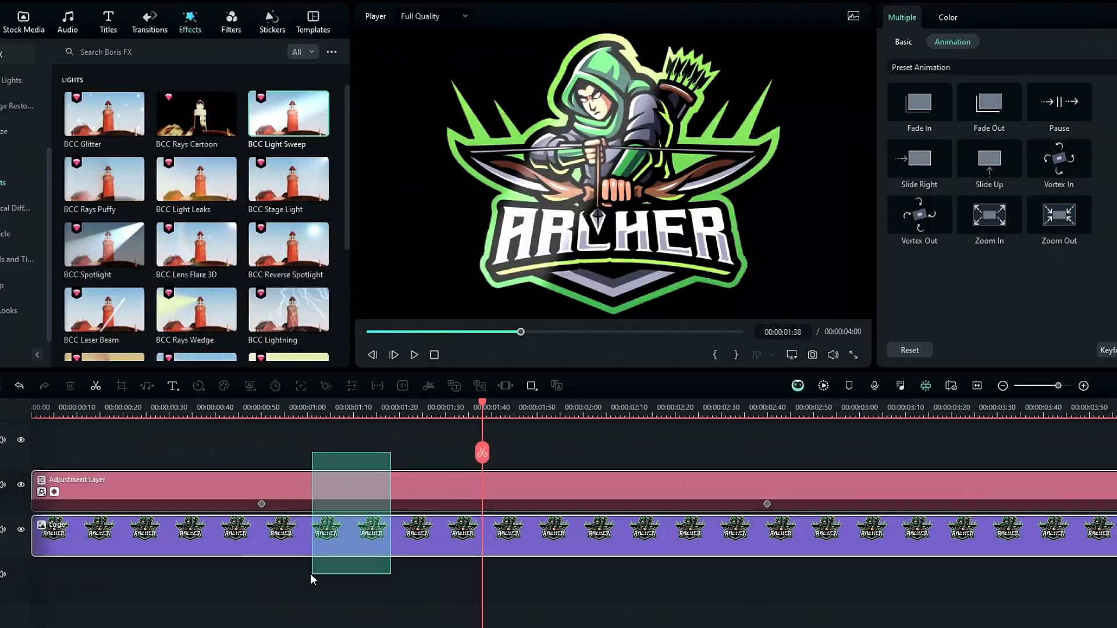
pyautogui.hotkey('alt', 'g')
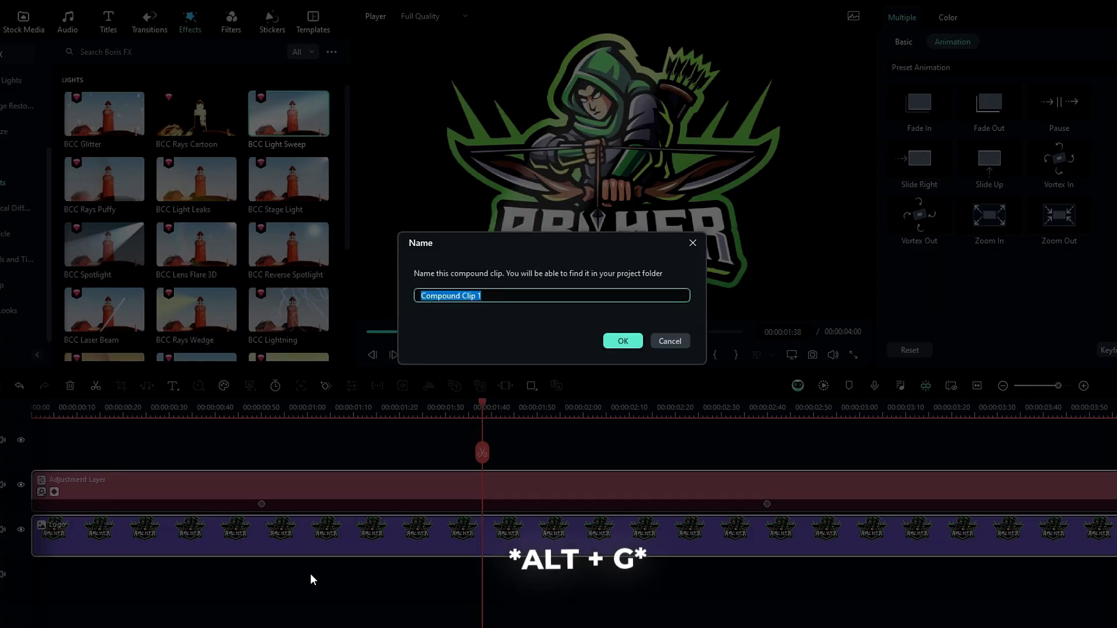
pyautogui.write('Lg')
pyautogui.press('BackSpace')
pyautogui.write('ogo')
pyautogui.press('Return')
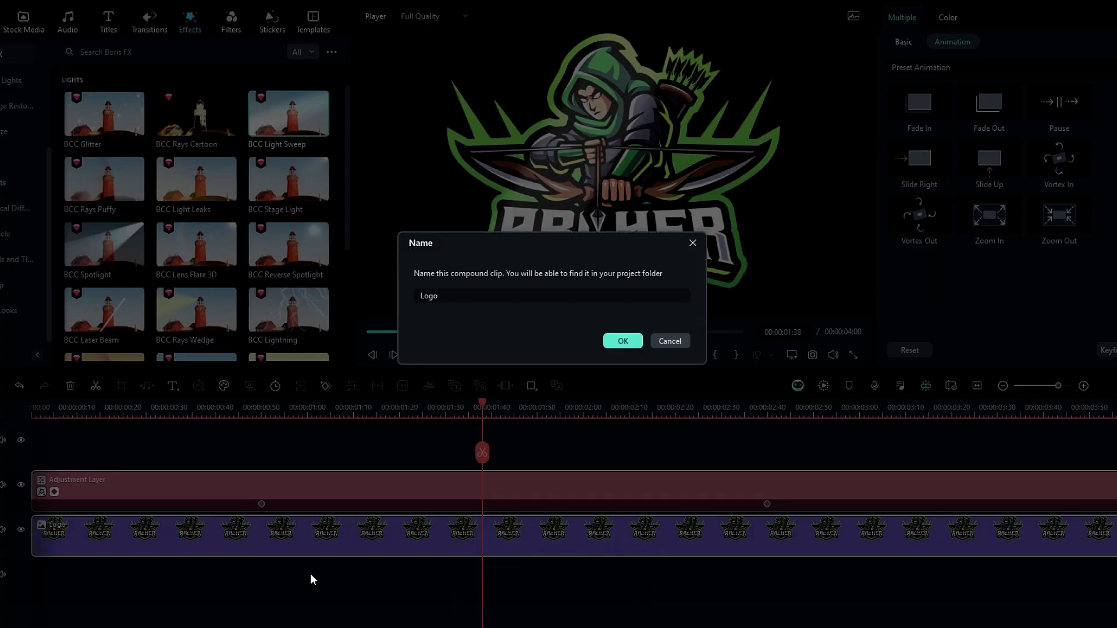
# - Set the Logo compound clip's scale to 70% with a scale keyframe at 00:00:01:00
pyautogui.moveTo(482, 404); pyautogui.dragTo(307, 541)
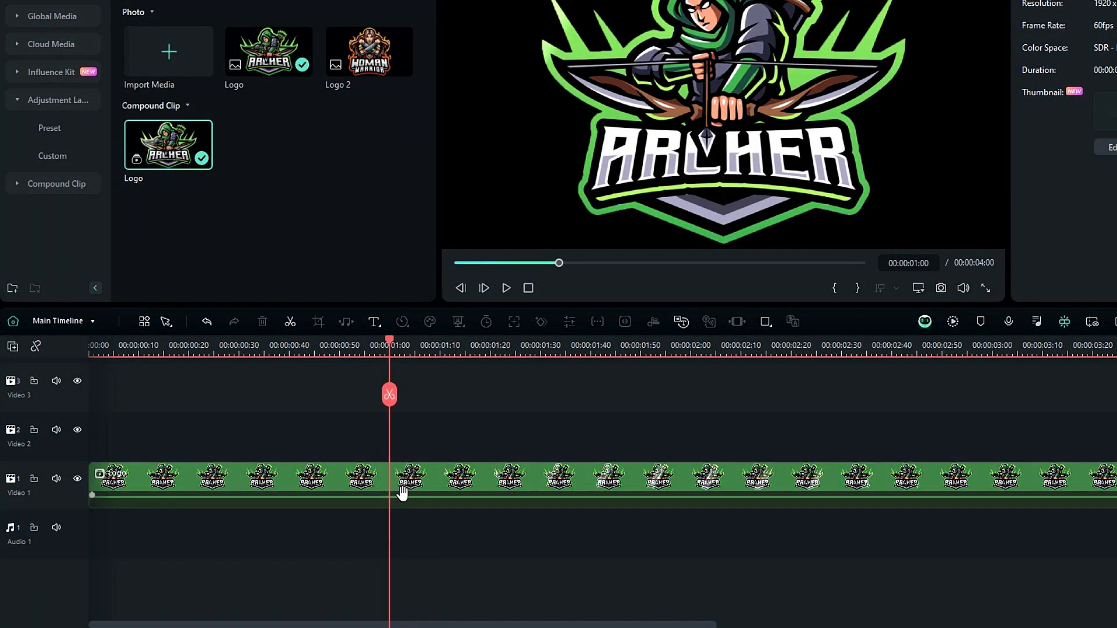
pyautogui.click(413, 485)
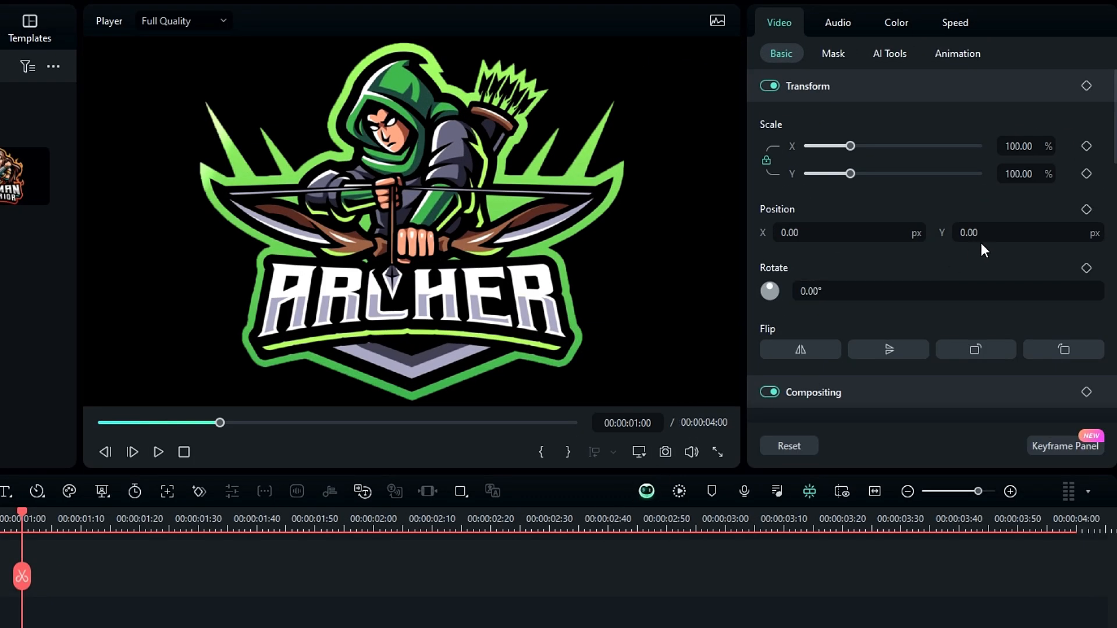
pyautogui.click(1039, 146)
pyautogui.write('70')
pyautogui.press('Return')
pyautogui.click(1086, 146)
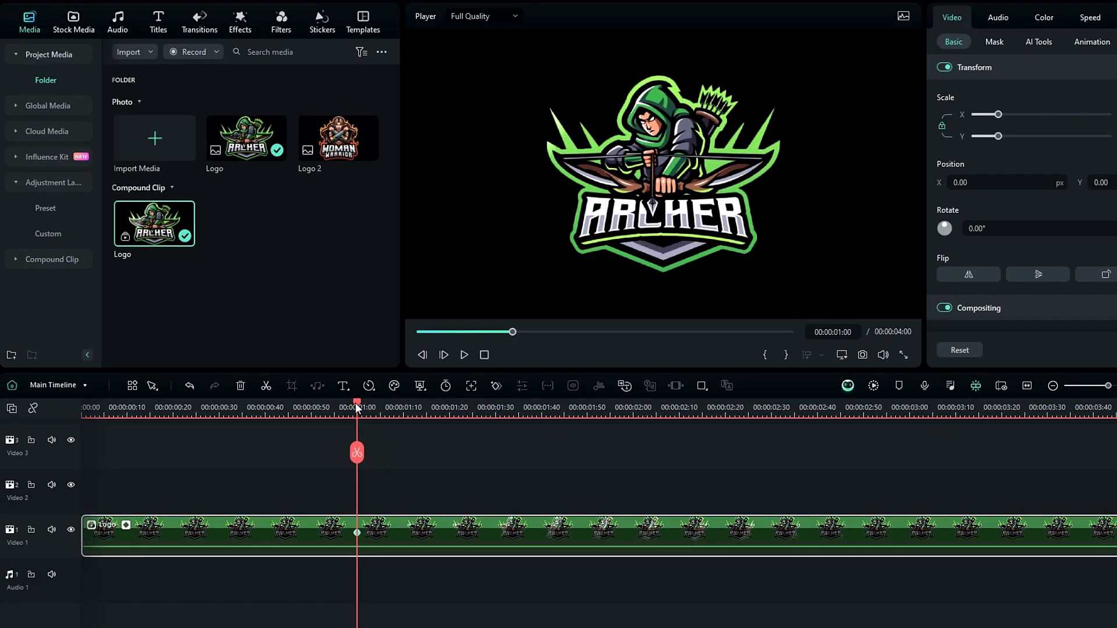
# - Set the Logo clip's scale to 0% at 00:00:00:00
pyautogui.moveTo(357, 408); pyautogui.dragTo(66, 447)
pyautogui.click(1033, 131)
pyautogui.write('0')
pyautogui.press('Return')
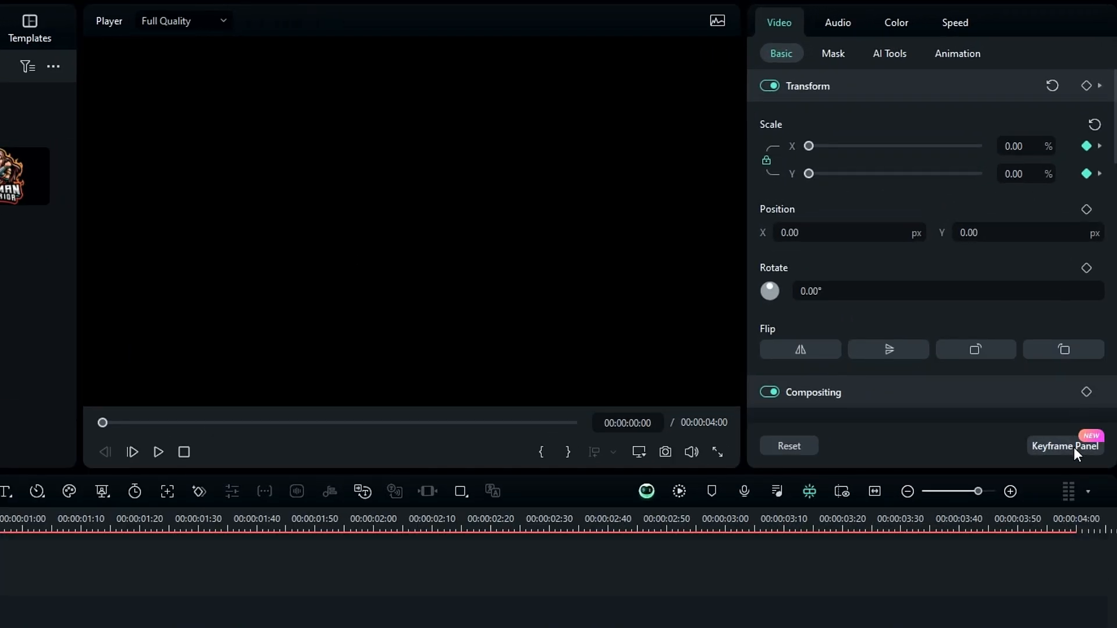
# - Ease the one-second scale keyframes in the Keyframe Panel and play back the logo's scale-up
pyautogui.click(1074, 447)
pyautogui.moveTo(1029, 134); pyautogui.dragTo(982, 193)
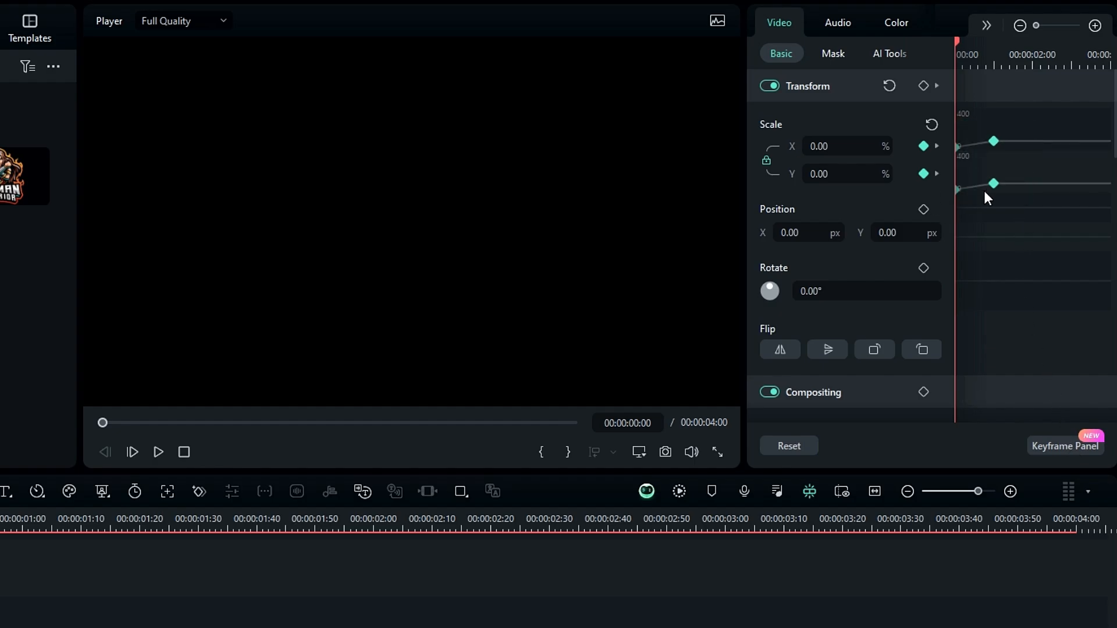
pyautogui.rightClick(994, 183)
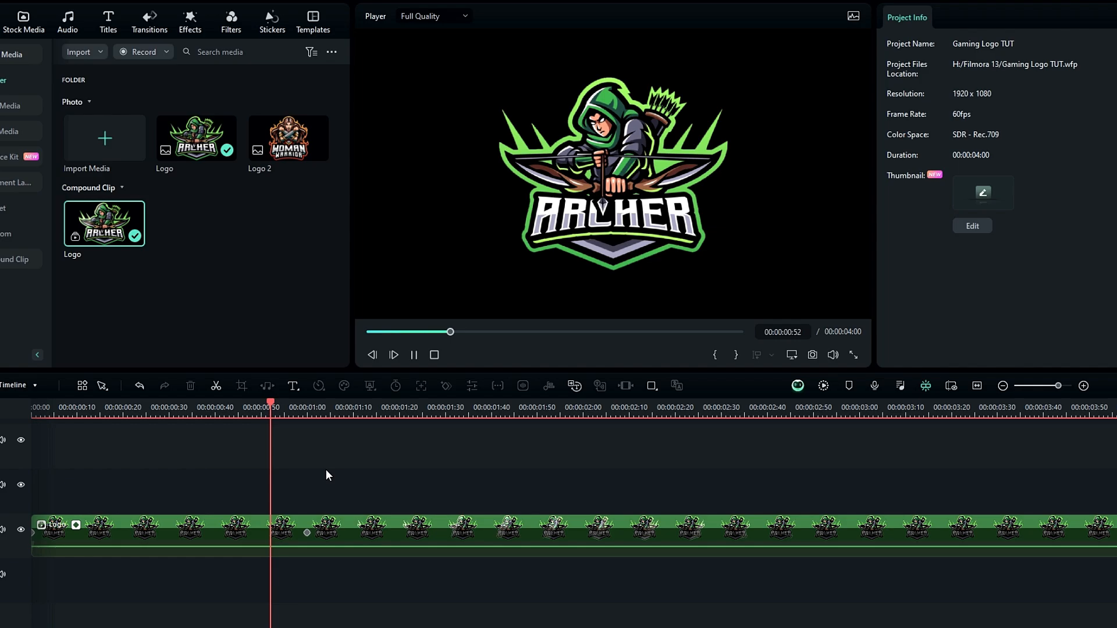
pyautogui.click(34, 400)
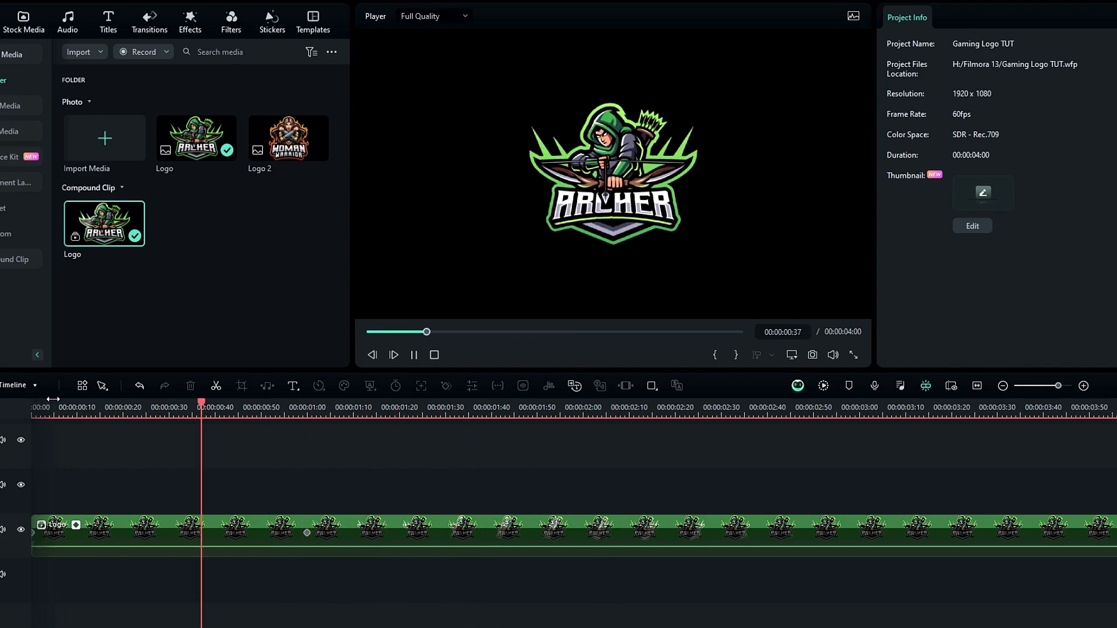
pyautogui.click(68, 401)
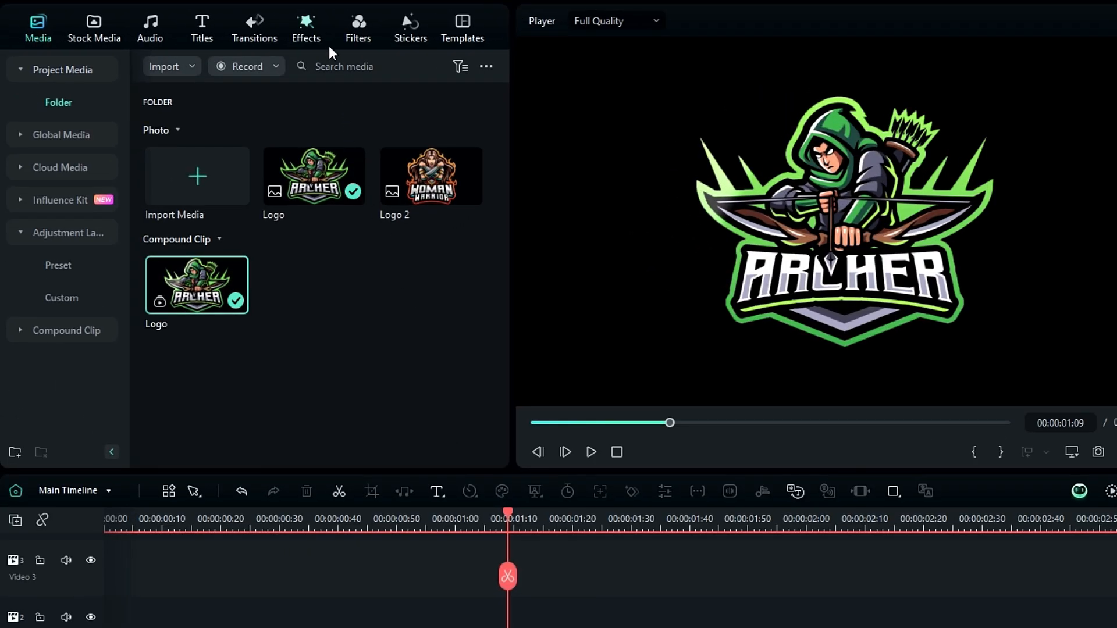
# - Apply the Boris FX BCC Wild Cards particle effect to the Logo clip and select the clip
pyautogui.click(198, 27)
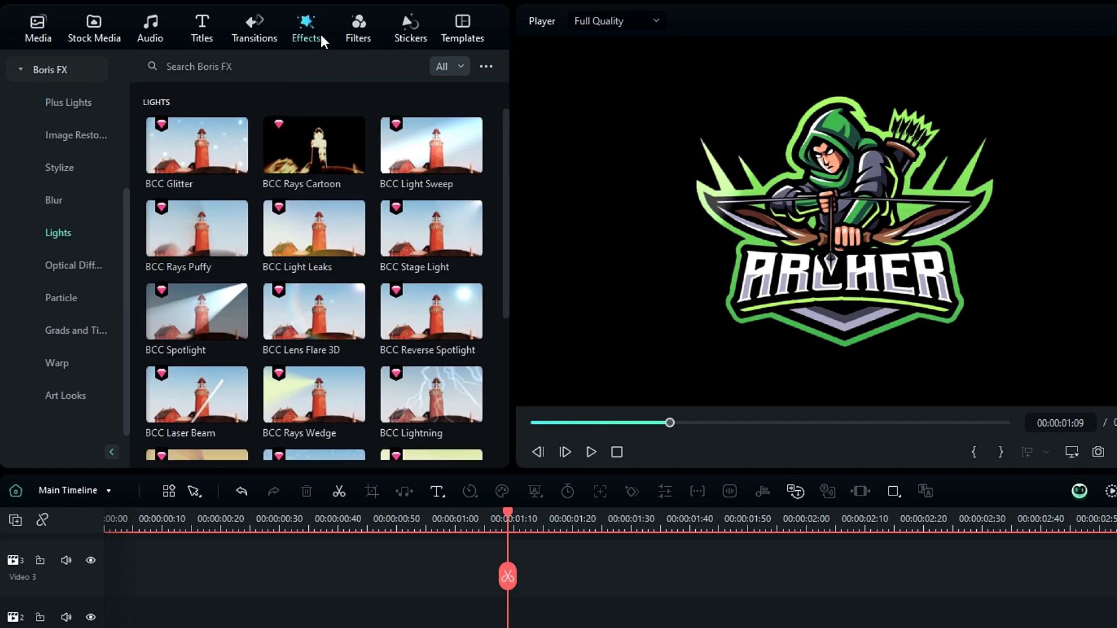
pyautogui.click(79, 299)
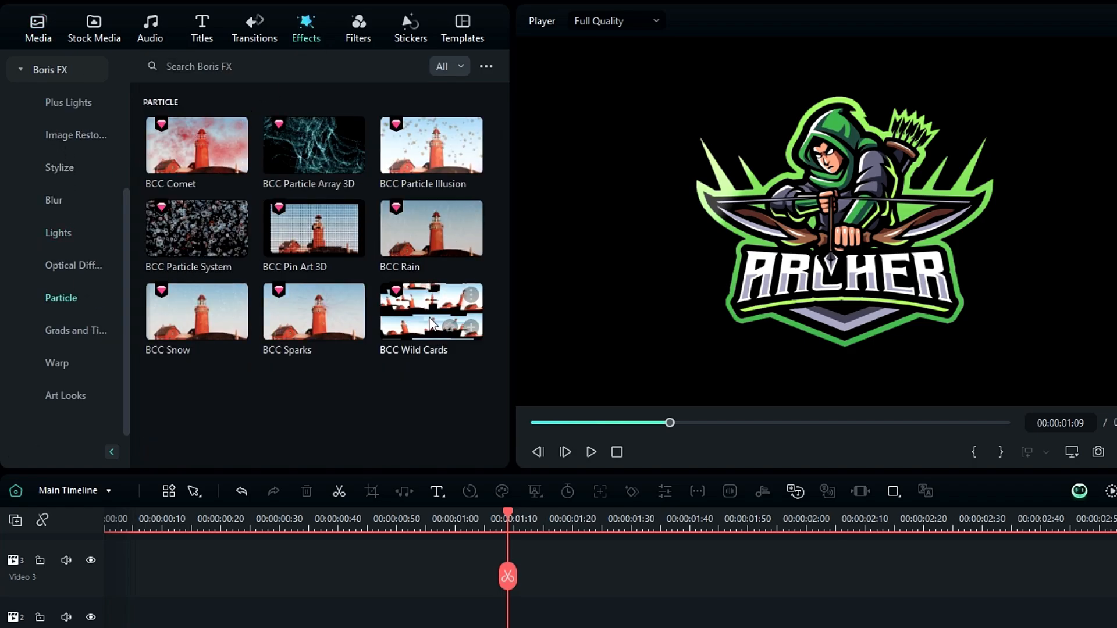
pyautogui.moveTo(430, 295); pyautogui.dragTo(208, 627)
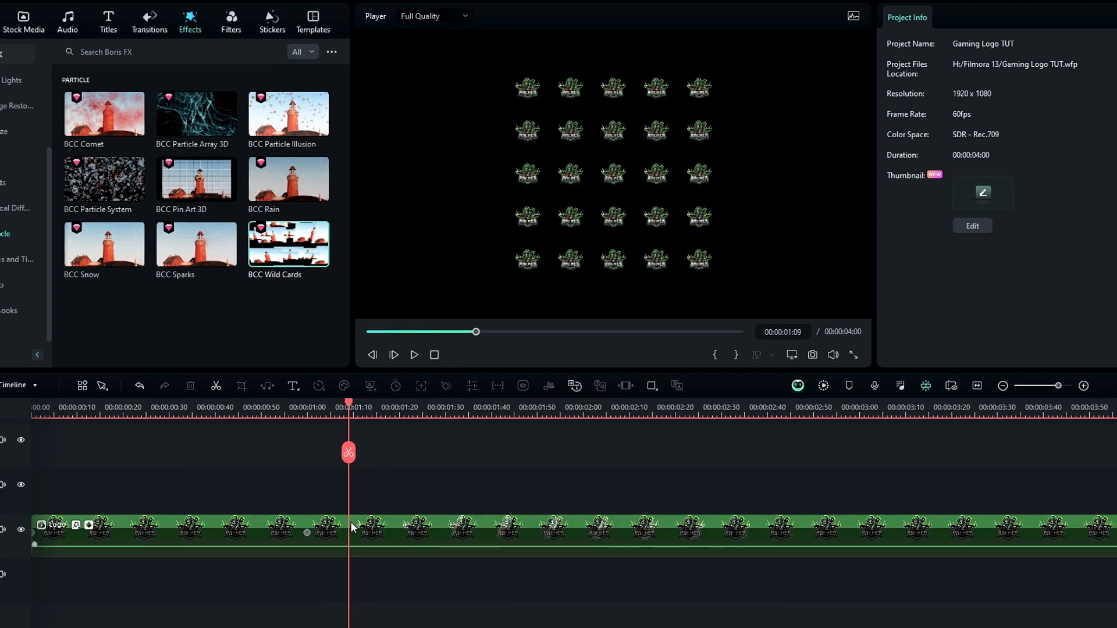
pyautogui.click(351, 521)
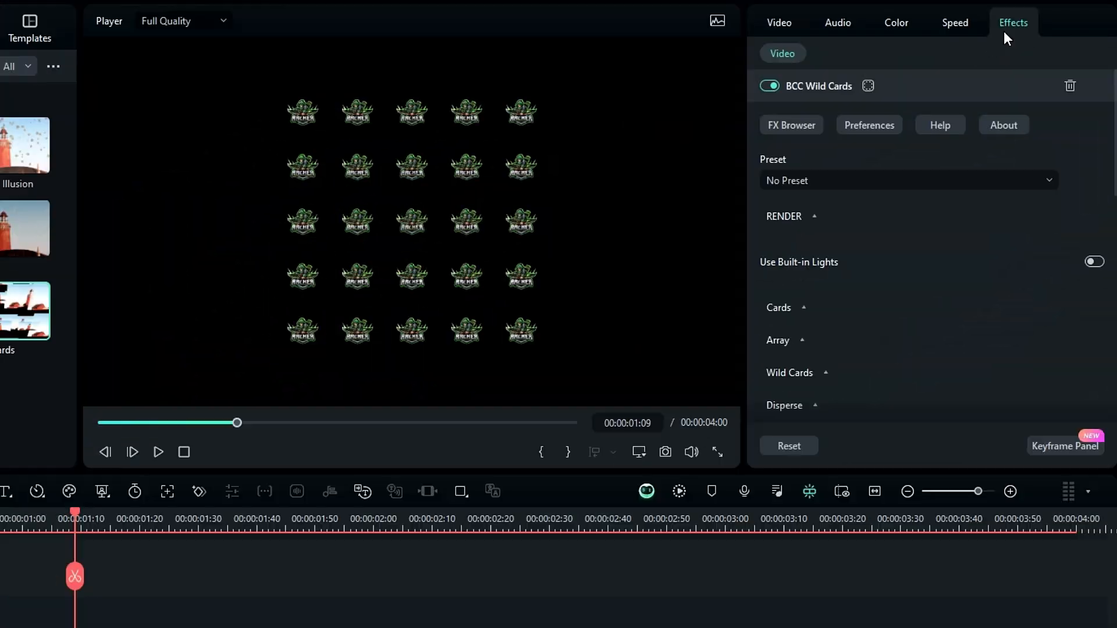
# - In the Wild Cards Array settings, set Num Cards X and Num Cards Y to 1 and Global Scale to 375
pyautogui.scroll(-1, 934, 201)
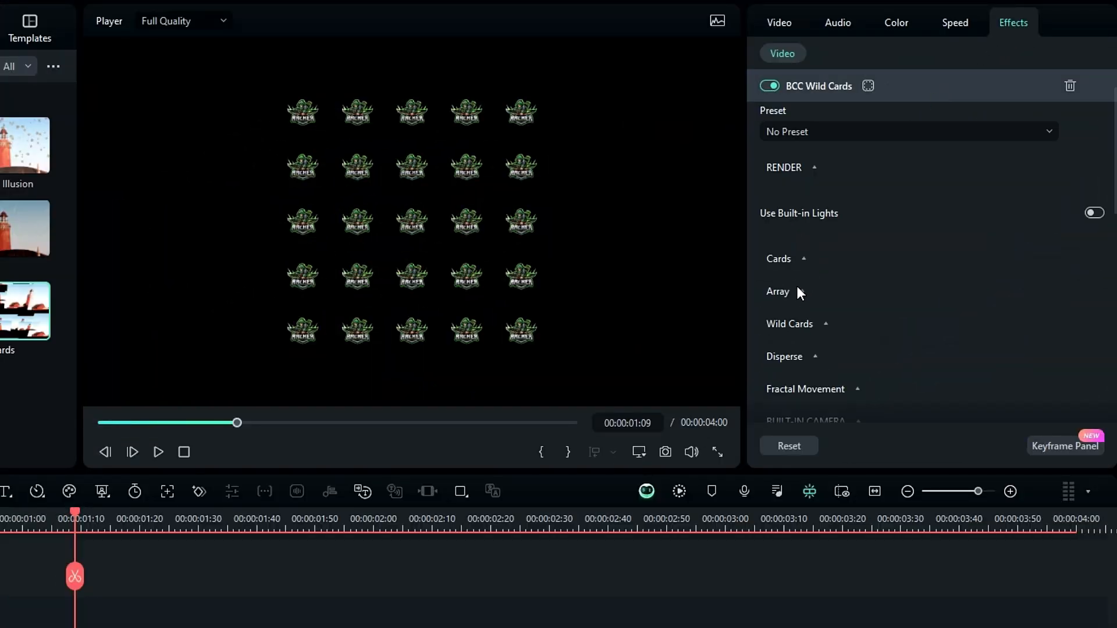
pyautogui.click(800, 292)
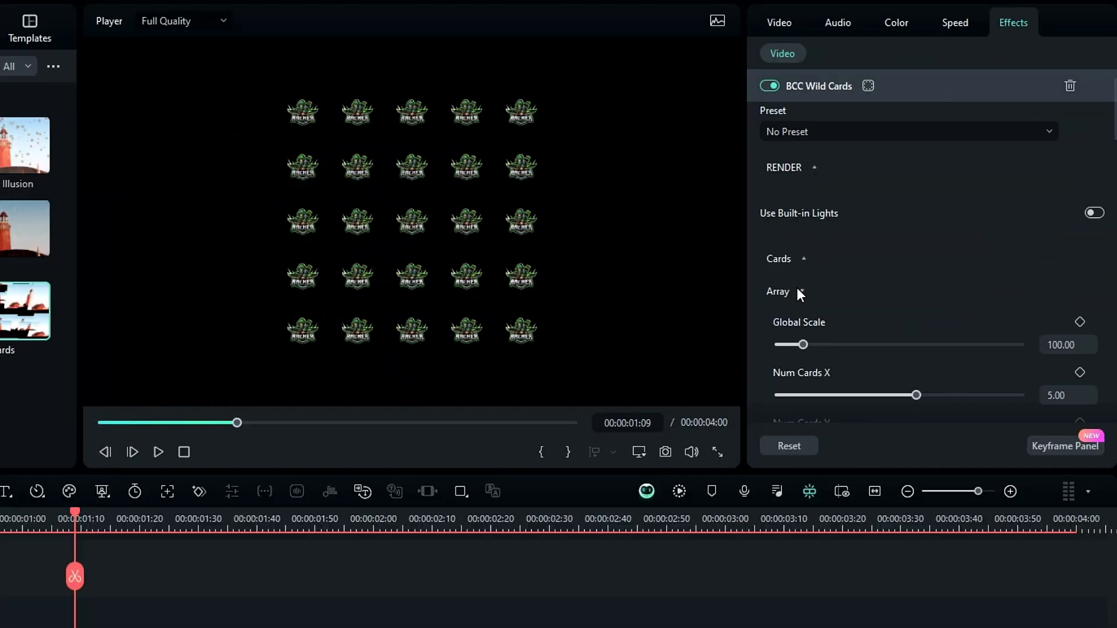
pyautogui.scroll(-2, 801, 291)
pyautogui.moveTo(916, 297); pyautogui.dragTo(757, 307)
pyautogui.moveTo(860, 348); pyautogui.dragTo(760, 352)
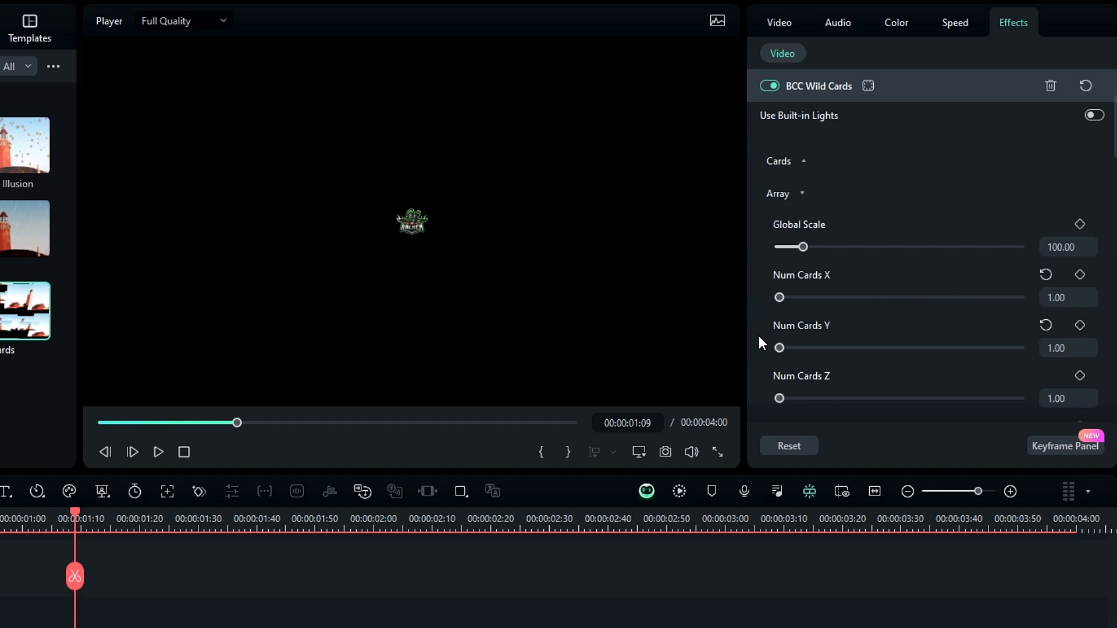
pyautogui.click(1064, 248)
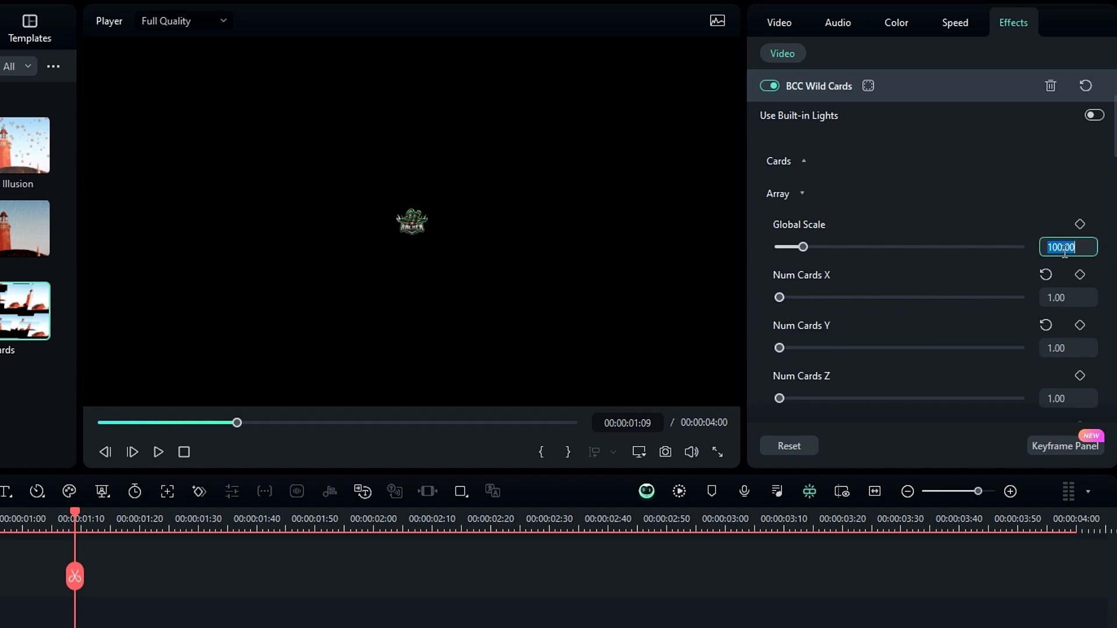
pyautogui.press('Return')
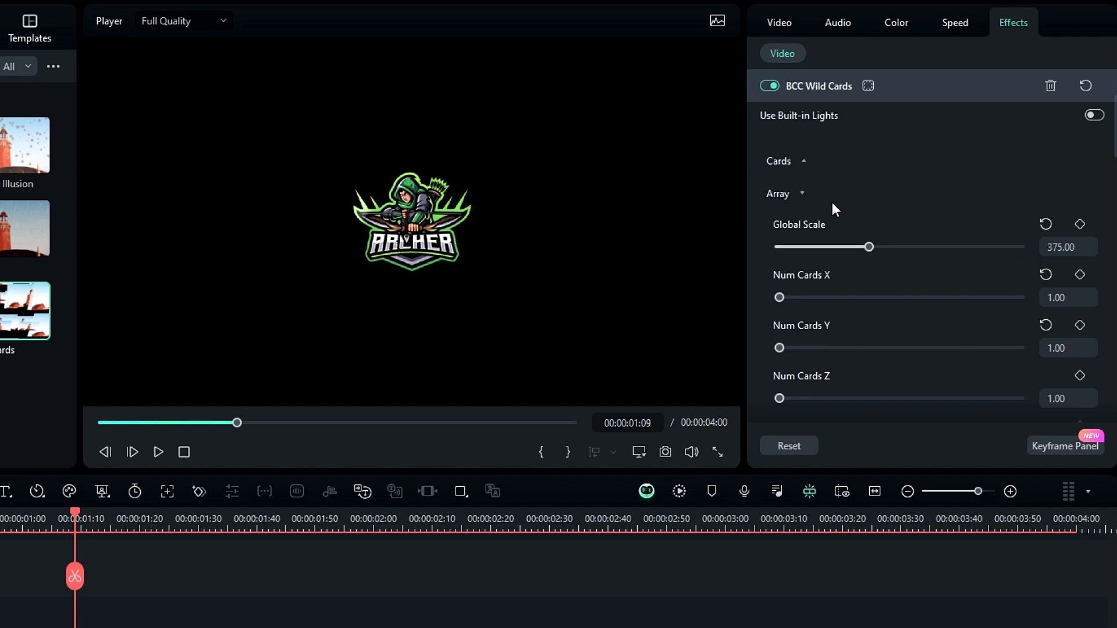
# - In the effect's Wild Cards settings, choose One Card and set its Scale to 224
pyautogui.click(801, 193)
pyautogui.click(809, 224)
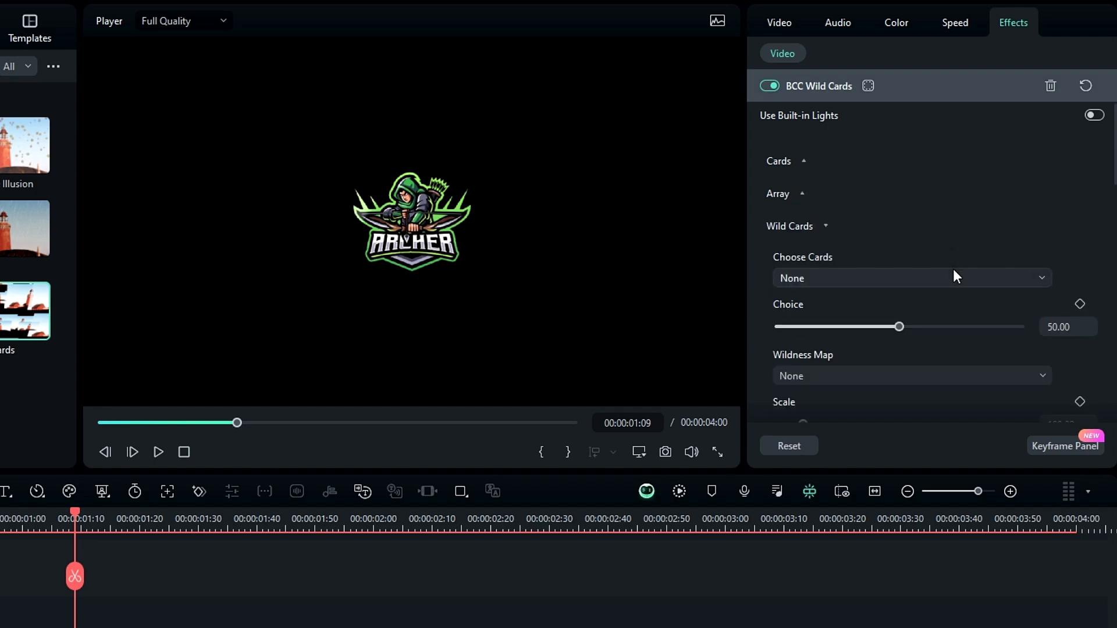
pyautogui.scroll(-1, 931, 262)
pyautogui.click(843, 229)
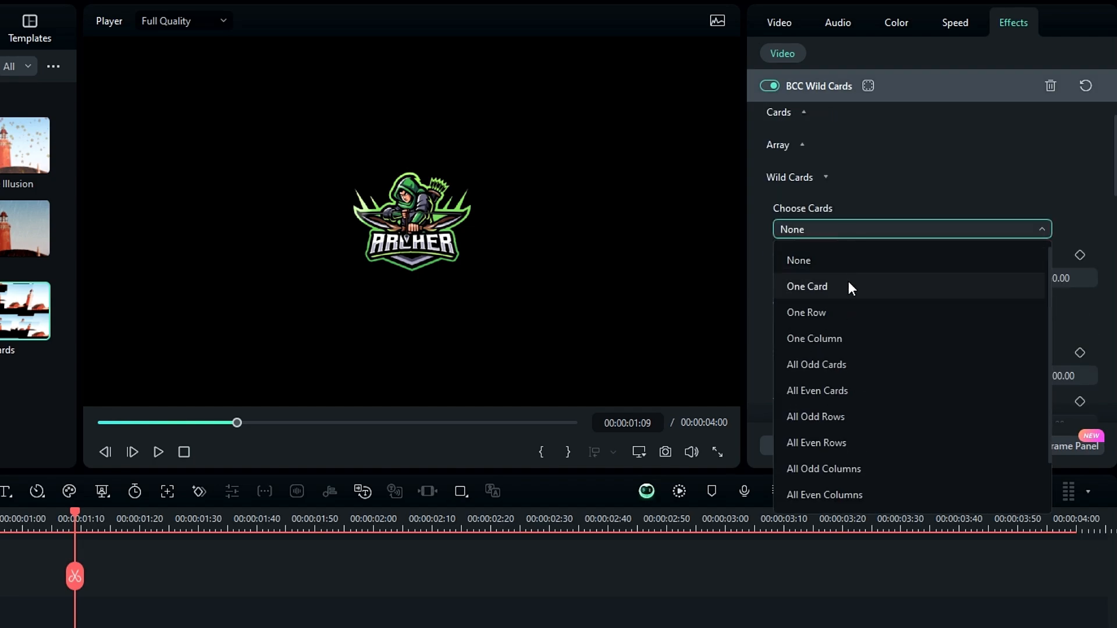
pyautogui.click(849, 283)
pyautogui.scroll(-2, 861, 232)
pyautogui.scroll(-1, 872, 231)
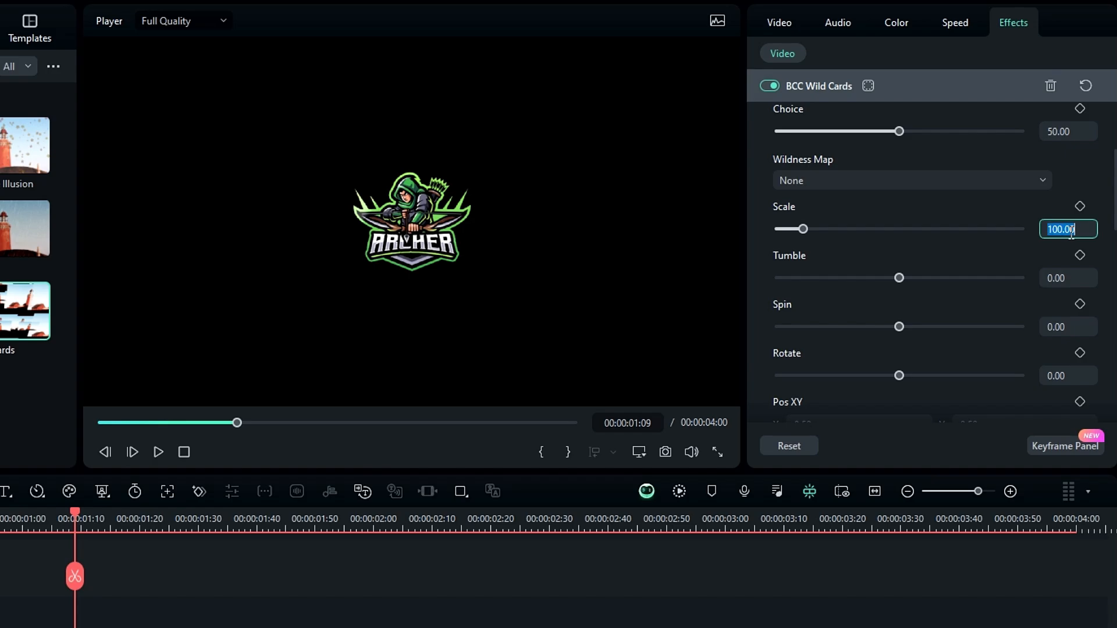
pyautogui.press('Return')
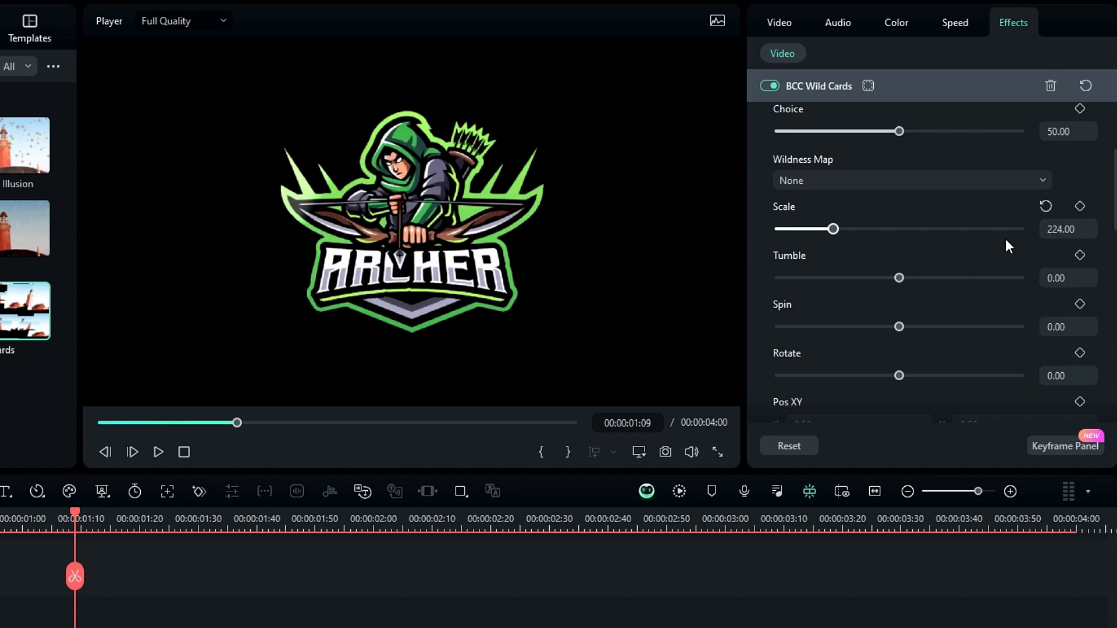
# - Try a Tumble of -8 and a Spin of about 17 on the wild card
pyautogui.moveTo(904, 278)
pyautogui.mouseDown()
pyautogui.moveTo(892, 278)
pyautogui.moveTo(903, 277)
pyautogui.mouseUp()
pyautogui.click(1072, 277)
pyautogui.write('-8')
pyautogui.press('Return')
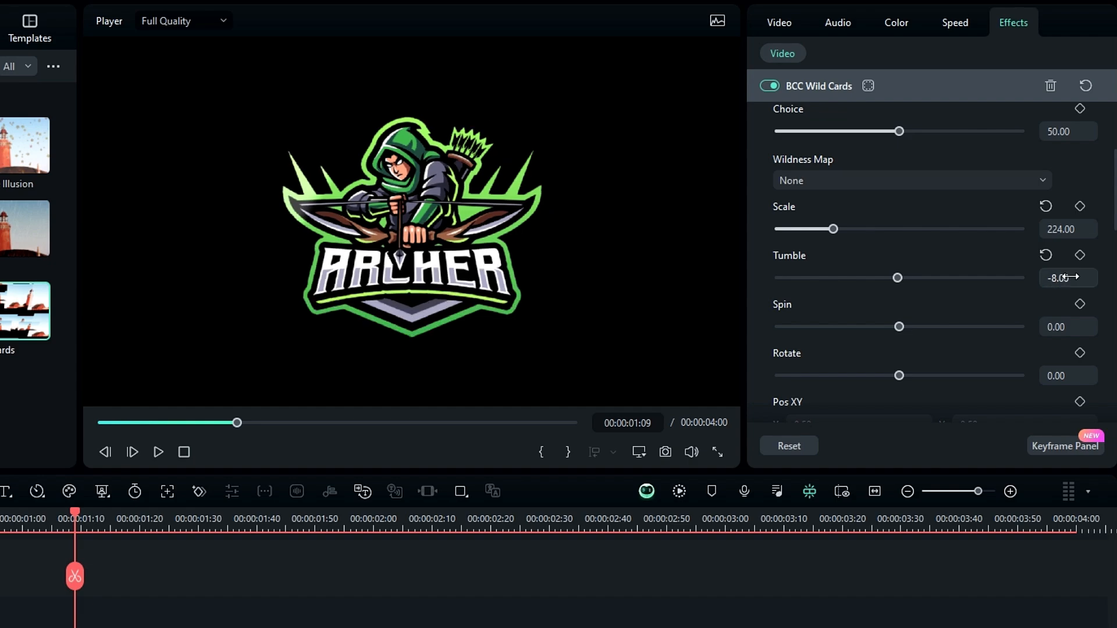
pyautogui.moveTo(900, 327); pyautogui.dragTo(892, 326)
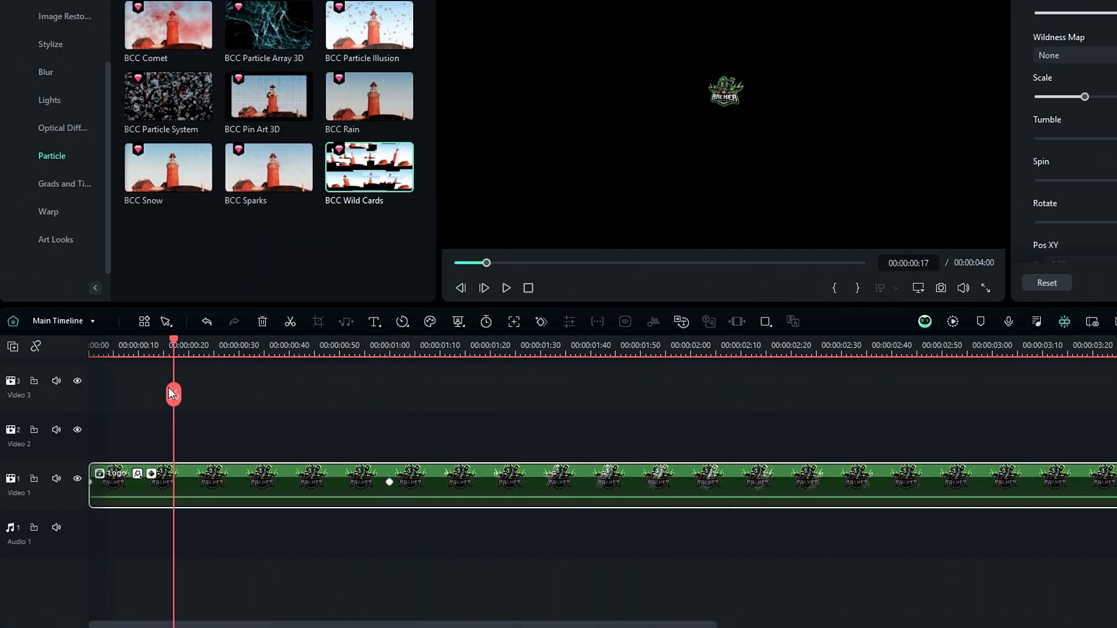
# - Keyframe the Wild Cards Tumble and Spin at 00:00:00:00 with both values set to 0
pyautogui.moveTo(173, 394); pyautogui.dragTo(67, 399)
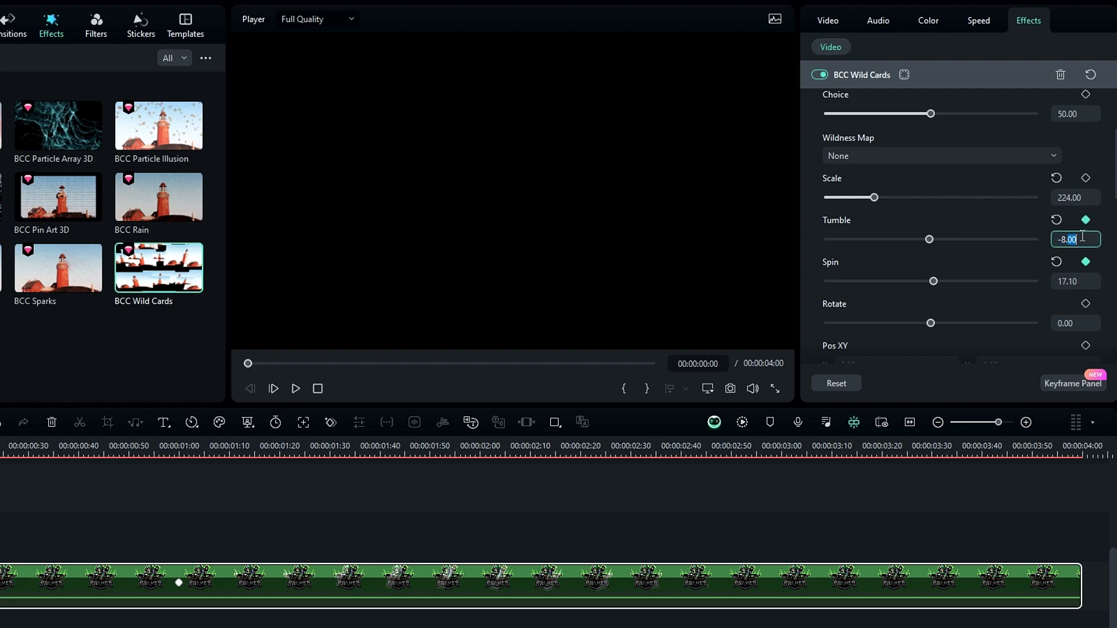
pyautogui.press('Return')
pyautogui.write('0')
pyautogui.press('Return')
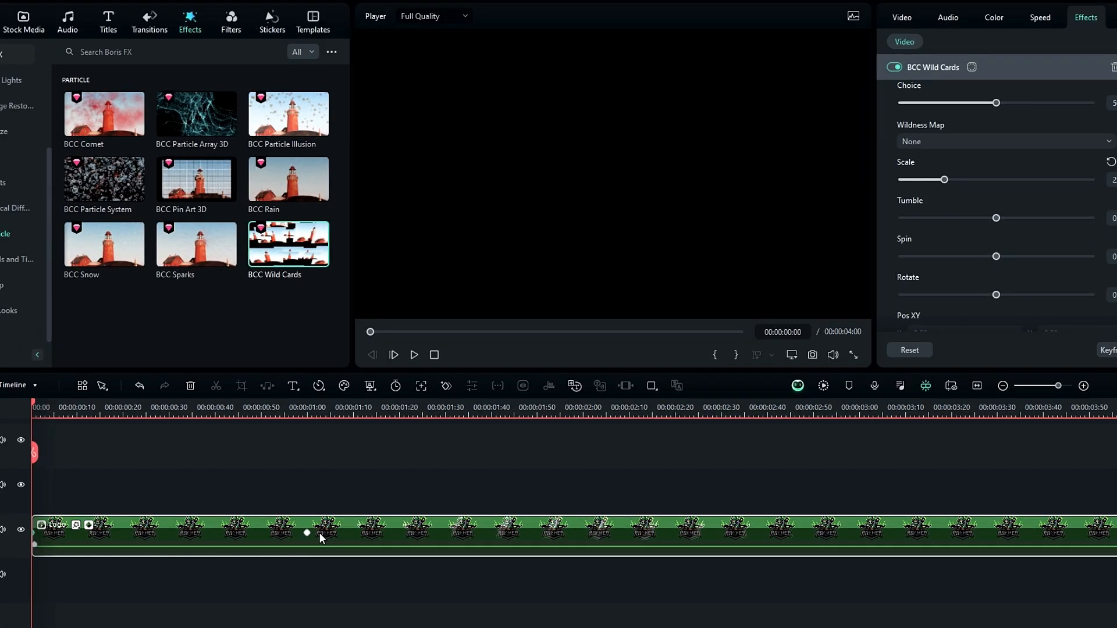
# - At the 00:00:01:00 scale keyframe, set the Wild Cards Tumble to -8 and Spin to 5
pyautogui.click(307, 533)
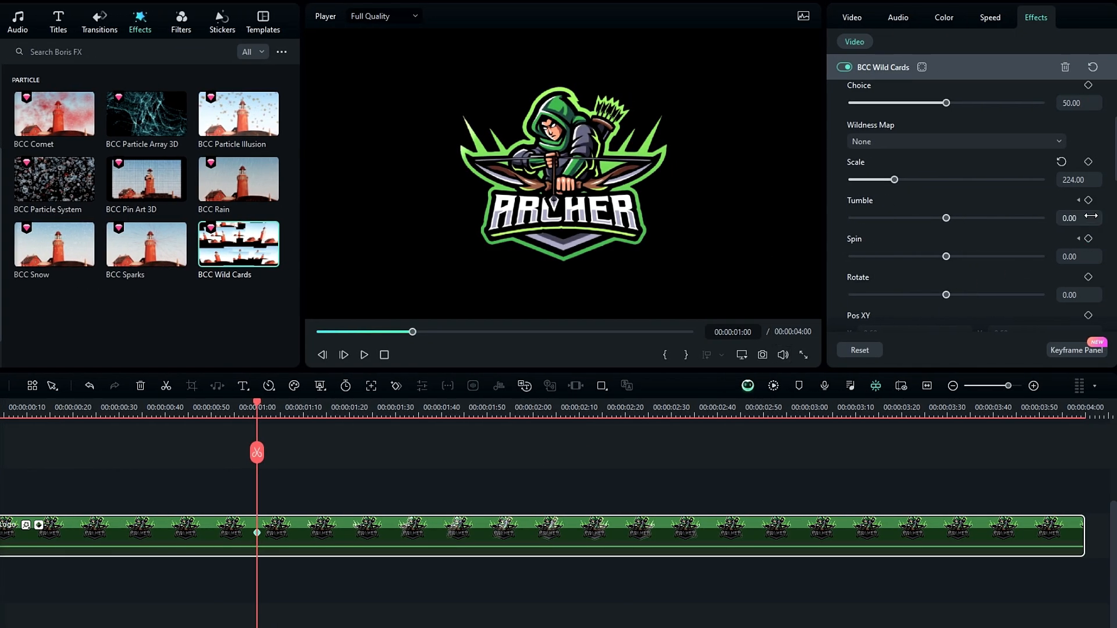
pyautogui.click(1089, 216)
pyautogui.write('-8')
pyautogui.press('Return')
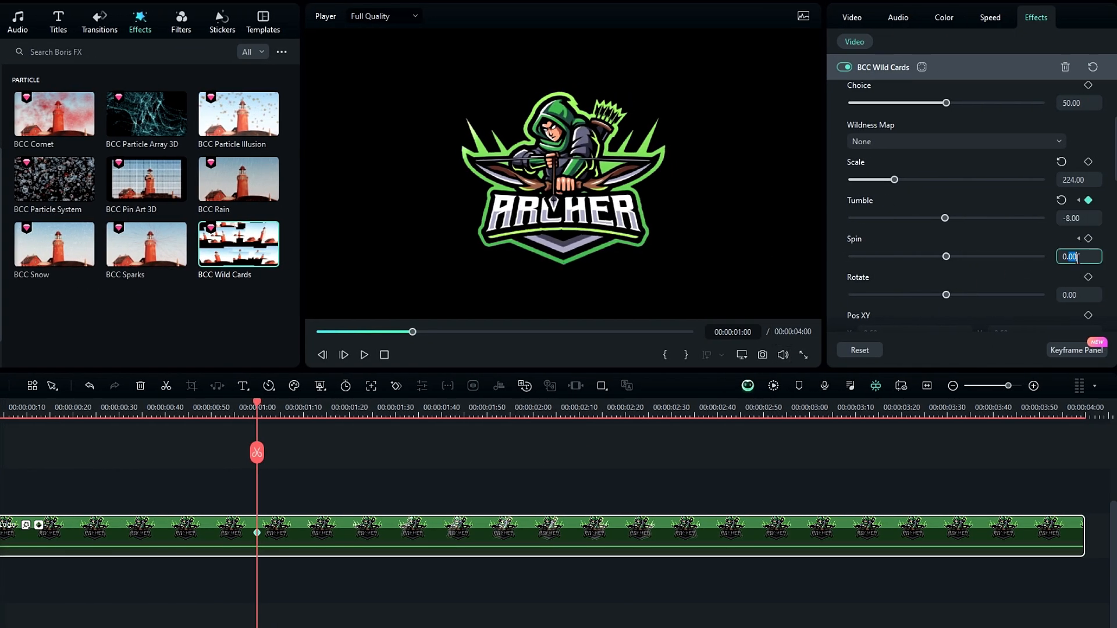
pyautogui.click(1077, 258)
pyautogui.write('5')
pyautogui.press('Return')
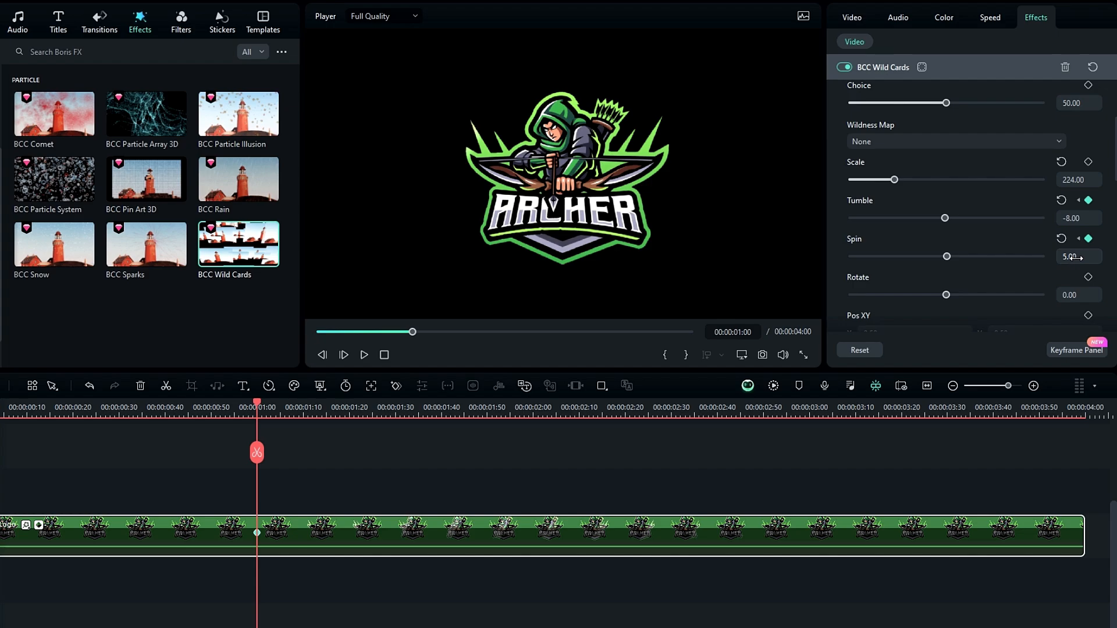
# - Set the Wild Cards Spin to 15 at 00:00:04:00 and play back the animation from the start
pyautogui.click(1041, 407)
pyautogui.click(1074, 256)
pyautogui.write('15')
pyautogui.press('Return')
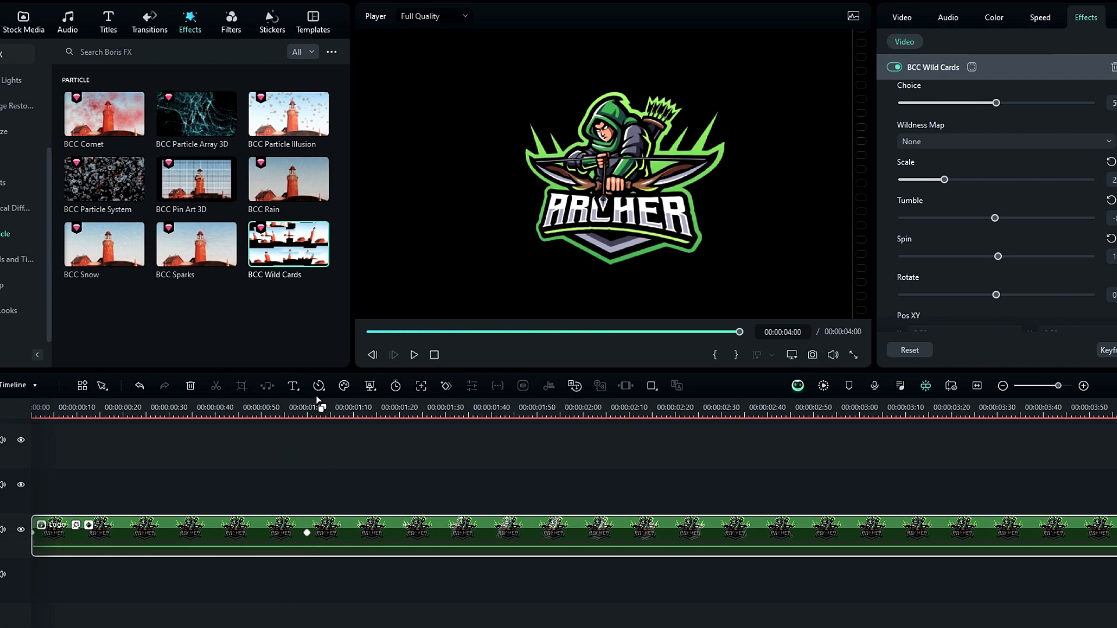
pyautogui.moveTo(320, 400); pyautogui.dragTo(33, 440)
pyautogui.press('space')
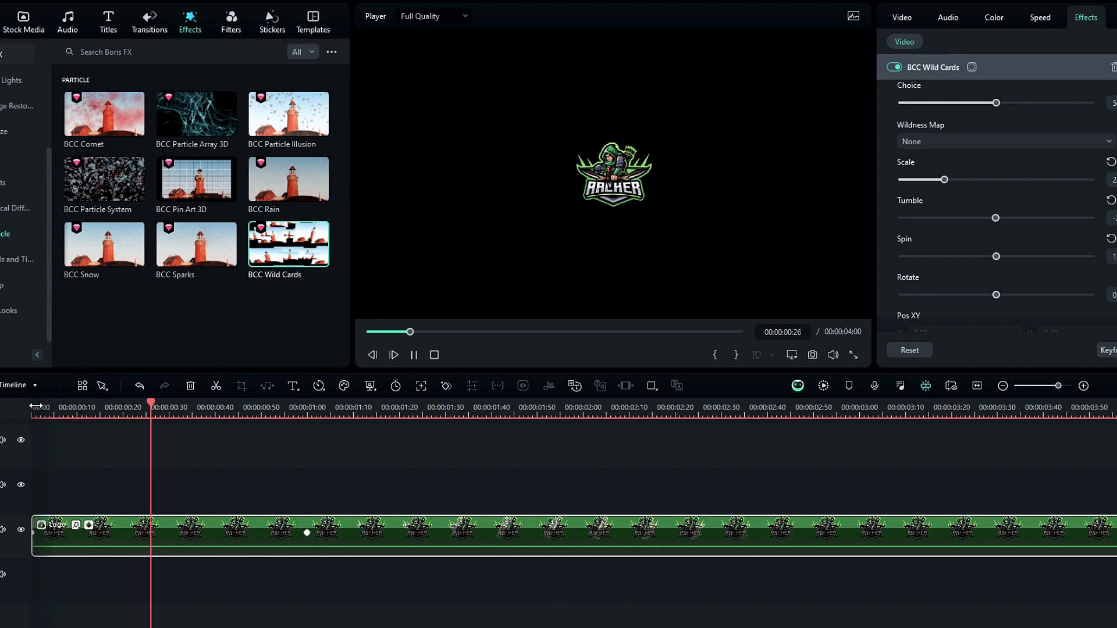
pyautogui.press('space')
# - Apply the Dispersion Blur video effect to the Logo clip and bring up its blur settings
pyautogui.scroll(5, 58, 205)
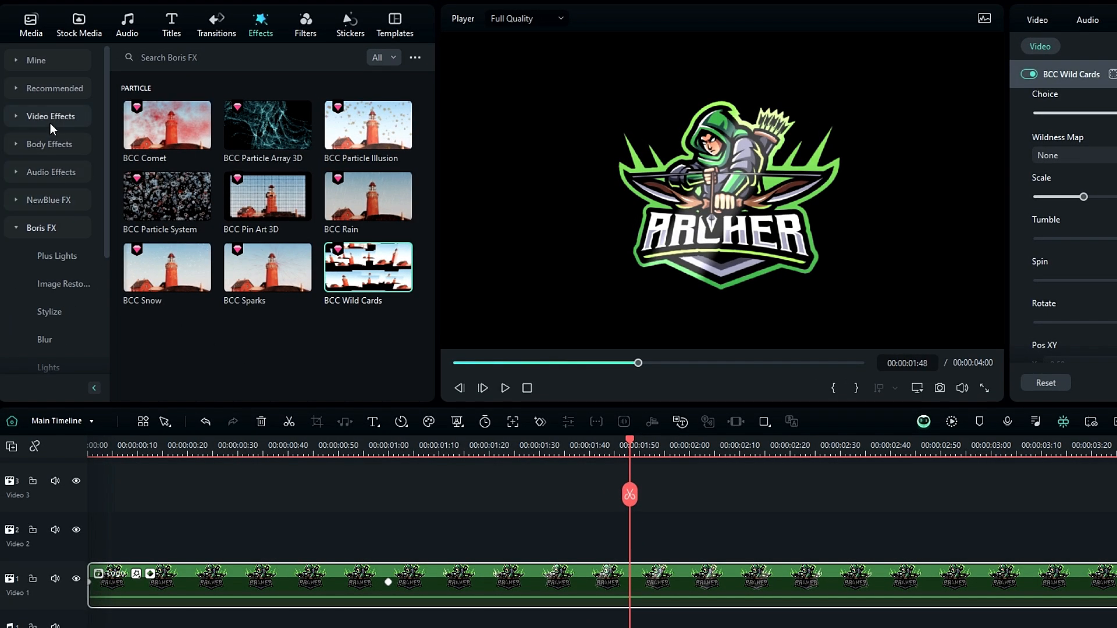
pyautogui.click(50, 119)
pyautogui.click(51, 229)
pyautogui.scroll(-2, 261, 207)
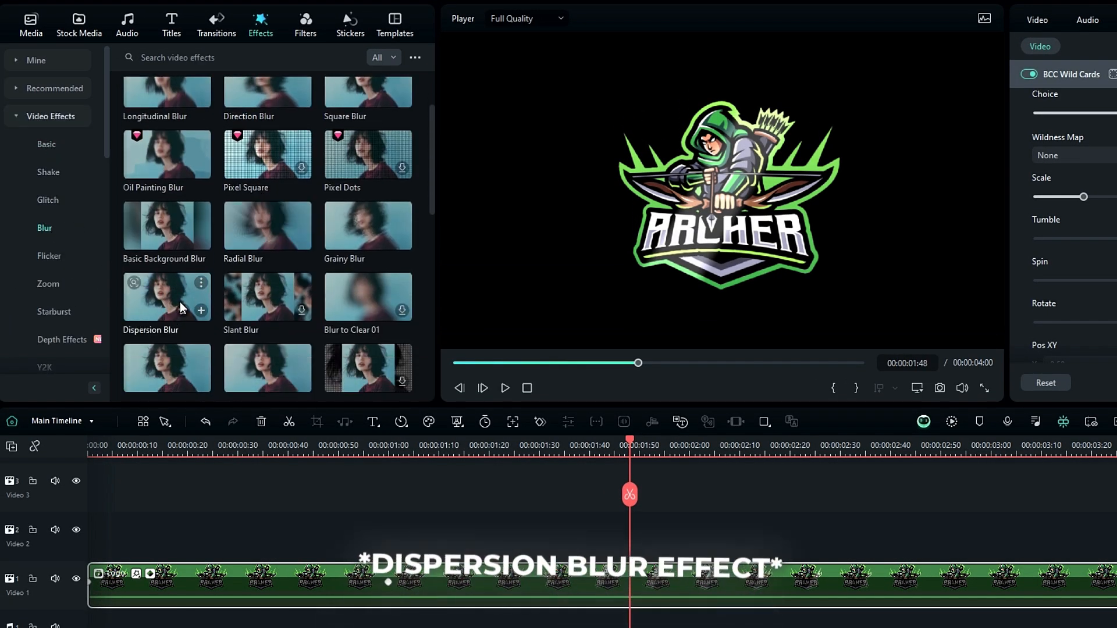
pyautogui.moveTo(177, 290)
pyautogui.mouseDown()
pyautogui.moveTo(161, 292)
pyautogui.moveTo(324, 585)
pyautogui.mouseUp()
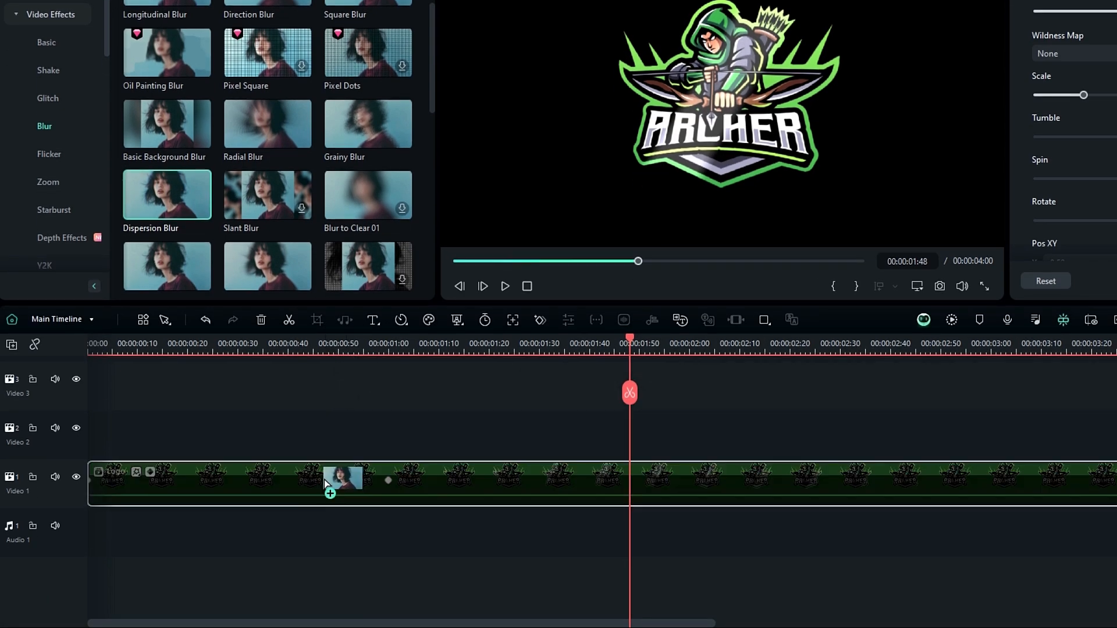
pyautogui.moveTo(325, 483); pyautogui.dragTo(324, 483)
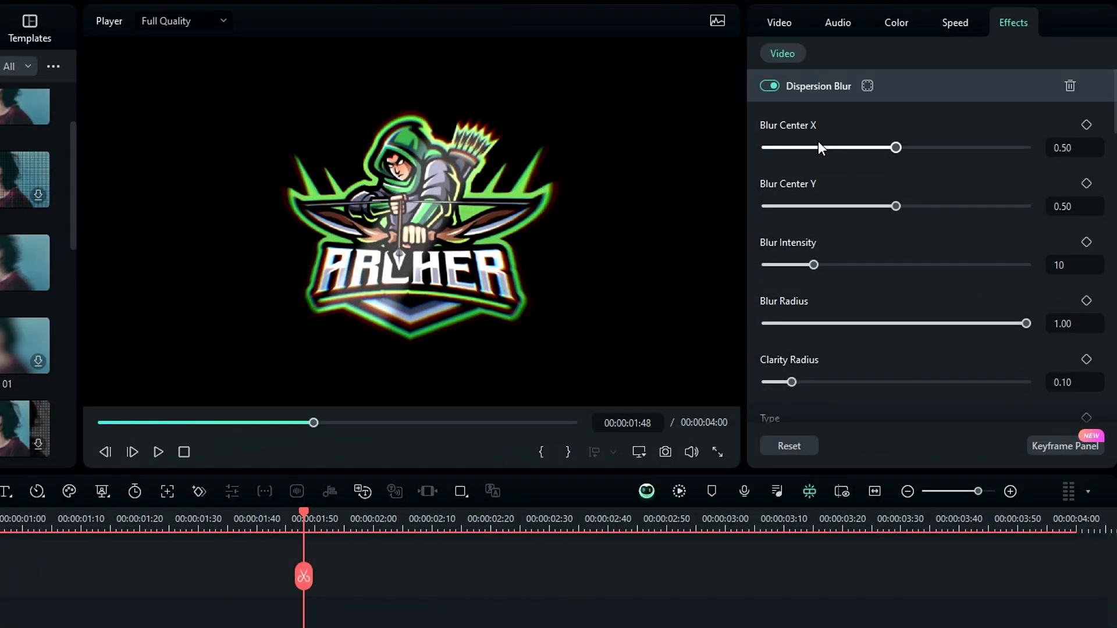
pyautogui.scroll(-2, 813, 175)
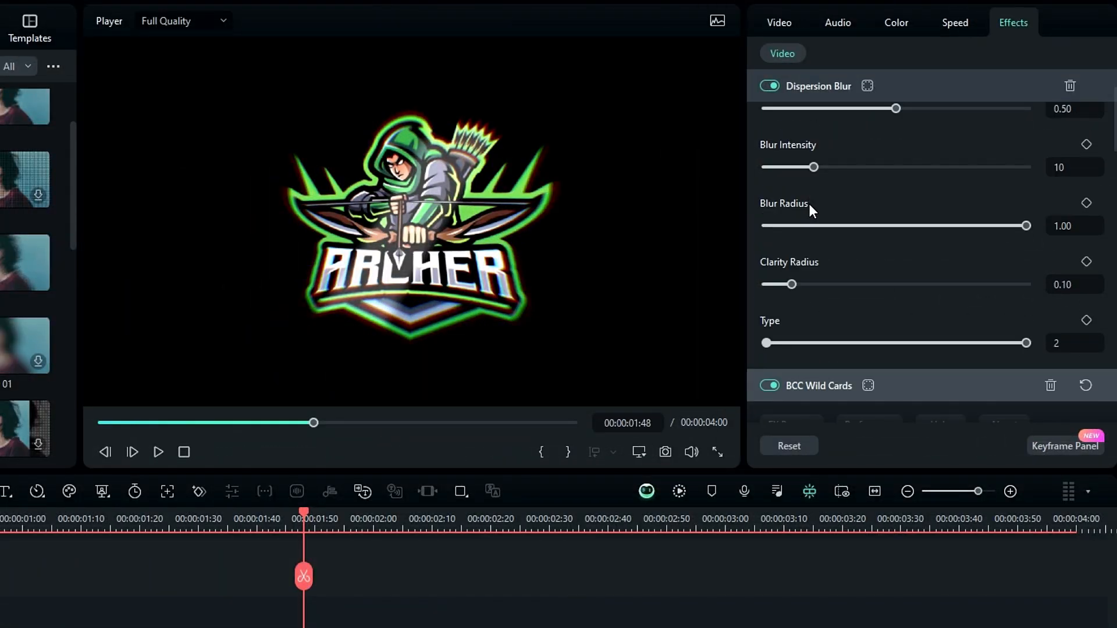
# - Set the Dispersion Blur's Type to its lowest value and its Blur Intensity to 8
pyautogui.click(768, 344)
pyautogui.scroll(2, 814, 250)
pyautogui.moveTo(814, 265)
pyautogui.mouseDown()
pyautogui.moveTo(794, 268)
pyautogui.moveTo(829, 271)
pyautogui.moveTo(768, 275)
pyautogui.moveTo(825, 277)
pyautogui.moveTo(803, 278)
pyautogui.mouseUp()
# - Keyframe the Dispersion Blur's Blur Intensity at 1 at 00:00:01:00 and reset it to its default at 00:00:00:40
pyautogui.click(260, 532)
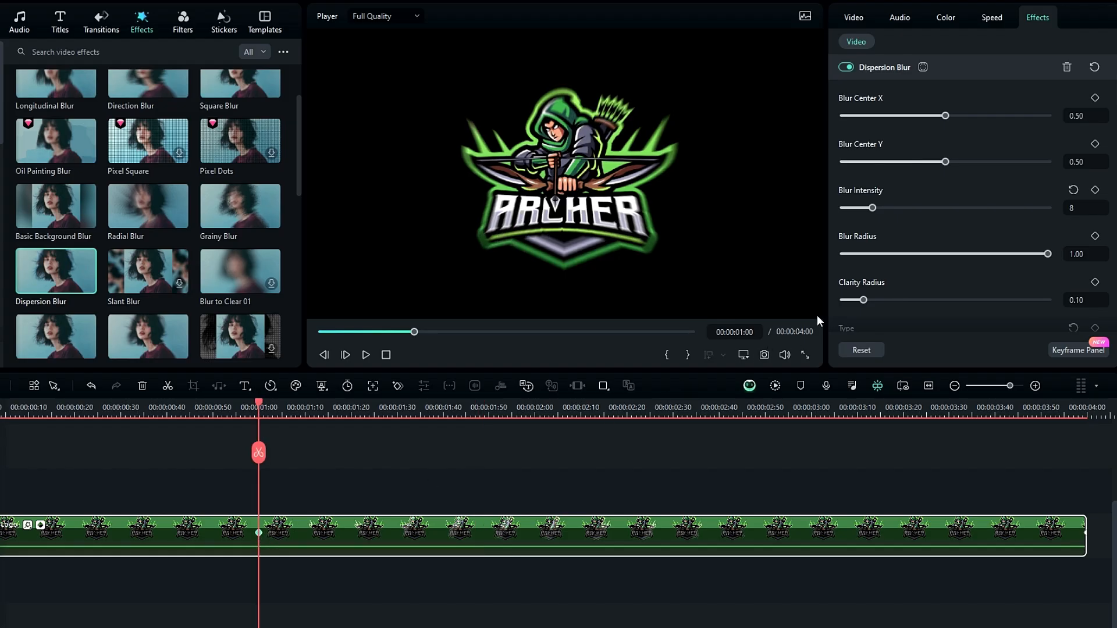
pyautogui.moveTo(872, 208); pyautogui.dragTo(844, 208)
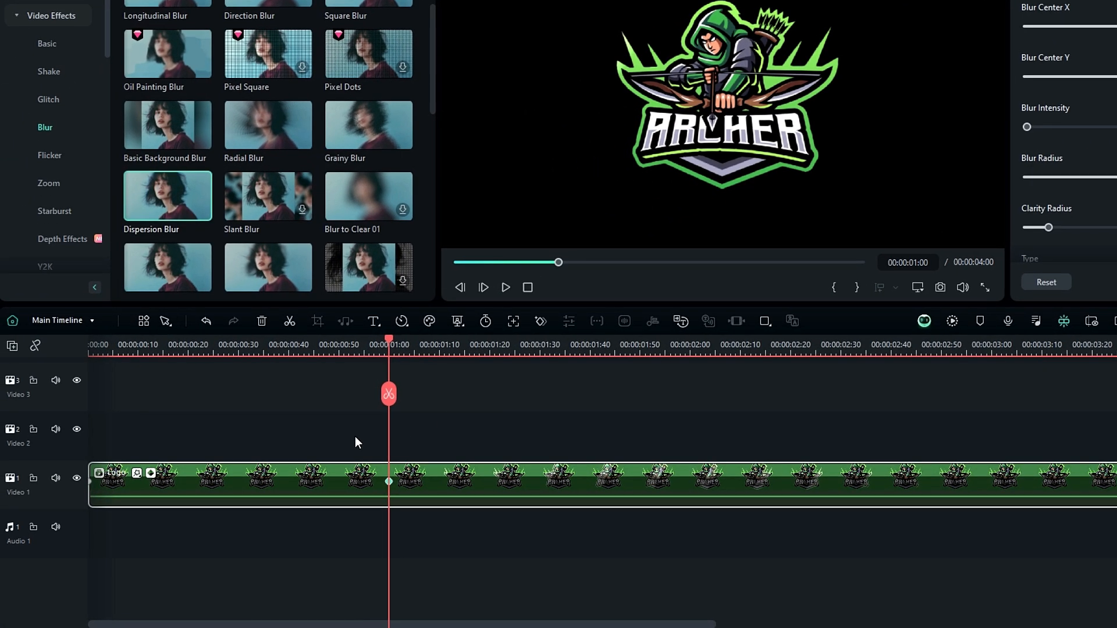
pyautogui.moveTo(259, 408); pyautogui.dragTo(167, 410)
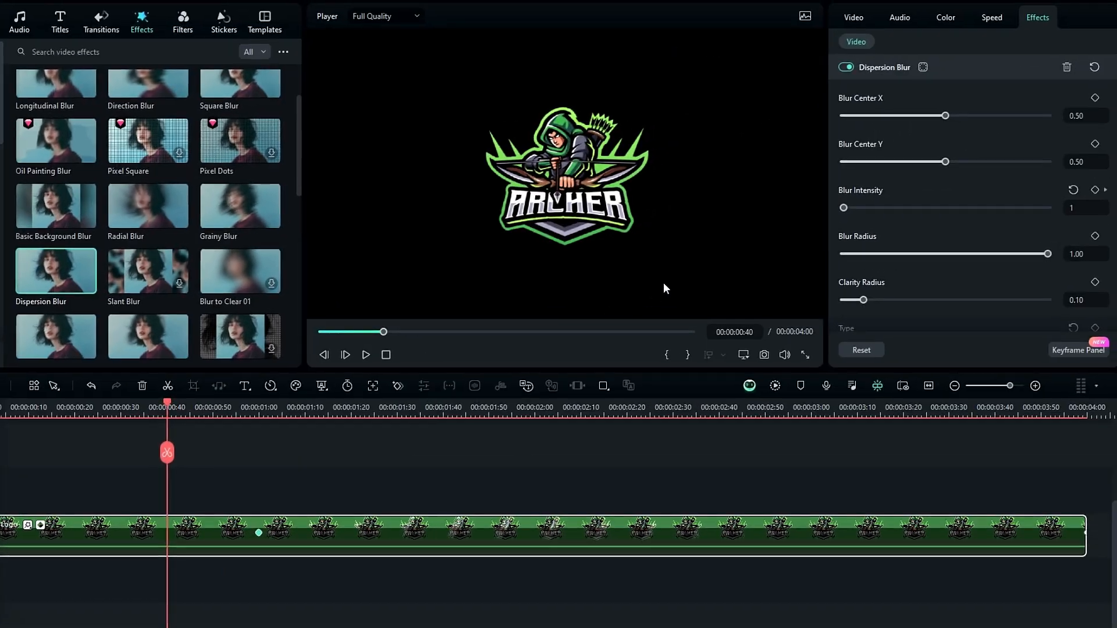
pyautogui.click(1074, 189)
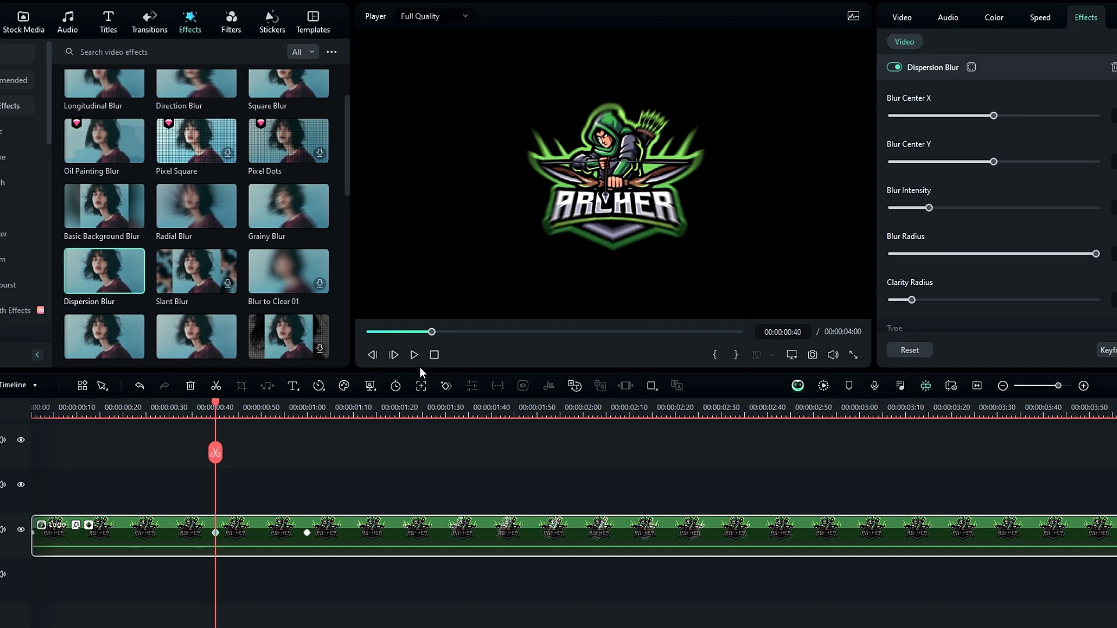
# - Play back the section around the blur keyframes several times to check the transition from blurred to sharp
pyautogui.click(126, 405)
pyautogui.press('space')
pyautogui.click(196, 404)
pyautogui.press('space')
pyautogui.click(157, 406)
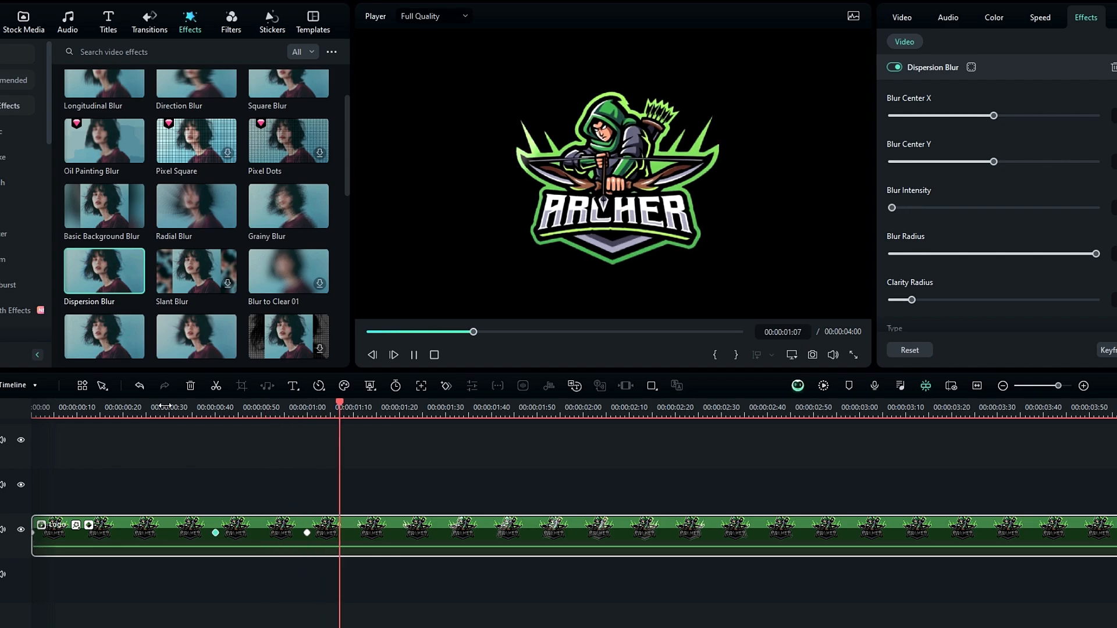
pyautogui.press('space')
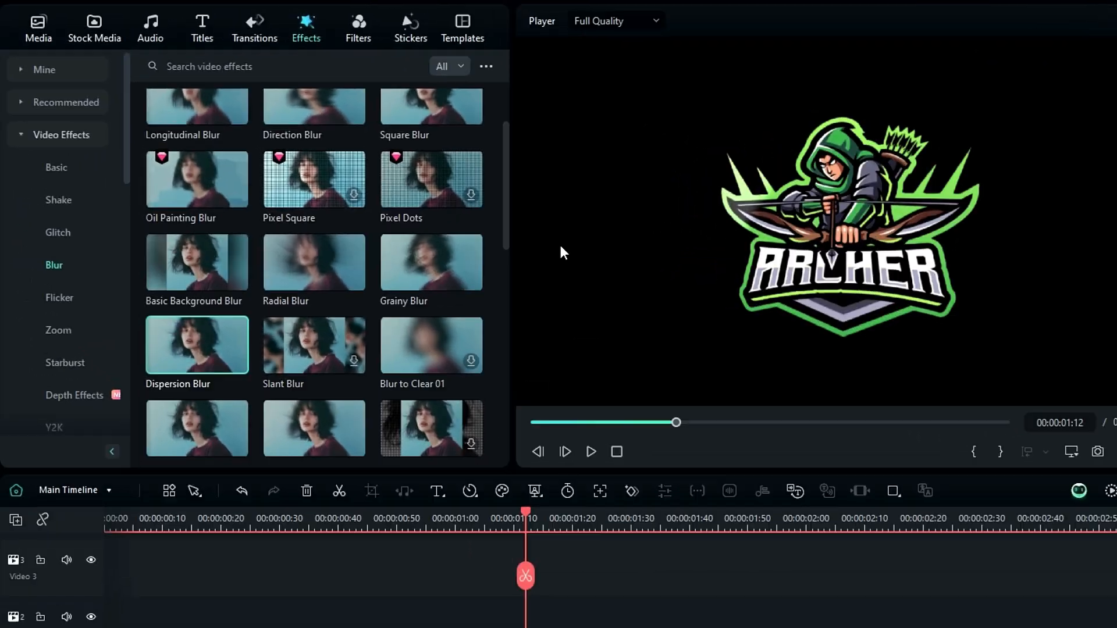
# - Apply the Tilt-shift Circle blur effect to the Logo clip and lower its Intensity to about a fifth of the range
pyautogui.scroll(-2, 255, 220)
pyautogui.scroll(-2, 389, 271)
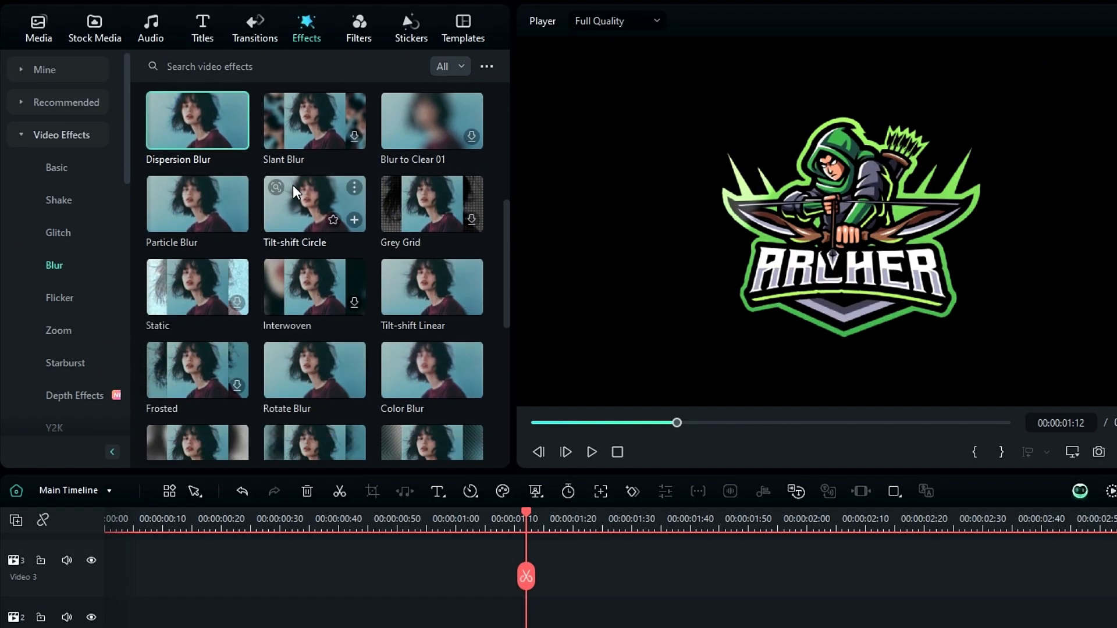
pyautogui.moveTo(320, 213); pyautogui.dragTo(245, 627)
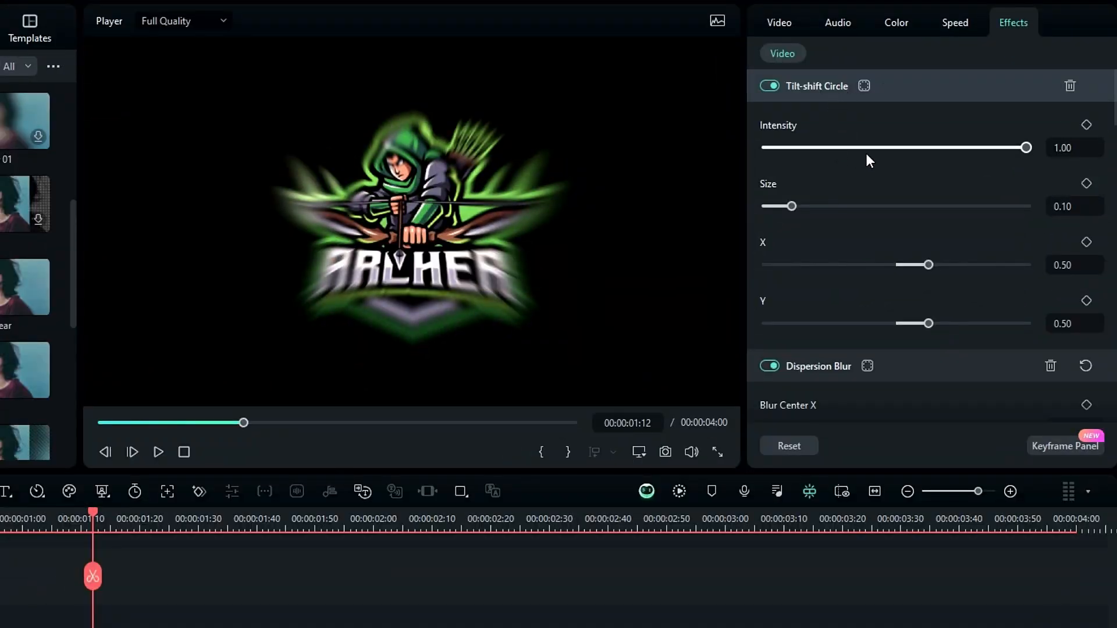
pyautogui.moveTo(865, 151); pyautogui.dragTo(815, 148)
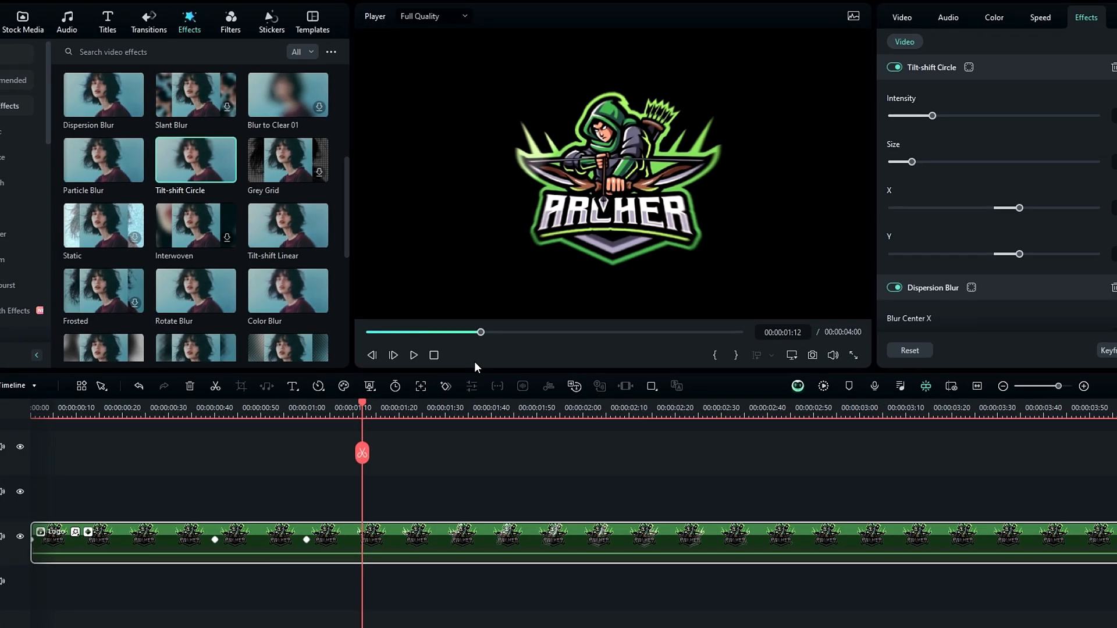
# - Preview the logo animation and move the Logo clip up to the Video 4 track
pyautogui.moveTo(241, 517); pyautogui.dragTo(0, 435)
pyautogui.press('space')
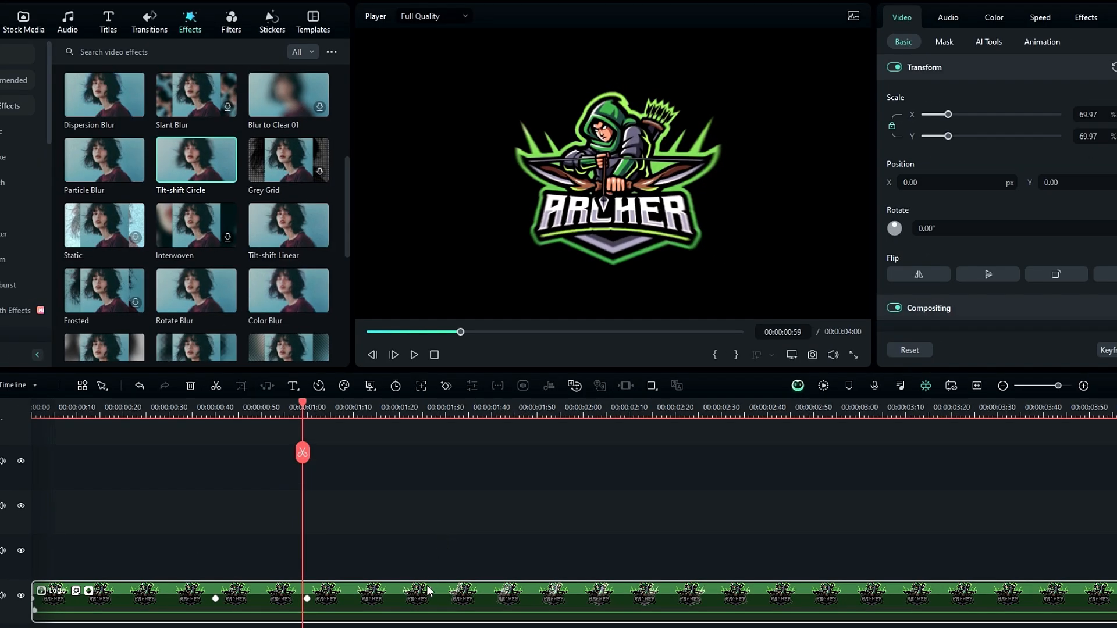
pyautogui.moveTo(427, 584); pyautogui.dragTo(447, 476)
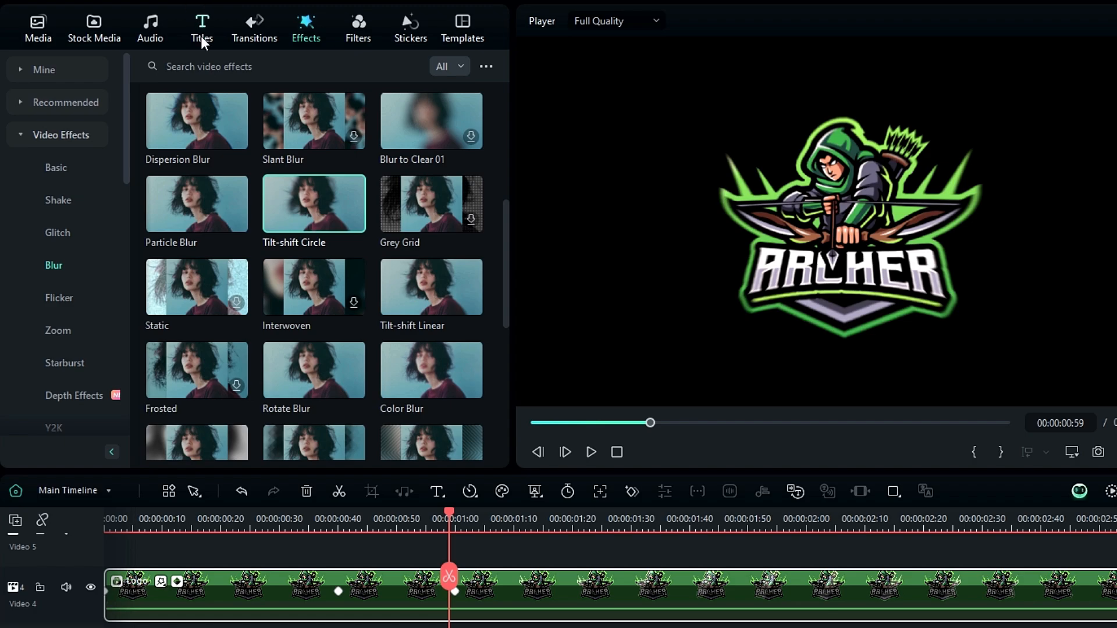
# - Add a Default Title on the Video 2 track below the Logo clip, spanning 00:00:00:40 to 00:00:04:00
pyautogui.click(201, 36)
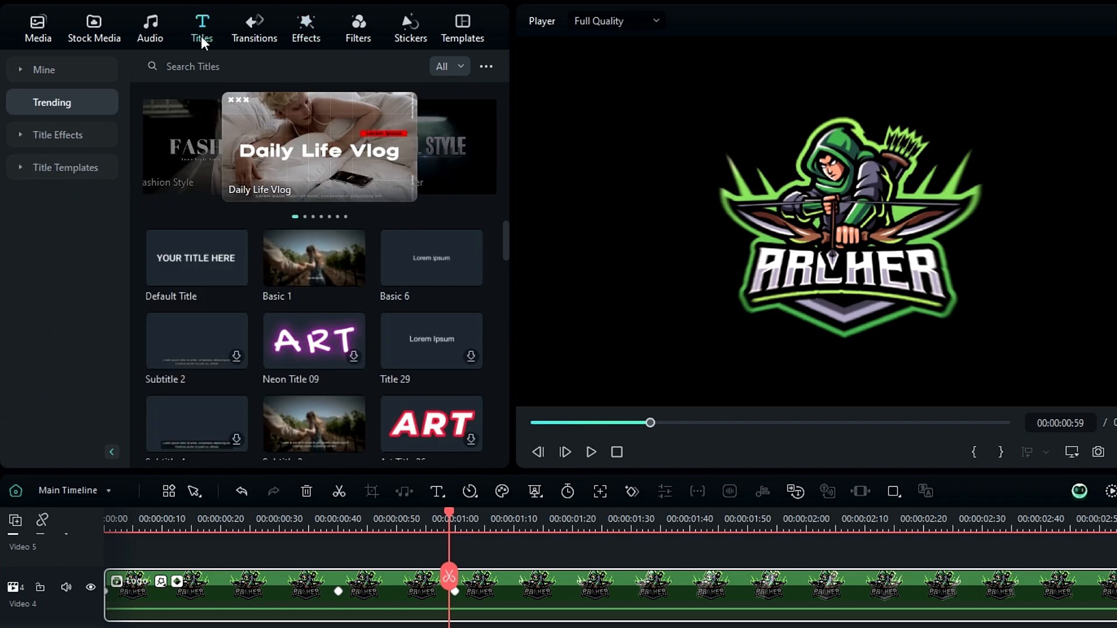
pyautogui.moveTo(195, 249); pyautogui.dragTo(89, 526)
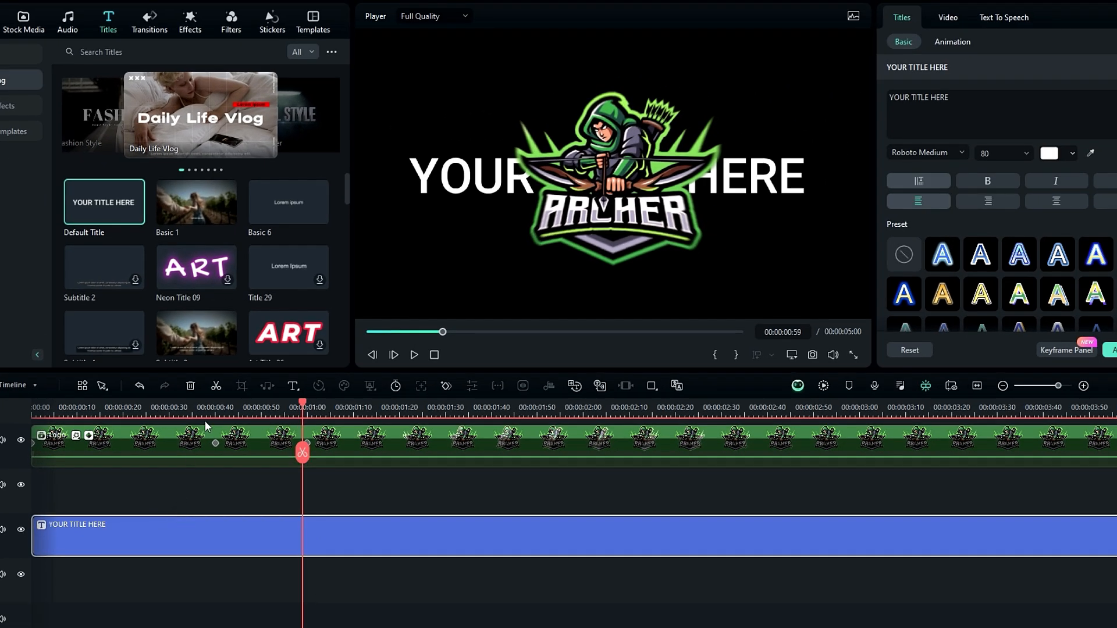
pyautogui.click(215, 407)
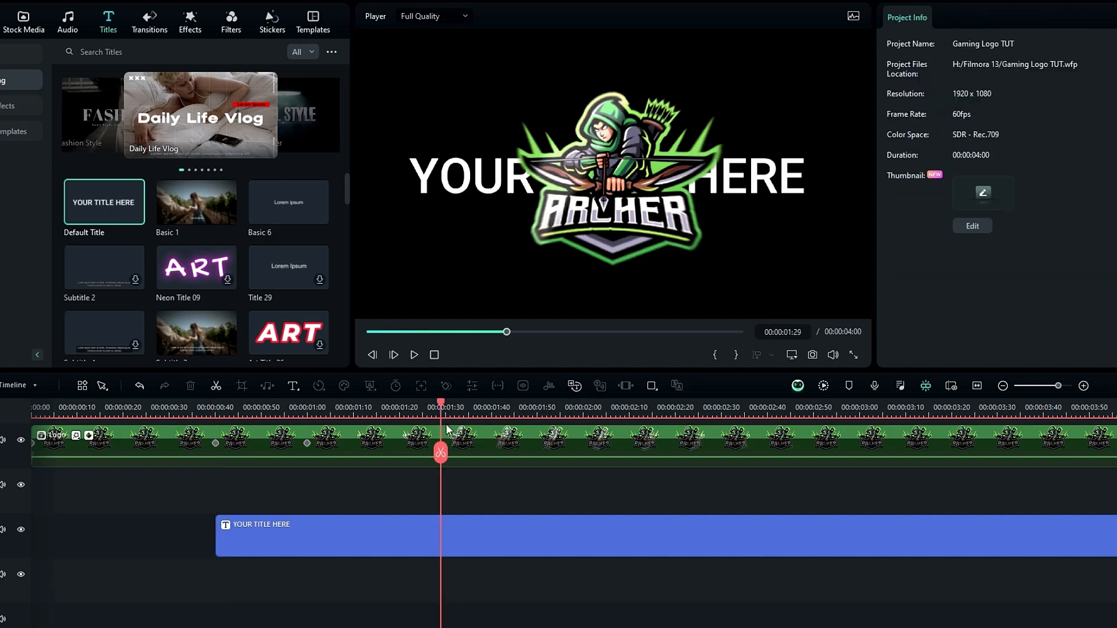
pyautogui.moveTo(446, 423); pyautogui.dragTo(457, 425)
# - Open the title in a maximized Advanced Text Edit window and replace its text with ARCHER
pyautogui.click(477, 532)
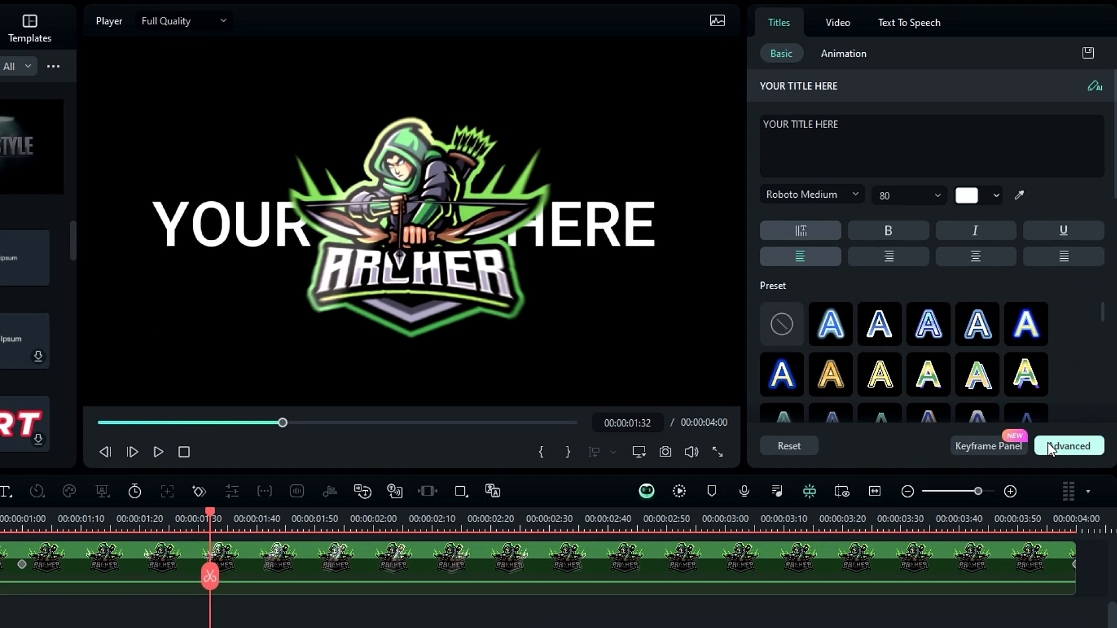
pyautogui.click(1074, 413)
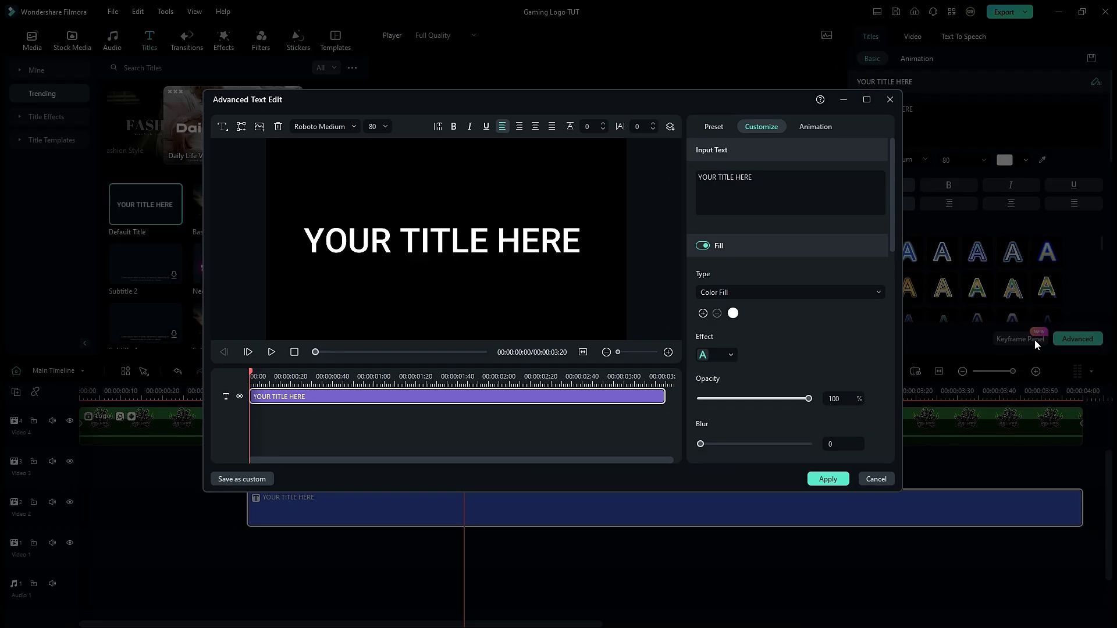
pyautogui.click(868, 102)
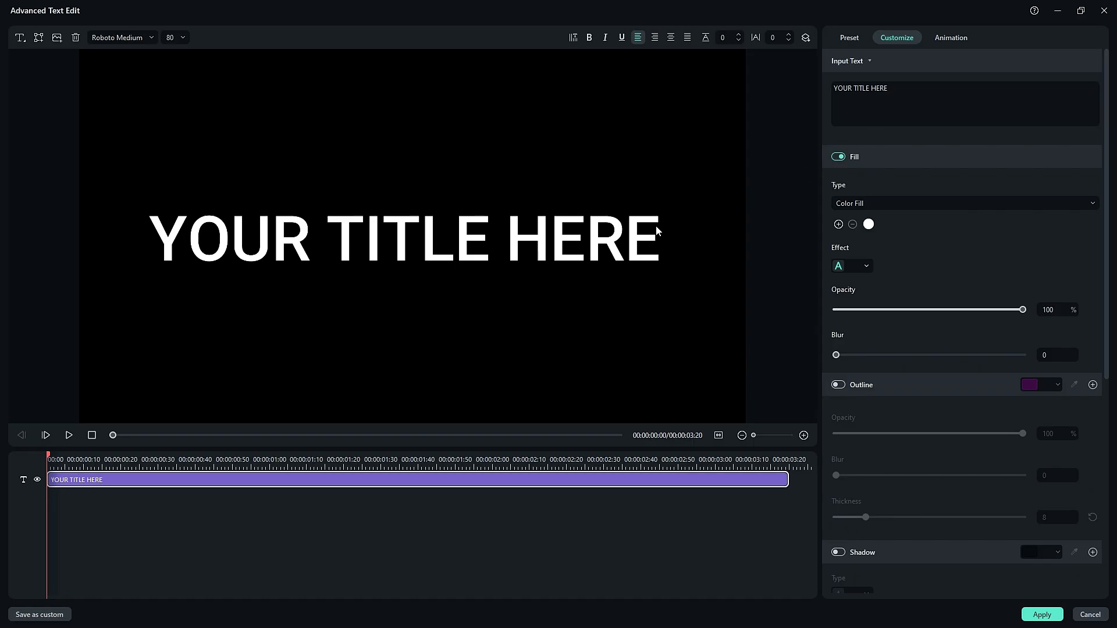
pyautogui.moveTo(896, 88); pyautogui.dragTo(834, 89)
pyautogui.write('ARCHER')
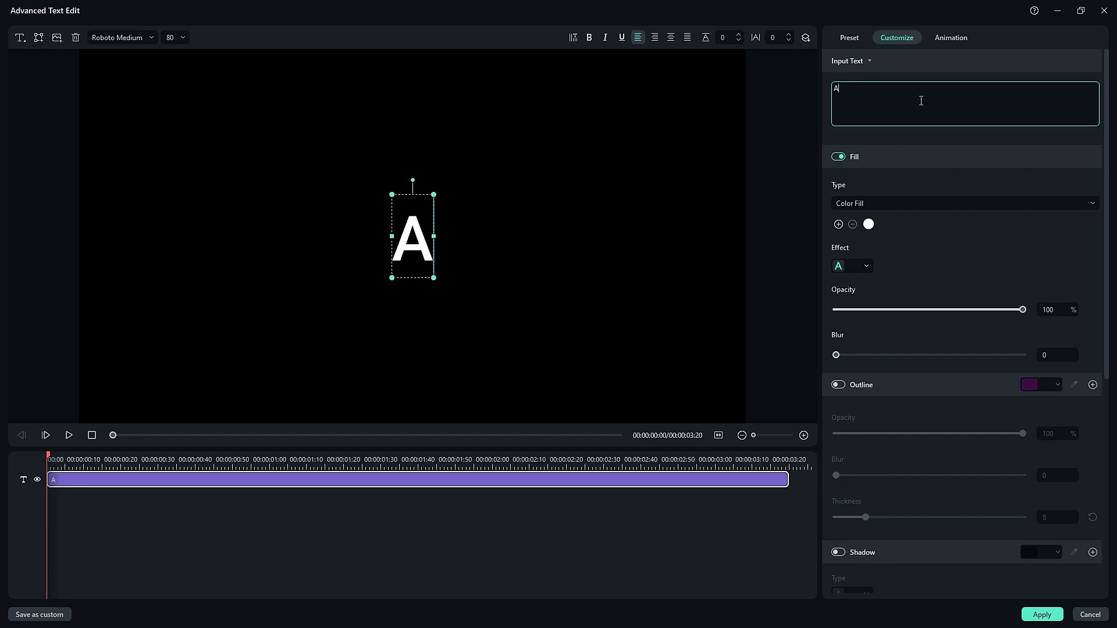
# - Set the ARCHER text to the HighSpeed-Regular font at size 161 with centre alignment
pyautogui.click(140, 37)
pyautogui.write('highs')
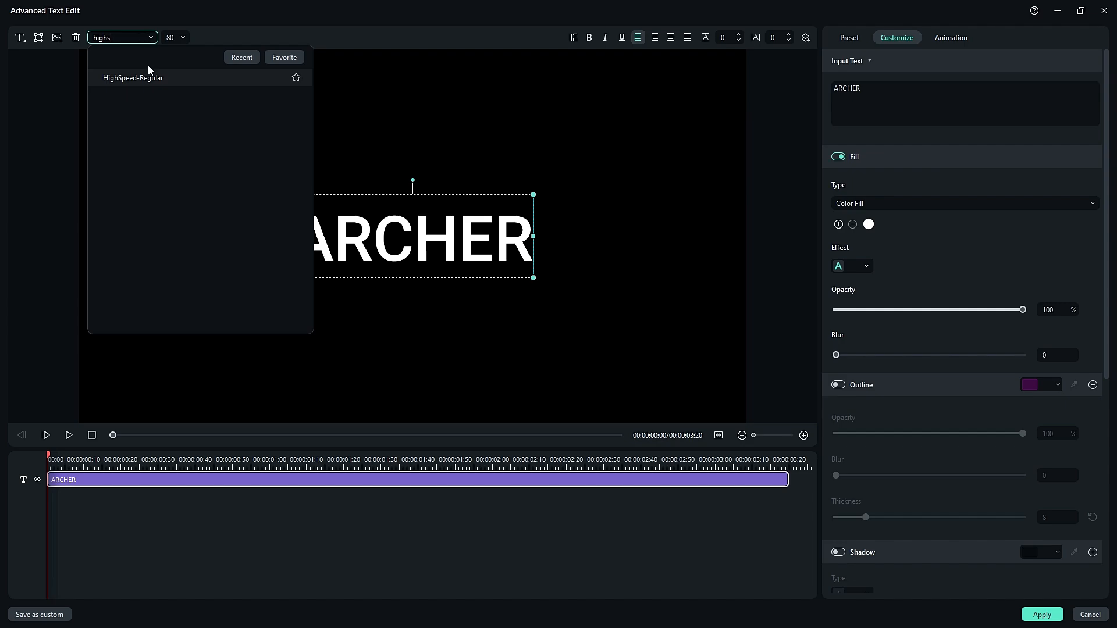
pyautogui.click(149, 78)
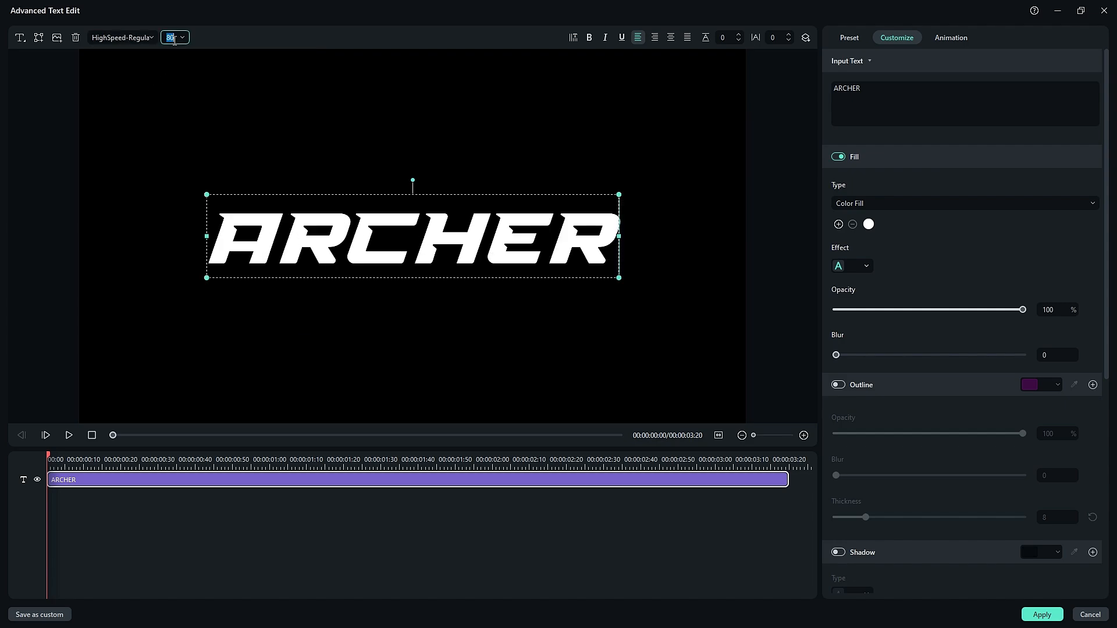
pyautogui.write('160')
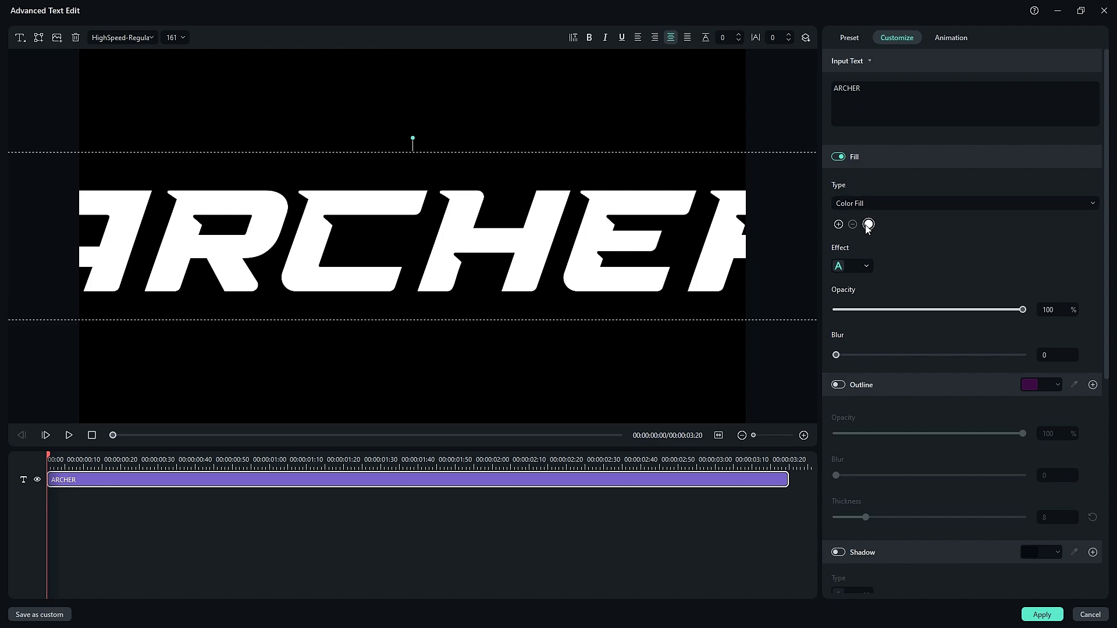
# - Change the text fill to a Gradient Fill running from light green to dark green
pyautogui.click(864, 205)
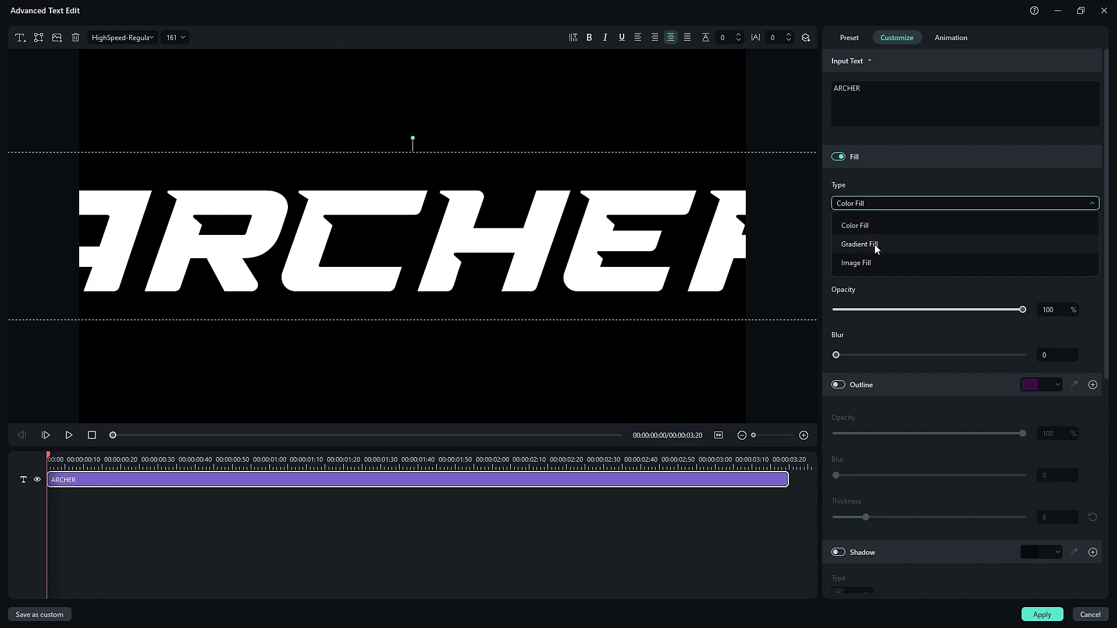
pyautogui.click(876, 245)
pyautogui.click(1069, 235)
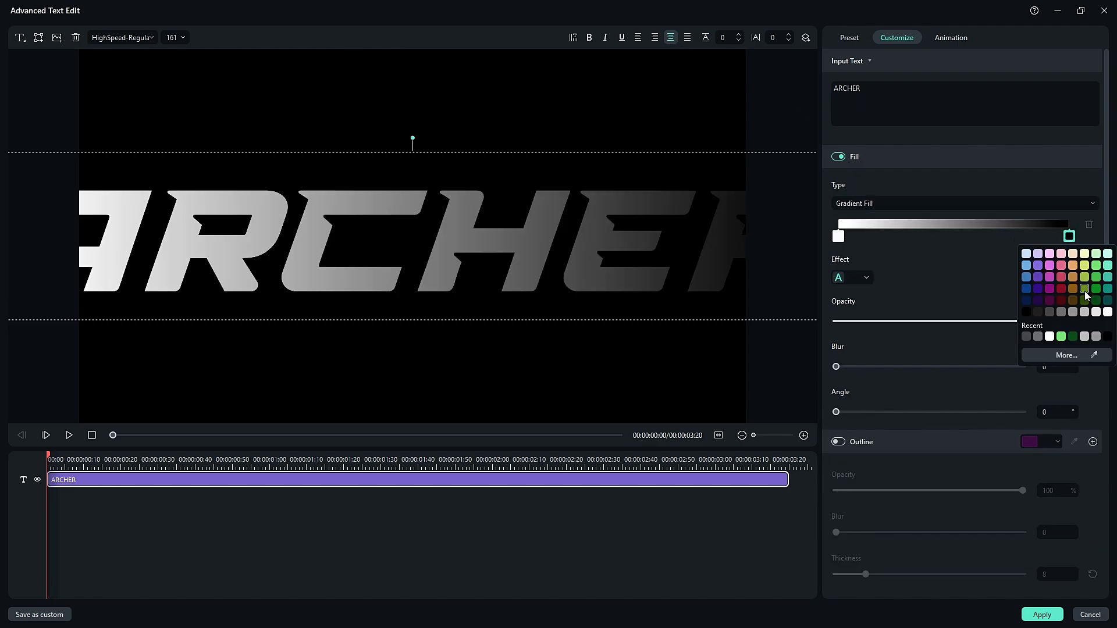
pyautogui.click(1084, 289)
pyautogui.click(838, 236)
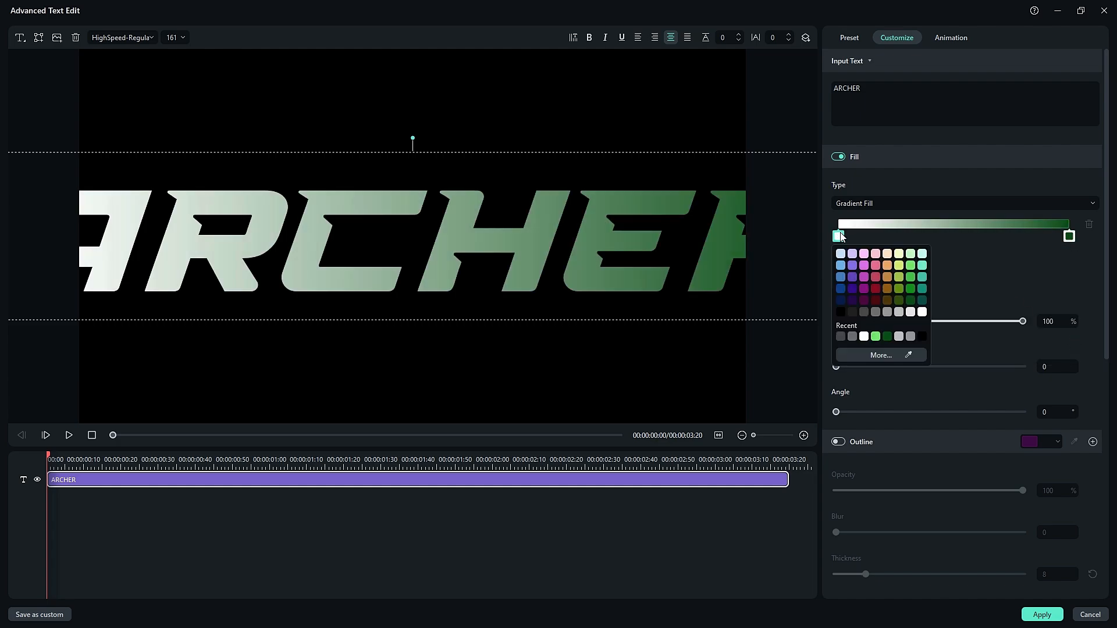
pyautogui.click(876, 337)
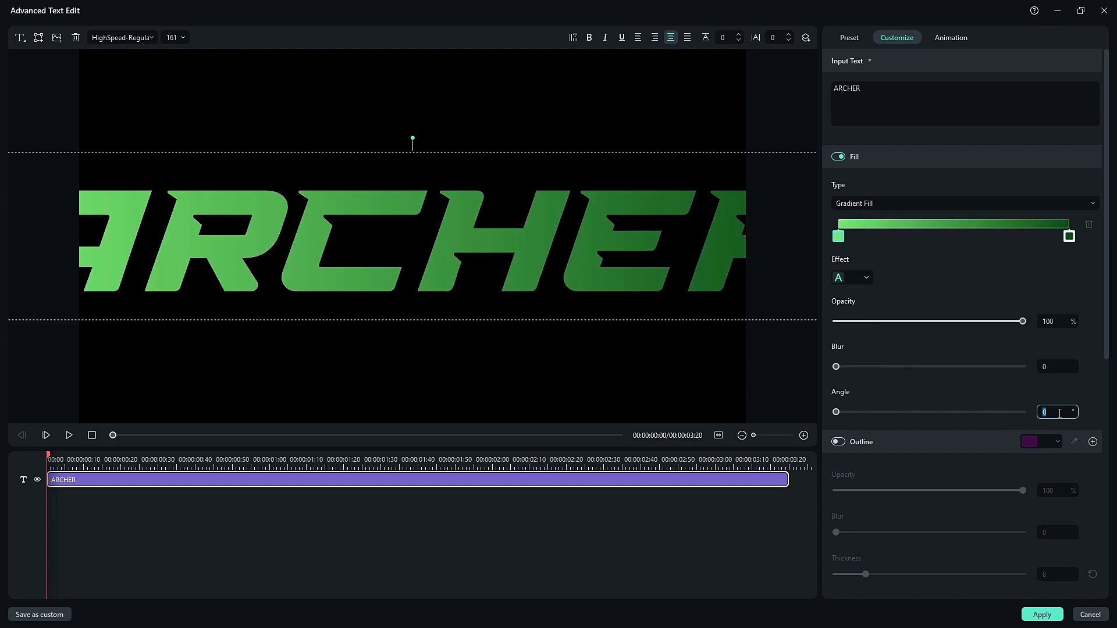
# - Set the gradient angle to 268°, shift the dark green stop to about two-thirds along the gradient, and apply the text edits
pyautogui.press('Return')
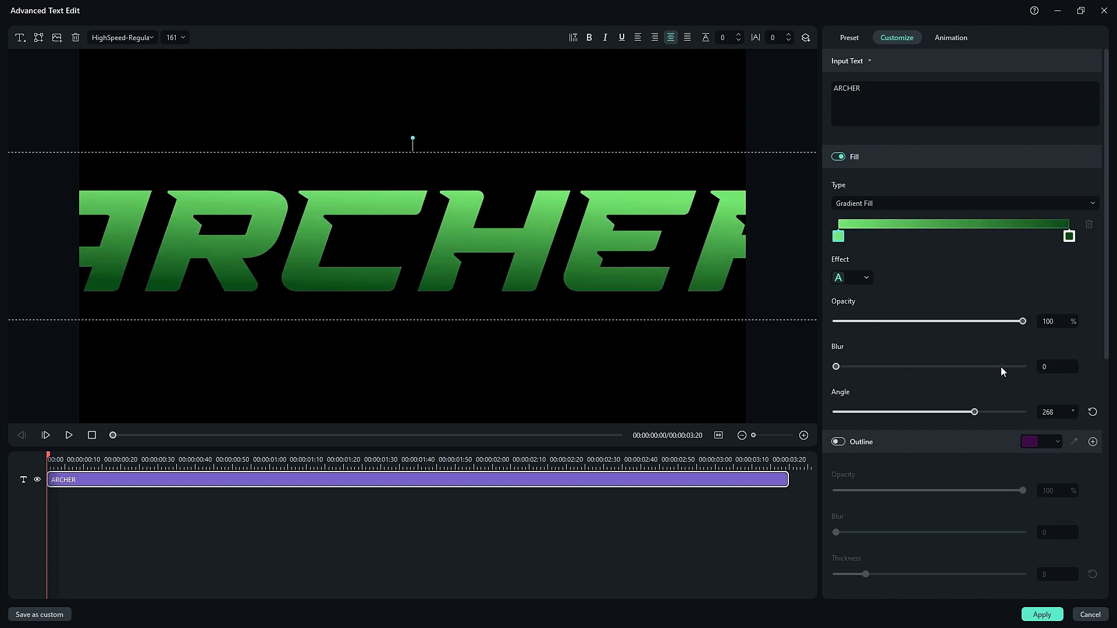
pyautogui.moveTo(1063, 237); pyautogui.dragTo(993, 236)
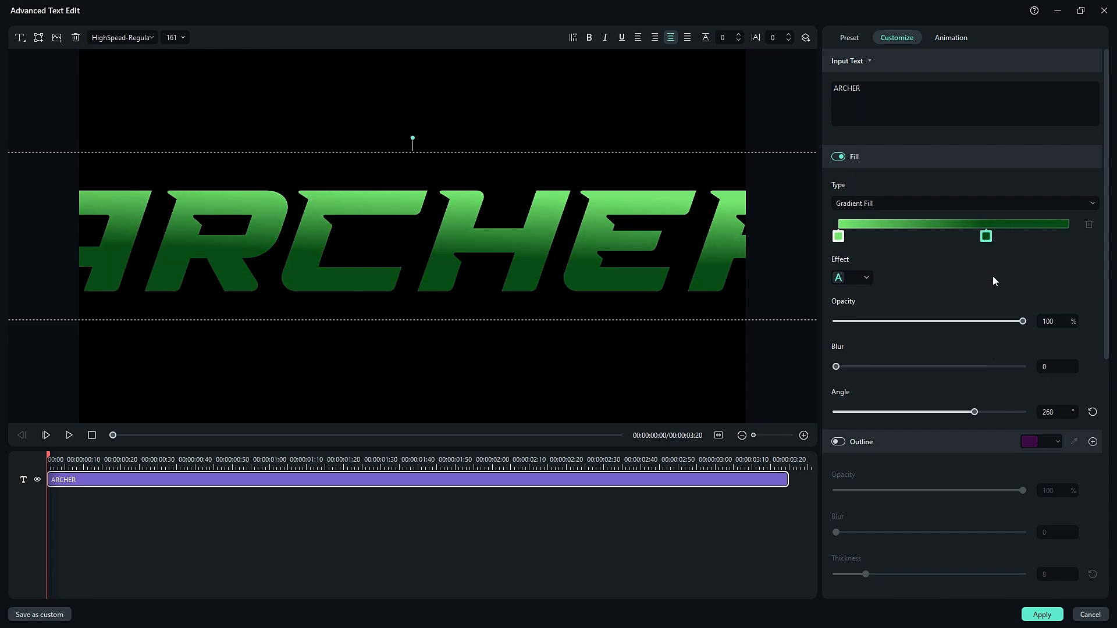
pyautogui.click(1042, 615)
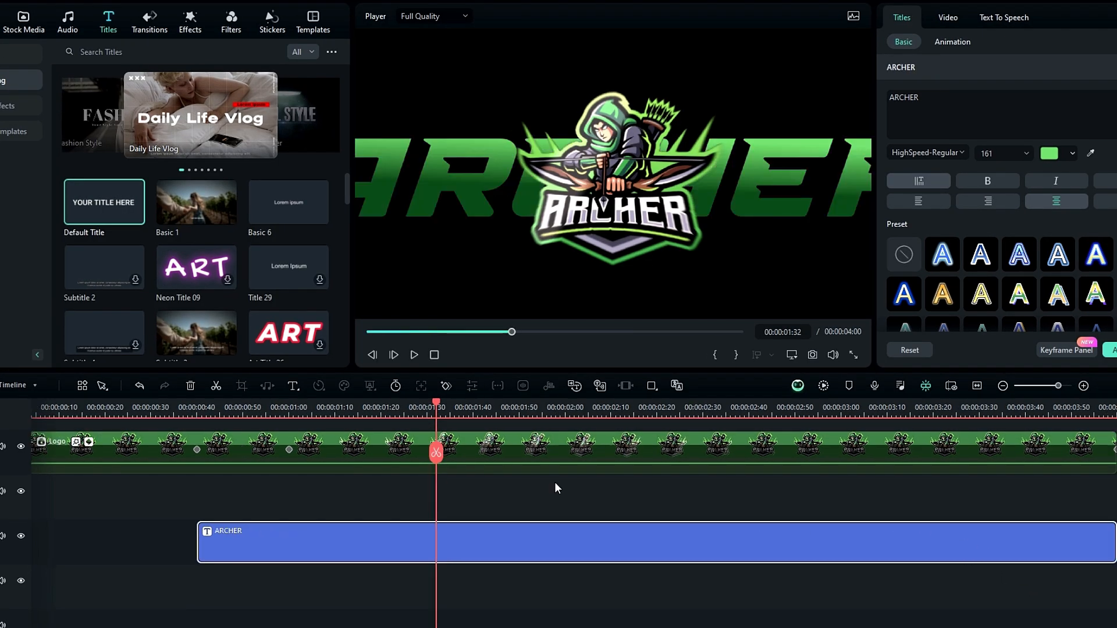
# - Rotate the ARCHER title to -10°
pyautogui.scroll(-8, 971, 258)
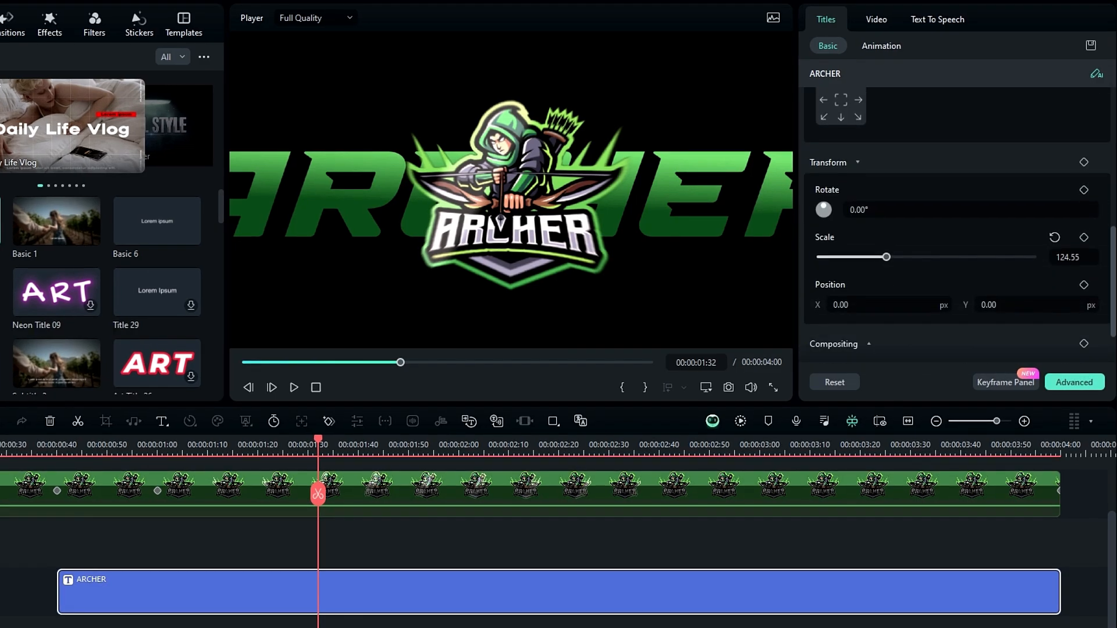
pyautogui.click(912, 211)
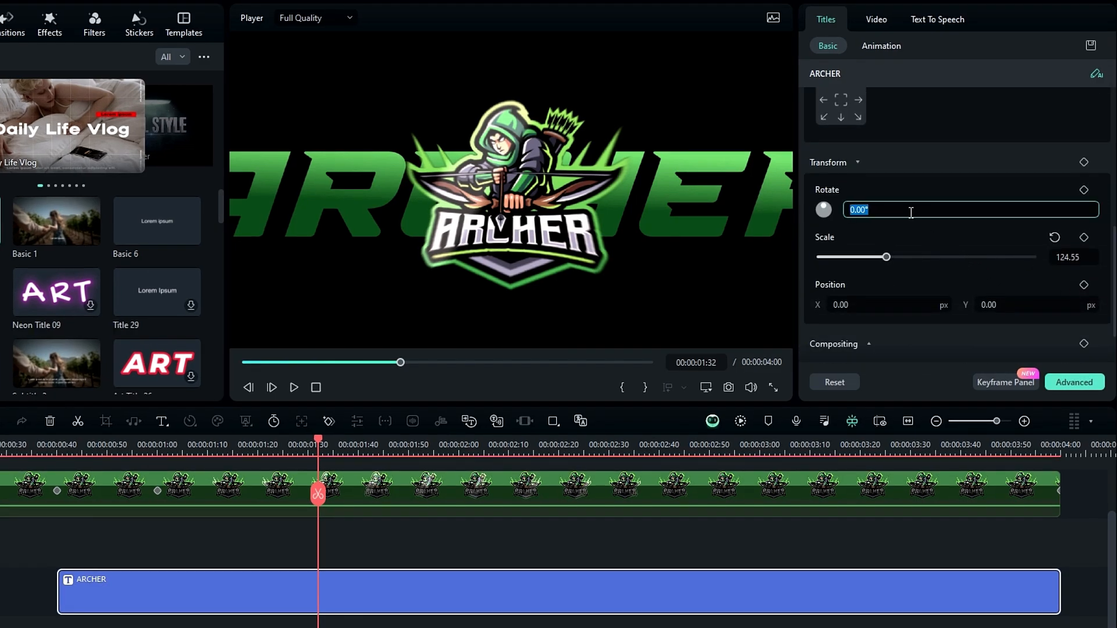
pyautogui.write('-10')
pyautogui.press('Return')
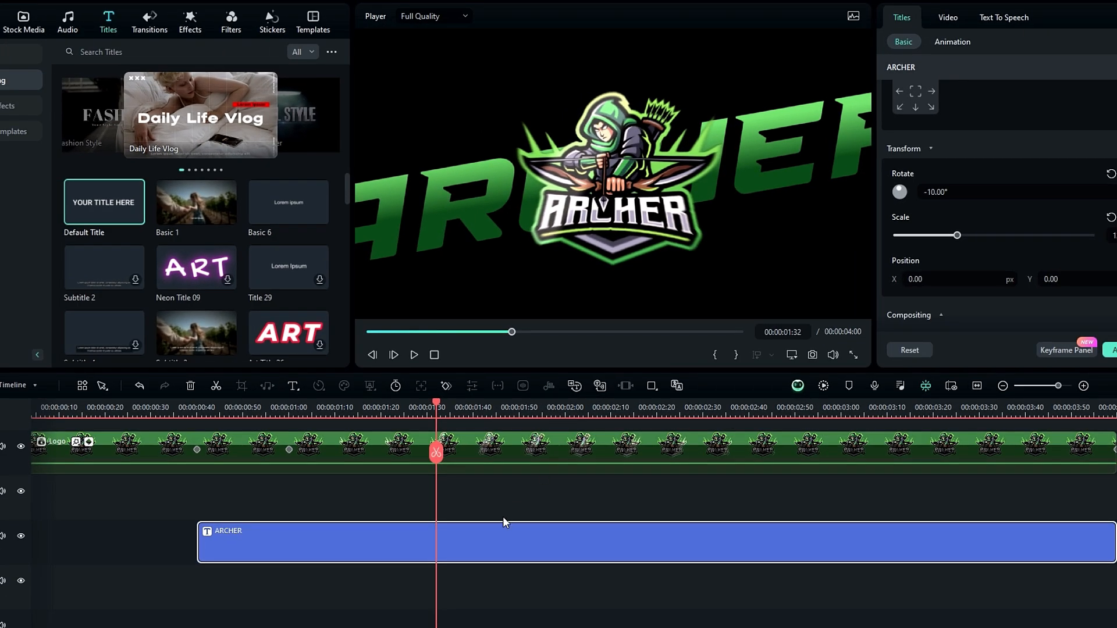
# - Duplicate the ARCHER title onto the Video 1 track at the same start time and open the copy in Advanced Text Edit
pyautogui.scroll(-2, 393, 561)
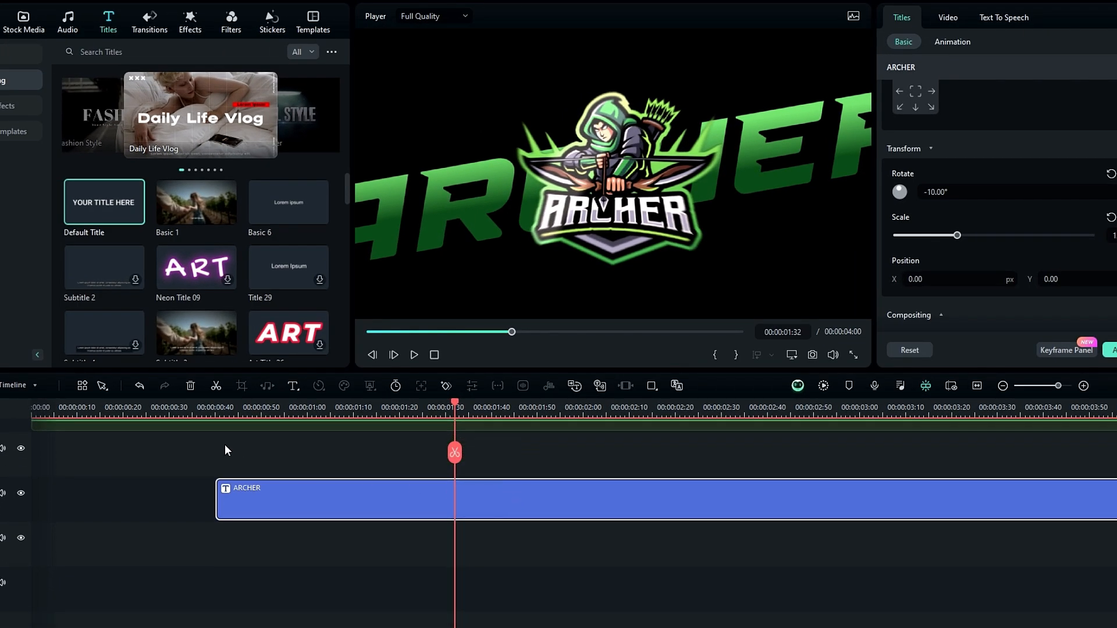
pyautogui.click(220, 407)
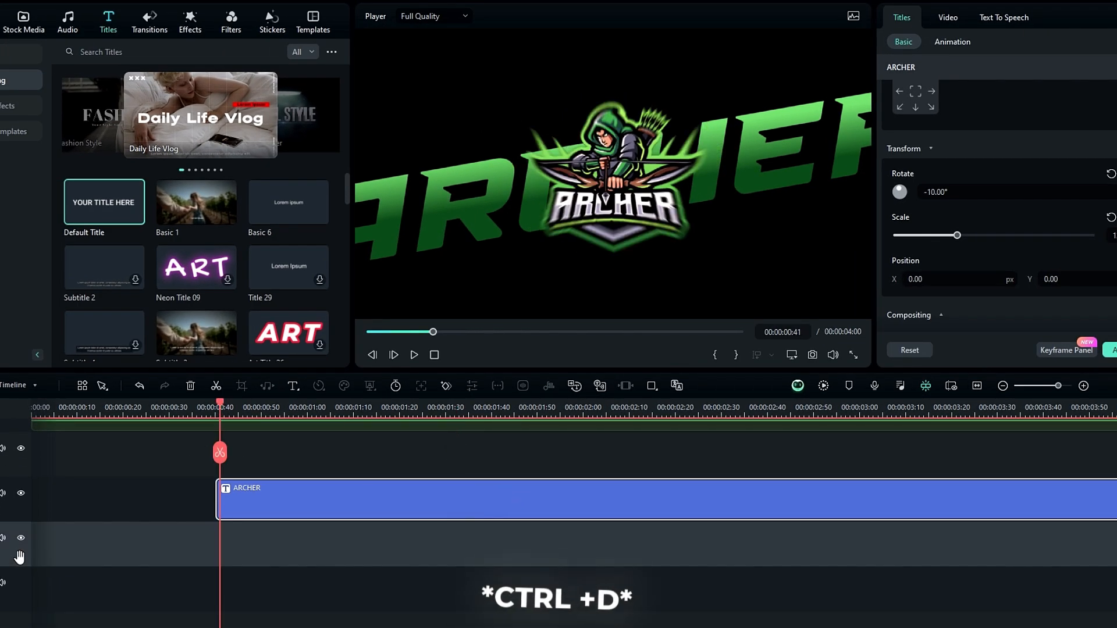
pyautogui.hotkey('ctrl', 'd')
pyautogui.click(401, 410)
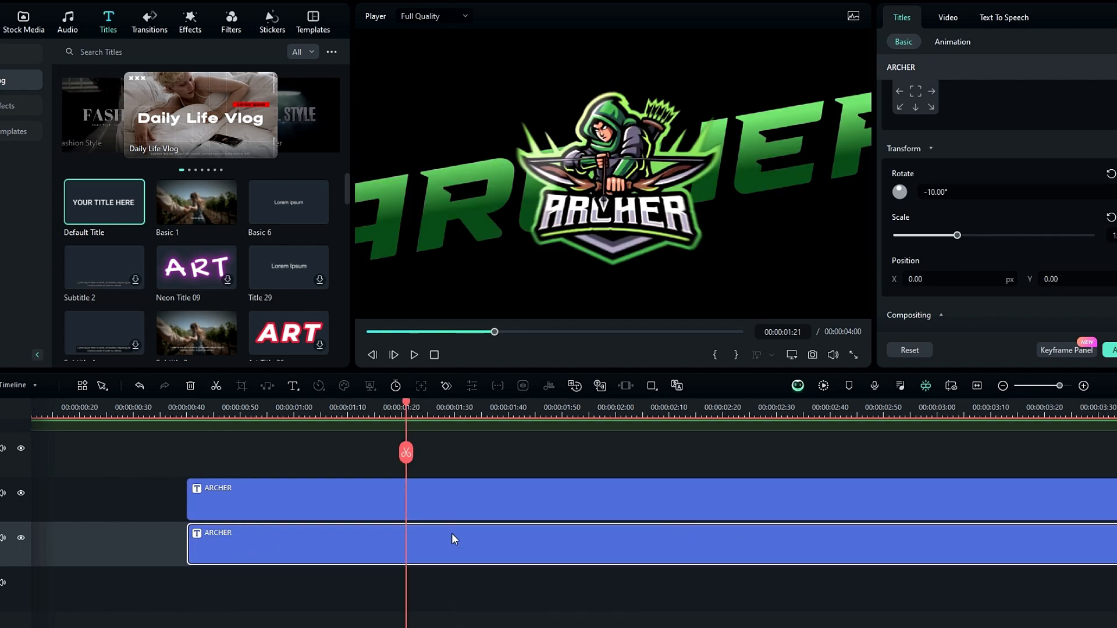
pyautogui.click(1053, 383)
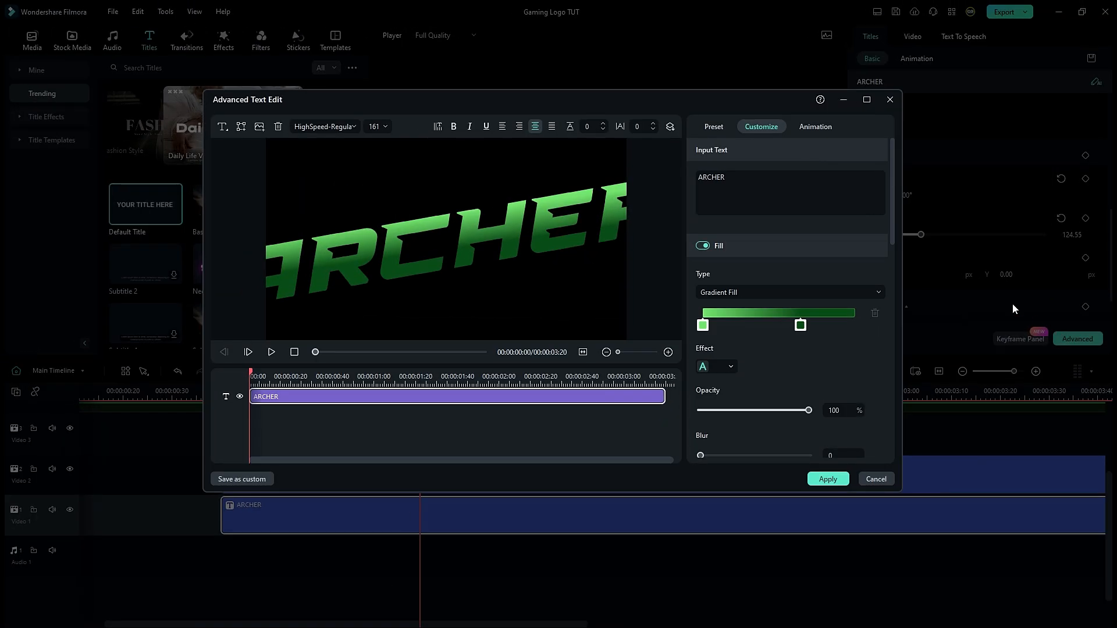
# - Change the duplicated title's text to GAMING
pyautogui.click(800, 106)
pyautogui.click(923, 116)
pyautogui.hotkey('ctrl', 'a')
pyautogui.write('GAMONG')
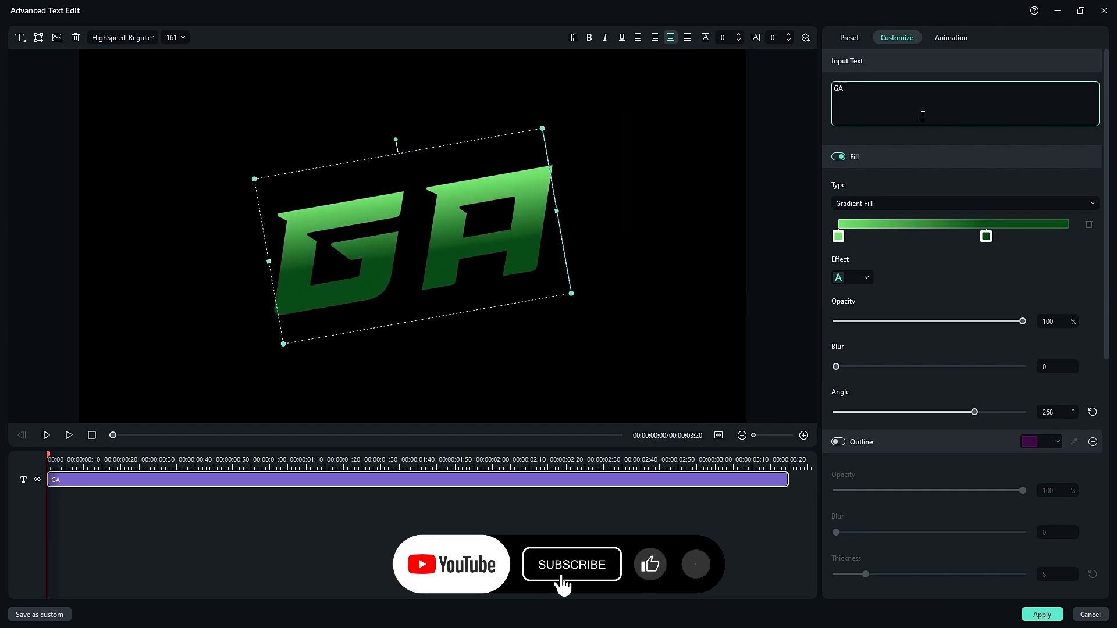
pyautogui.press('Left')
pyautogui.press('Left')
pyautogui.press('BackSpace')
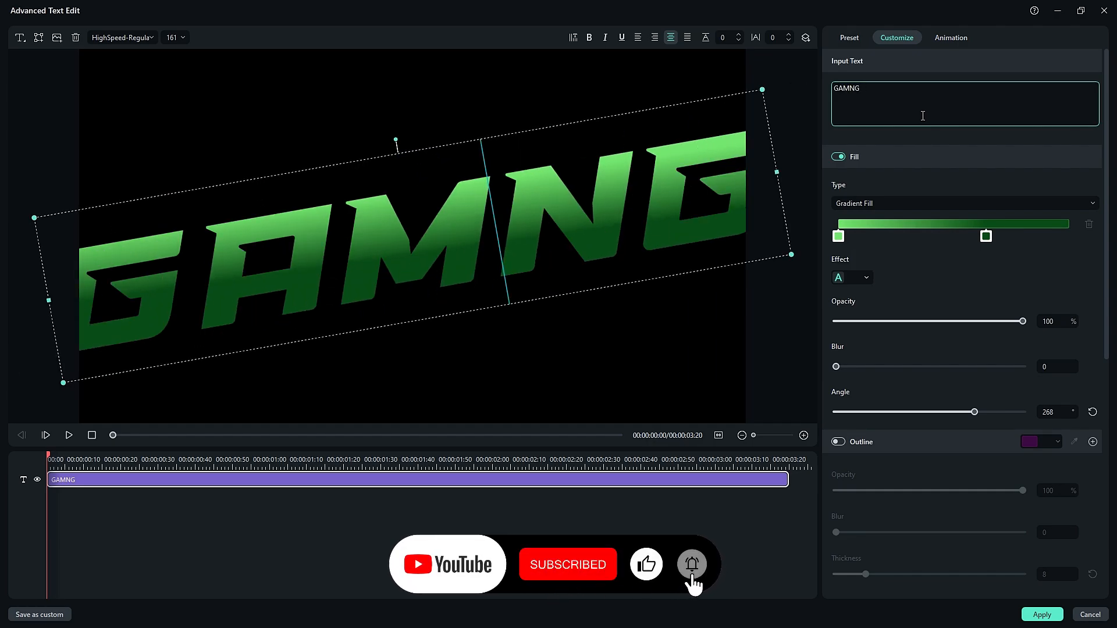
pyautogui.write('I')
# - Recolor the GAMING gradient from white to dark grey and apply the text edits
pyautogui.click(986, 236)
pyautogui.click(1012, 316)
pyautogui.click(838, 237)
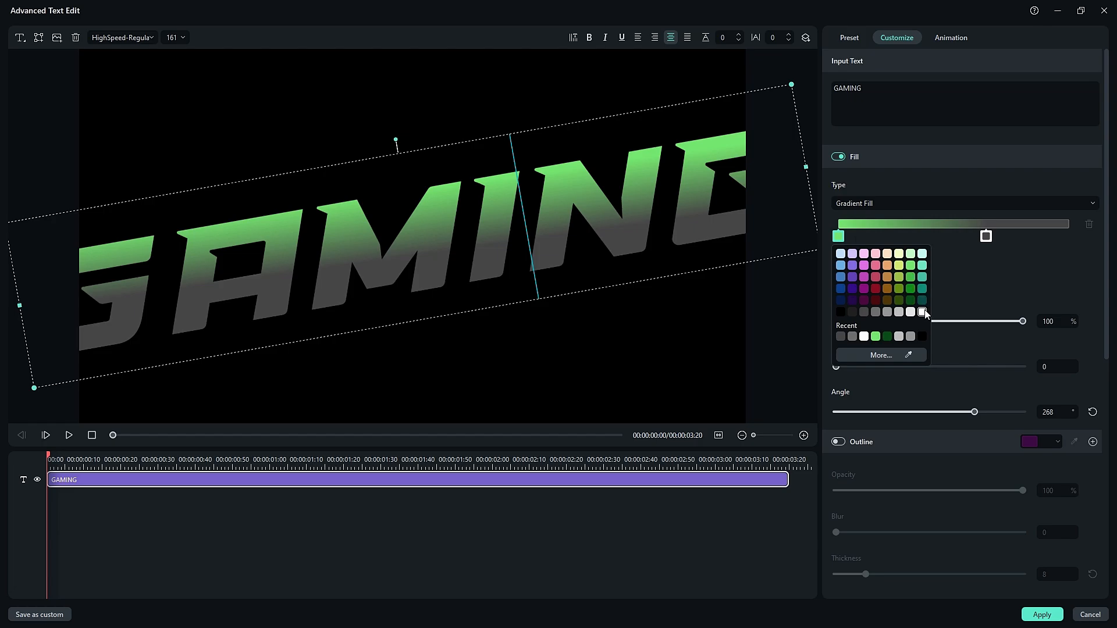
pyautogui.click(926, 314)
pyautogui.click(1042, 615)
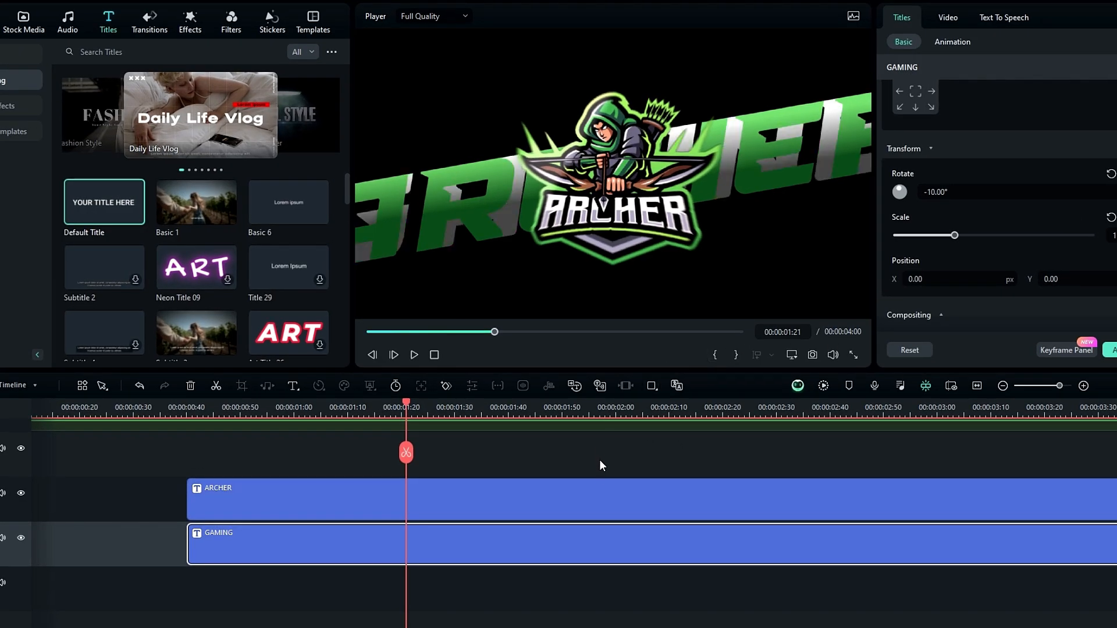
# - Set the ARCHER title's Y position to 151.61 px and lower the GAMING title so the two words stack behind the logo
pyautogui.click(592, 495)
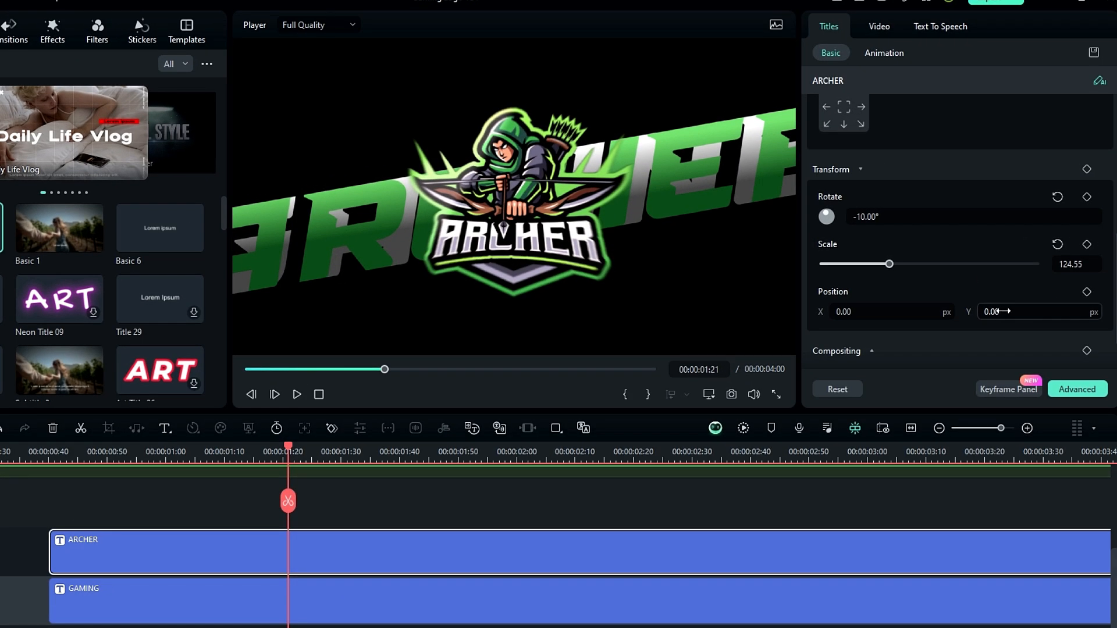
pyautogui.moveTo(997, 312); pyautogui.dragTo(1042, 311)
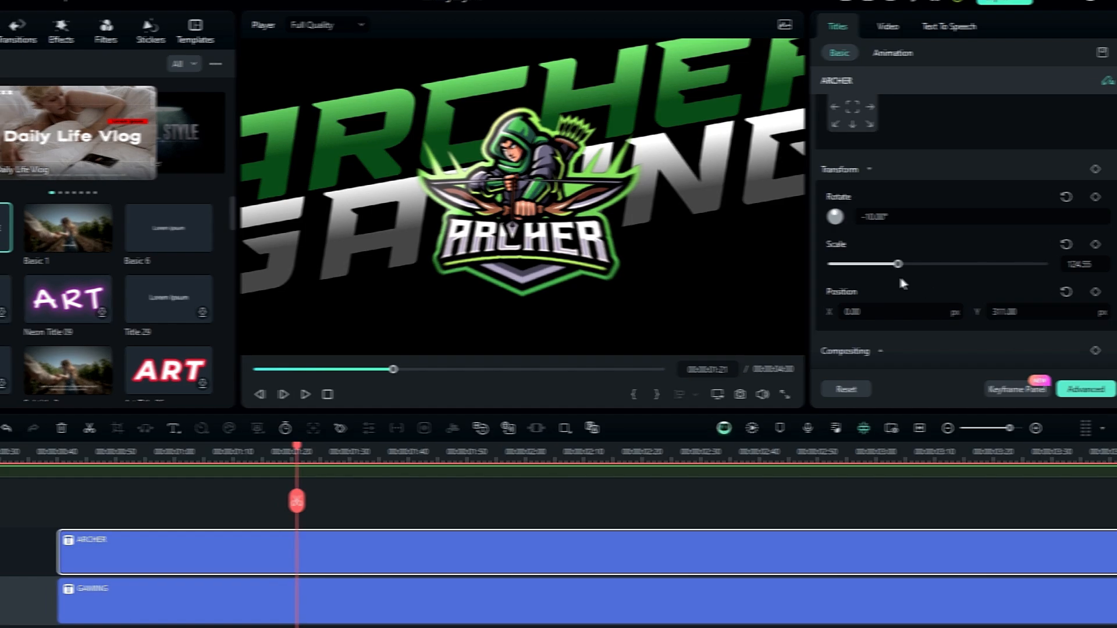
pyautogui.moveTo(762, 310); pyautogui.dragTo(779, 102)
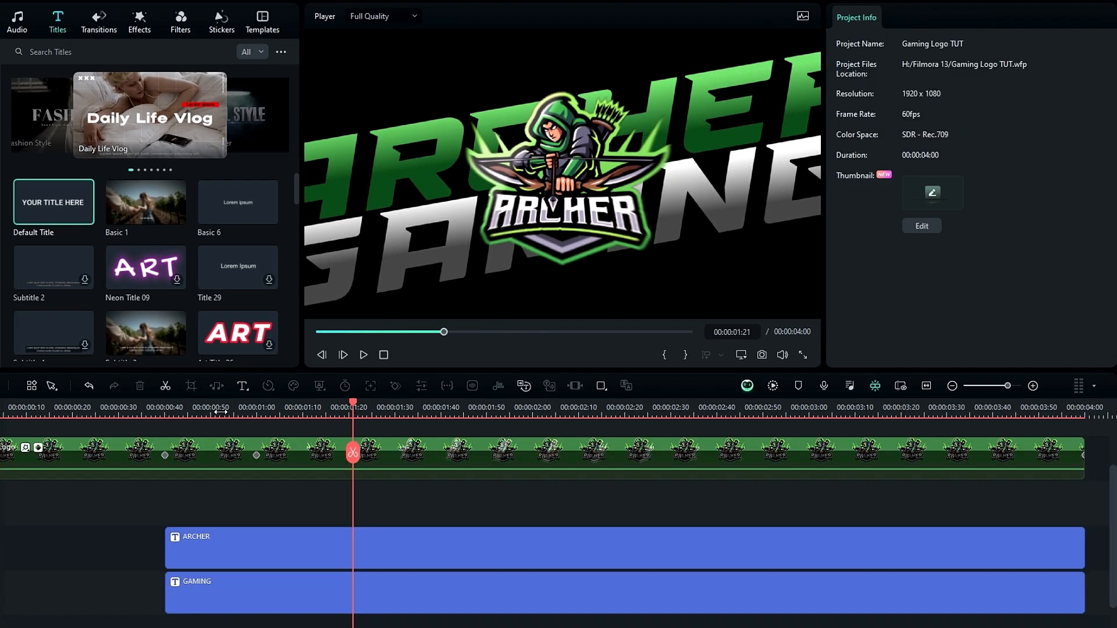
# - Give the ARCHER title the Left Dir entrance animation
pyautogui.moveTo(174, 454); pyautogui.dragTo(362, 462)
pyautogui.moveTo(380, 417); pyautogui.dragTo(399, 438)
pyautogui.click(357, 545)
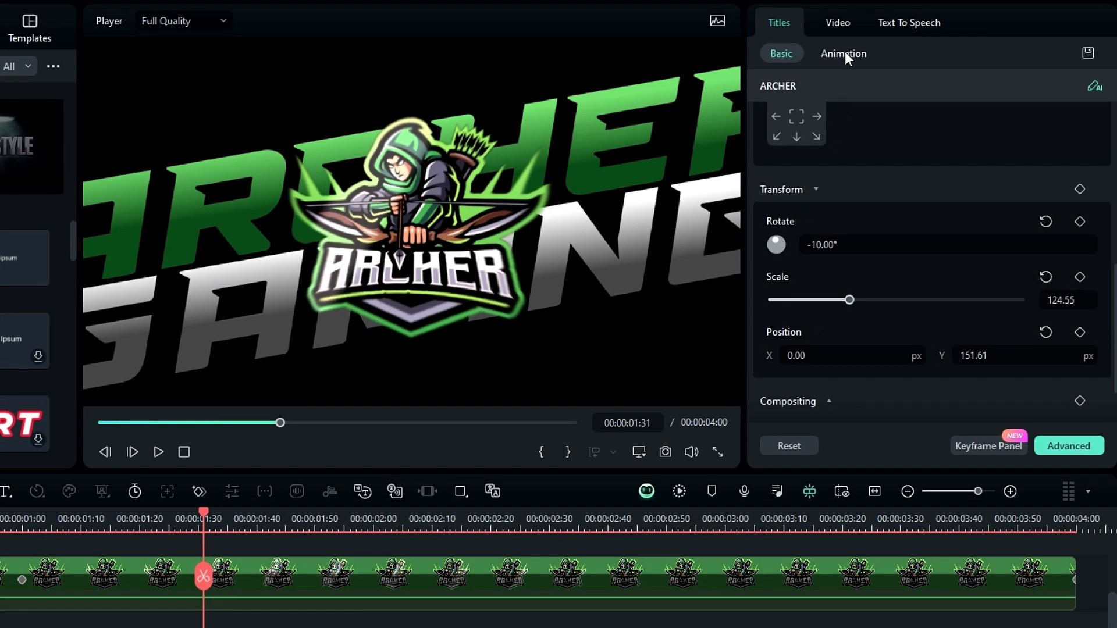
pyautogui.click(844, 54)
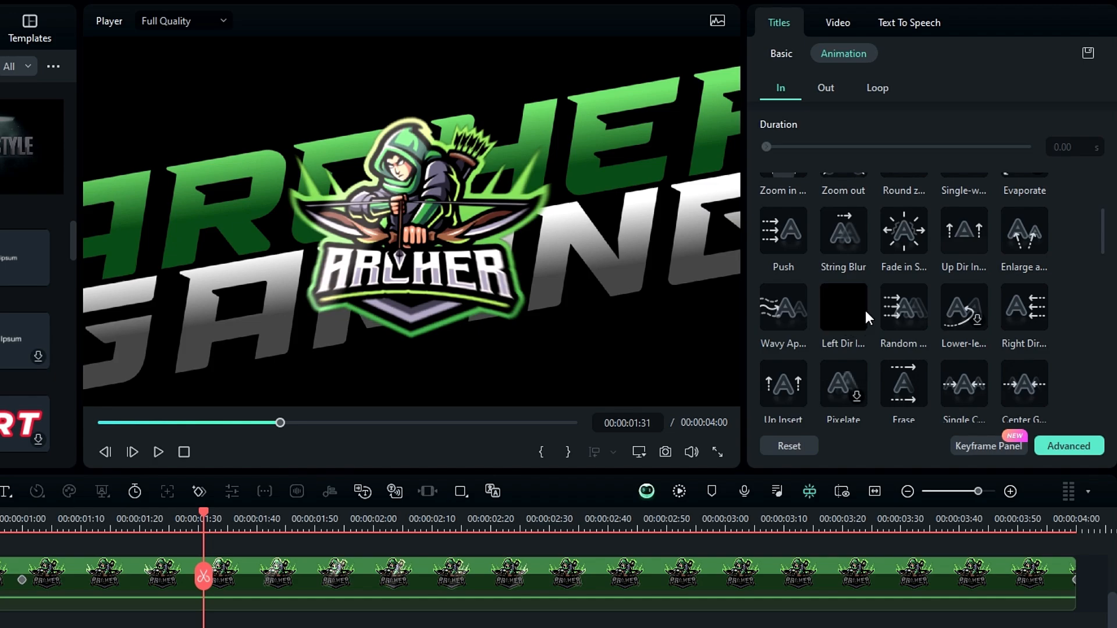
pyautogui.click(844, 306)
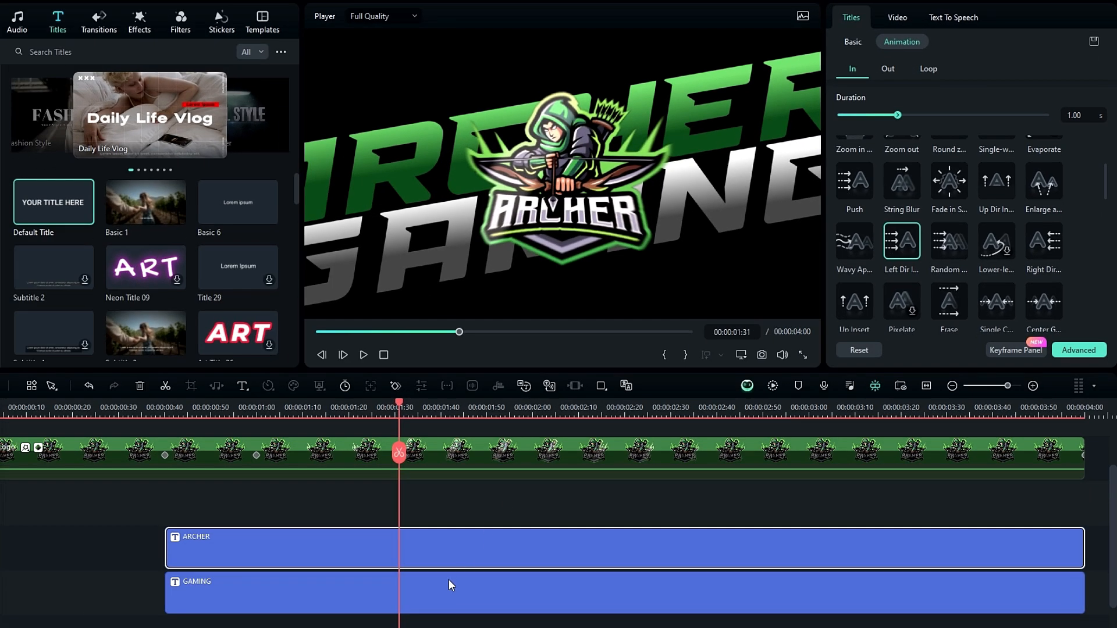
# - Give the GAMING title the Right Dir entrance animation
pyautogui.click(449, 589)
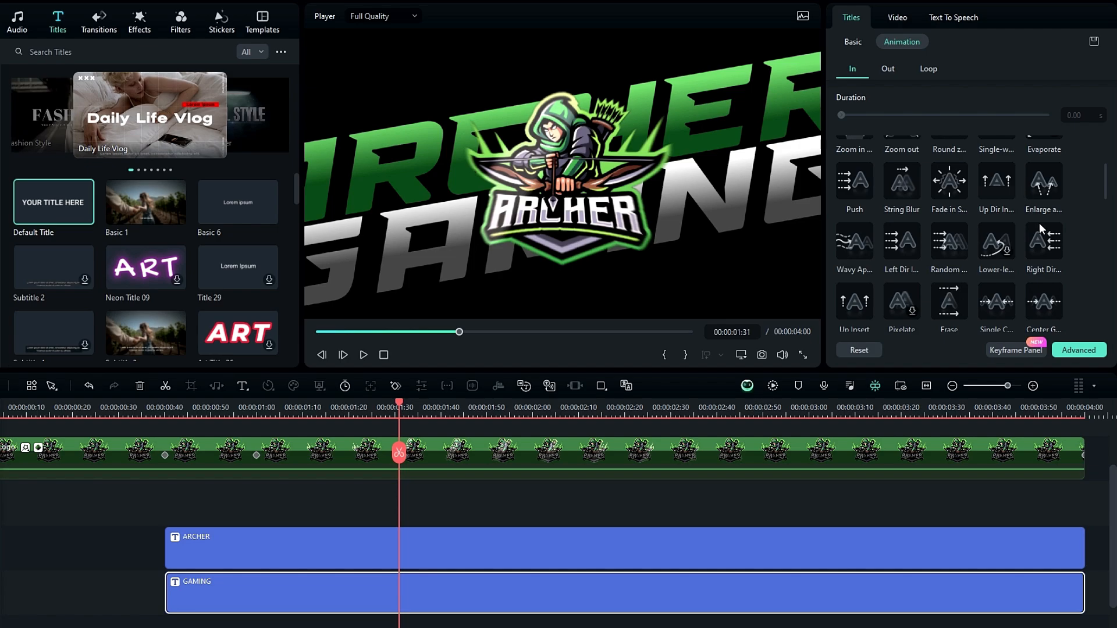
pyautogui.click(1045, 235)
pyautogui.press('Return')
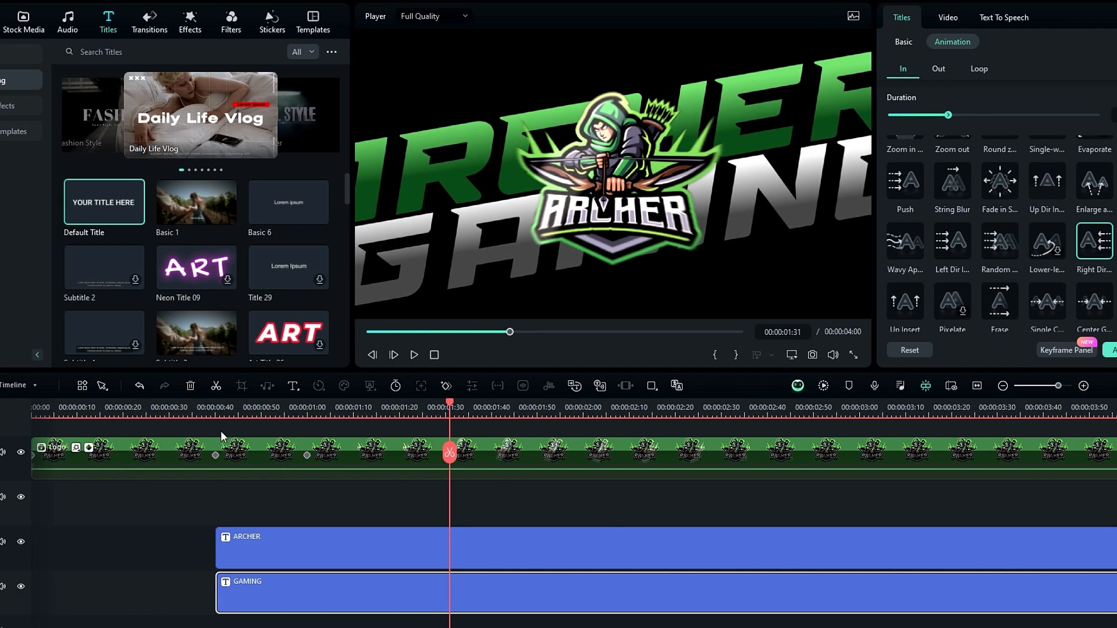
# - Play back the sequence to check both titles' entrance animations
pyautogui.moveTo(161, 409); pyautogui.dragTo(115, 409)
pyautogui.press('space')
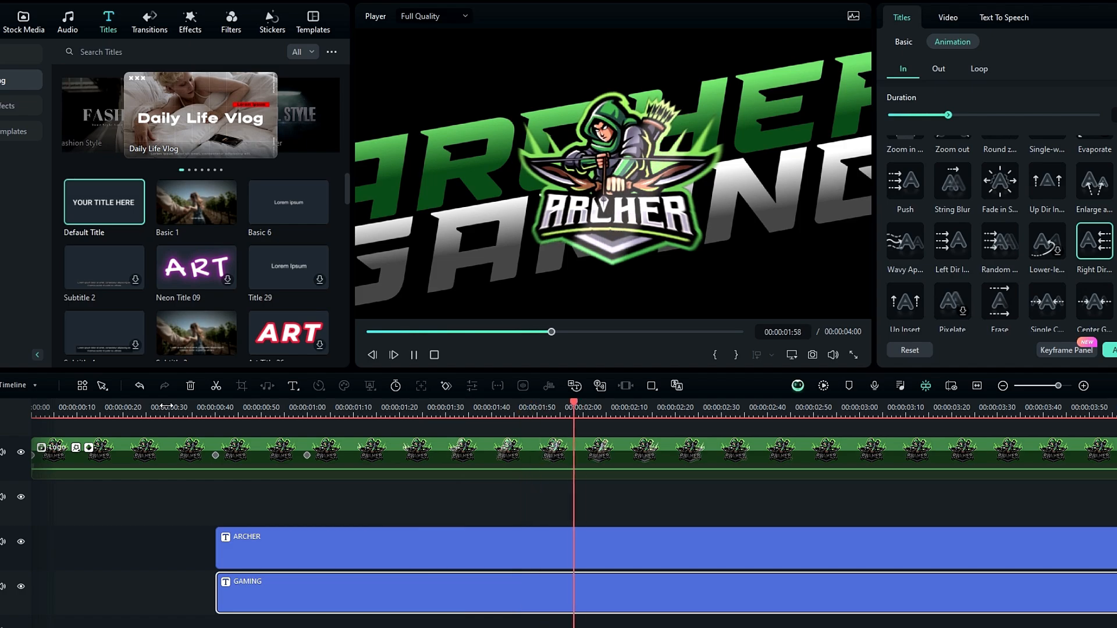
pyautogui.click(166, 408)
pyautogui.click(166, 407)
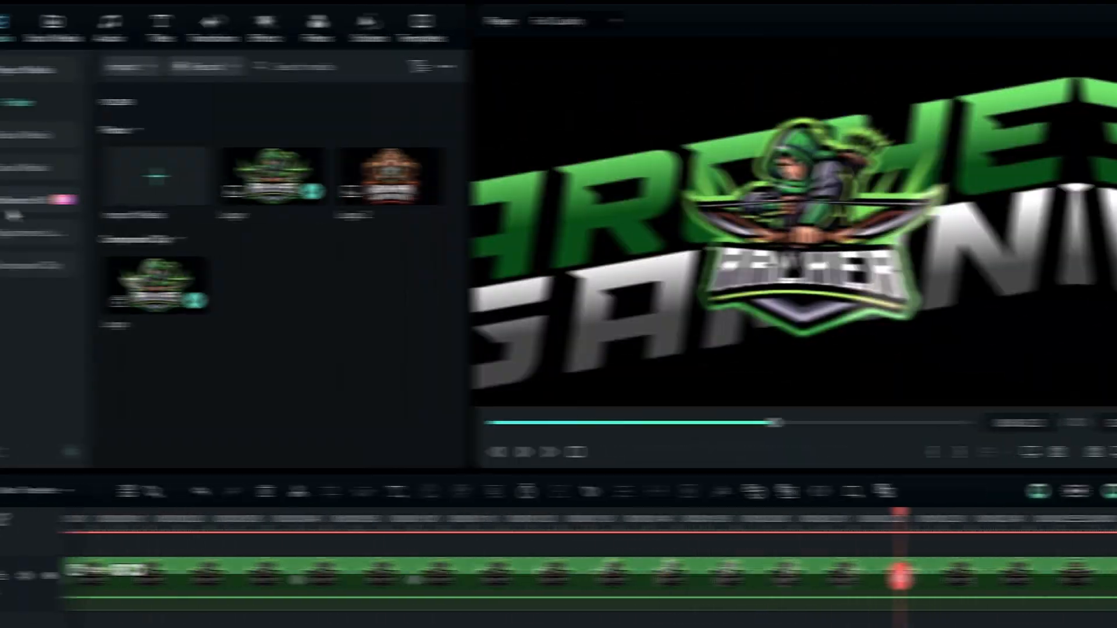
# - Place an Adjustment Layer on the Video 3 track above the titles, aligned to their start, and apply the Direction Blur effect to it
pyautogui.click(17, 234)
pyautogui.moveTo(135, 151); pyautogui.dragTo(289, 438)
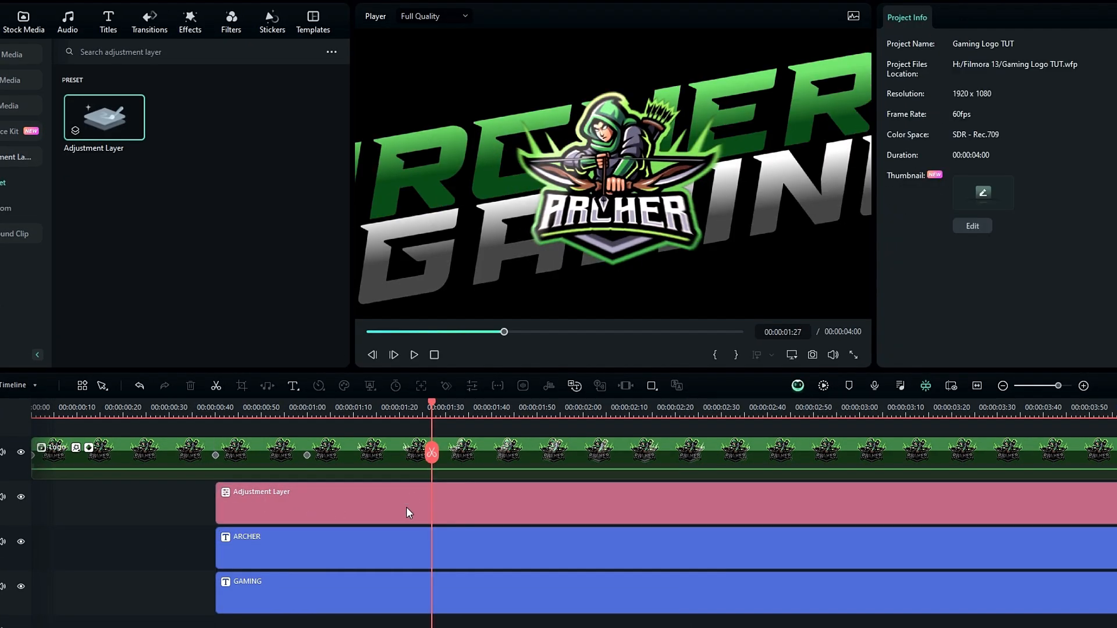
pyautogui.click(406, 512)
pyautogui.click(190, 22)
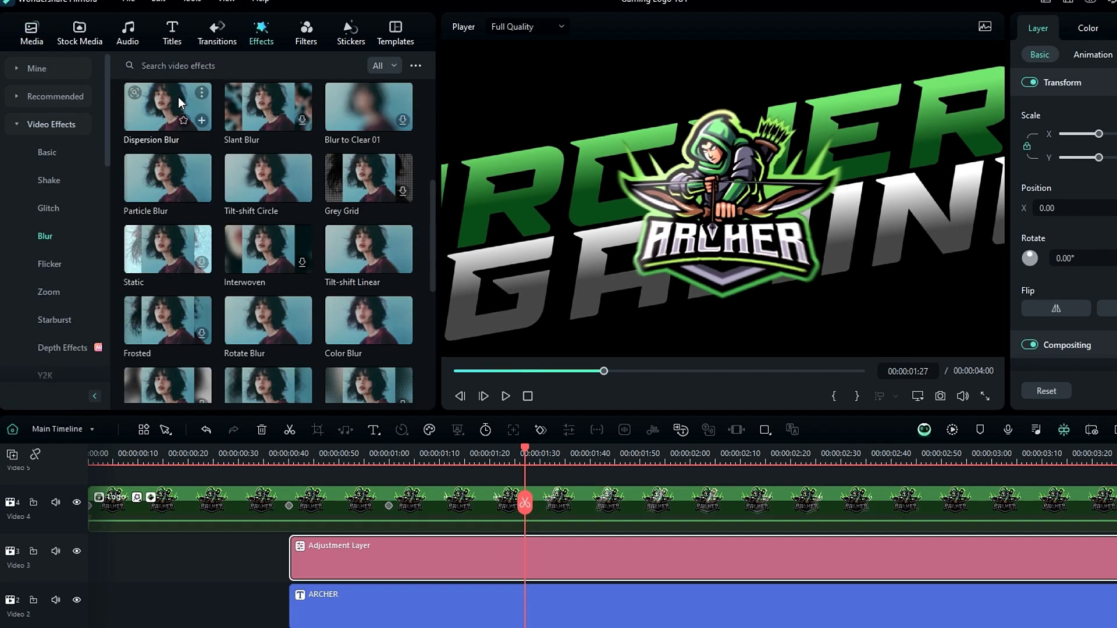
pyautogui.click(58, 237)
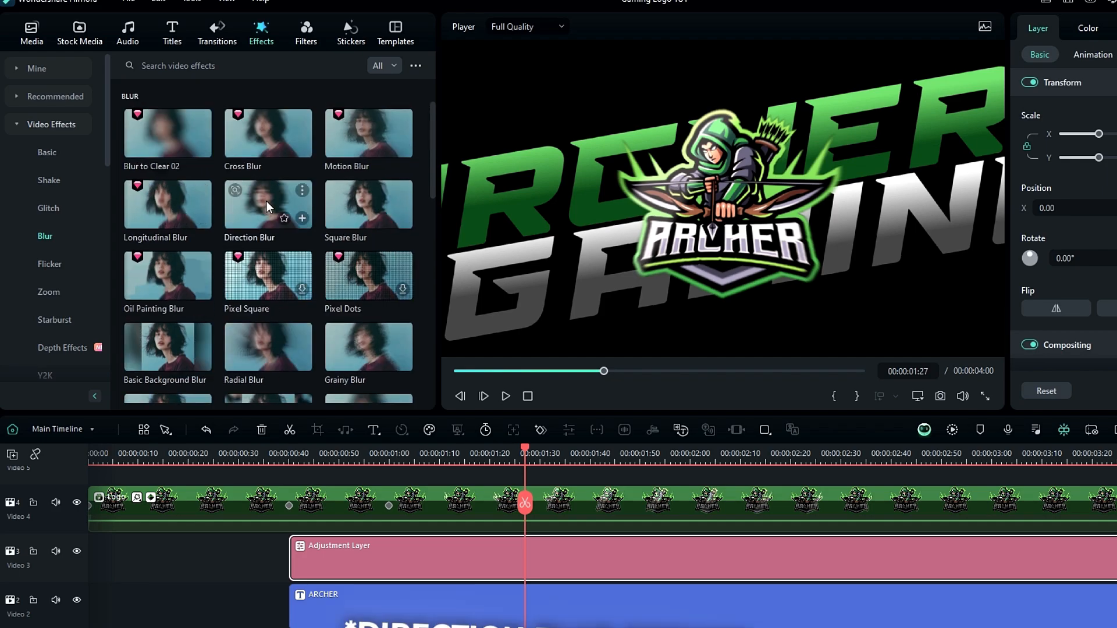
pyautogui.moveTo(263, 214); pyautogui.dragTo(416, 558)
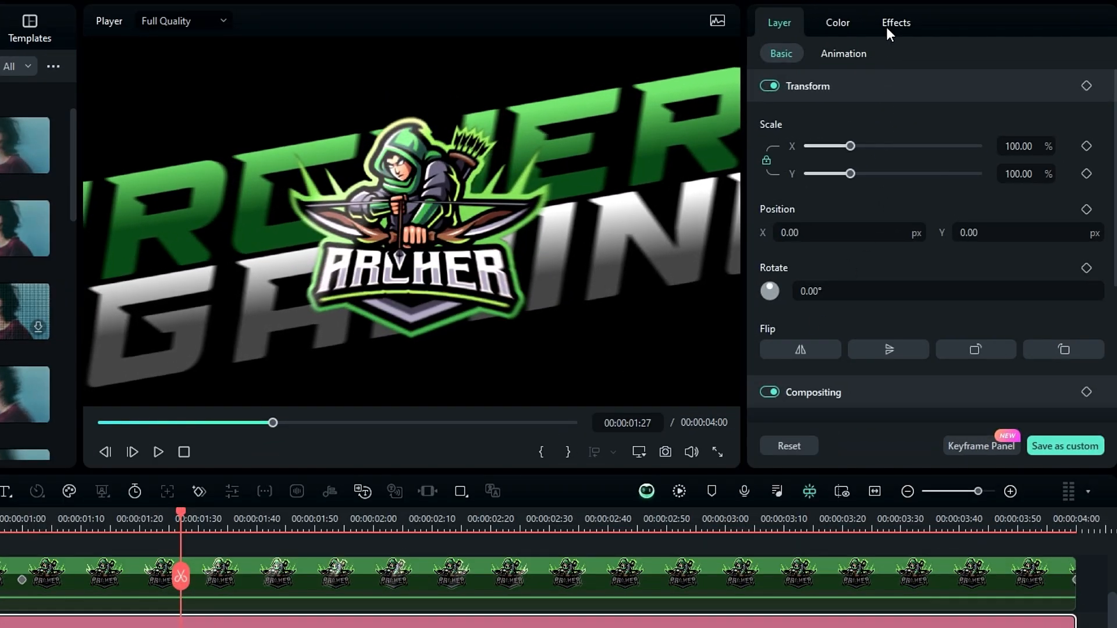
# - Set the Direction Blur's direction to 345° and its blur length to 30
pyautogui.click(994, 18)
pyautogui.click(985, 154)
pyautogui.press('Return')
pyautogui.moveTo(853, 207); pyautogui.dragTo(1056, 223)
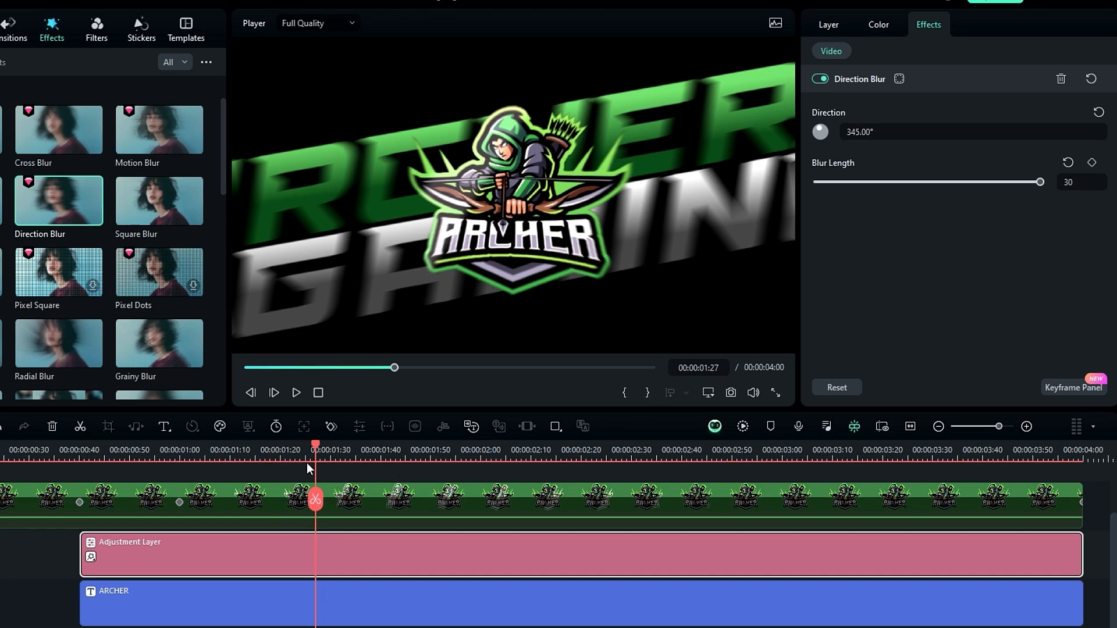
# - Keyframe the blur length at 00:00:01:25 and reduce it to its minimum at 00:00:01:35
pyautogui.moveTo(170, 533); pyautogui.dragTo(123, 538)
pyautogui.moveTo(266, 466); pyautogui.dragTo(305, 473)
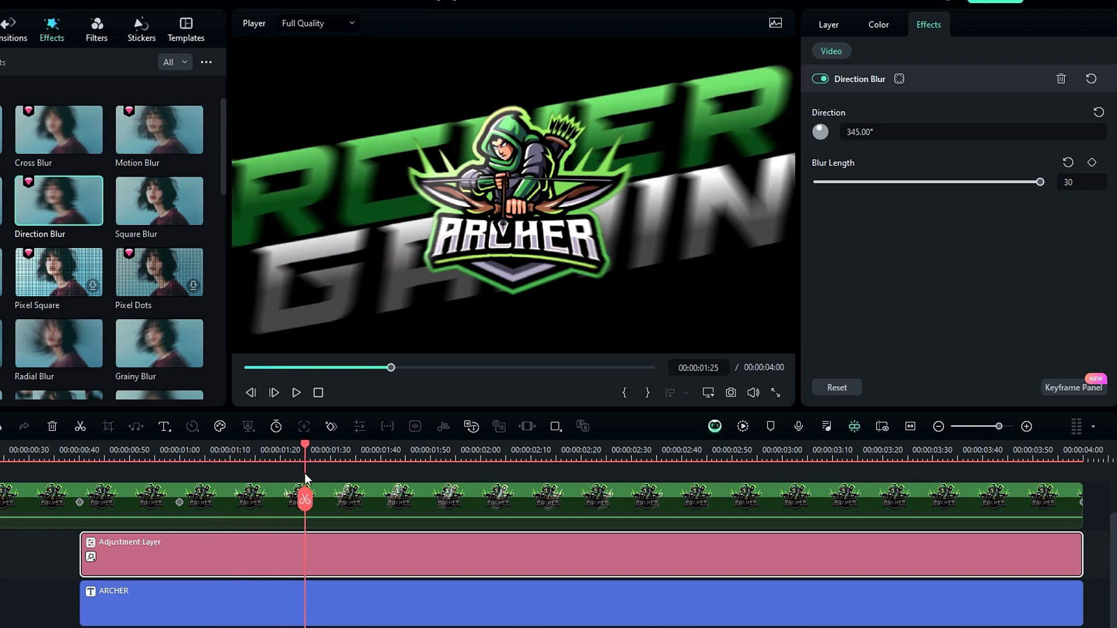
pyautogui.click(1092, 164)
pyautogui.moveTo(405, 457); pyautogui.dragTo(358, 466)
pyautogui.moveTo(918, 190); pyautogui.dragTo(803, 190)
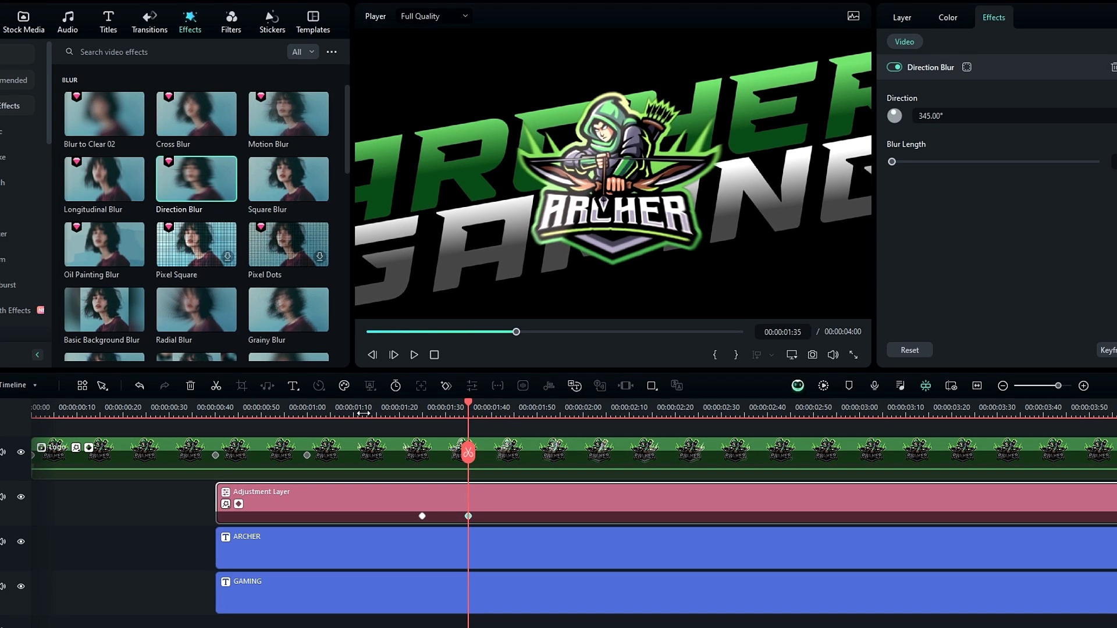
# - Play back the title entrances to check the animated directional blur
pyautogui.click(232, 410)
pyautogui.press('space')
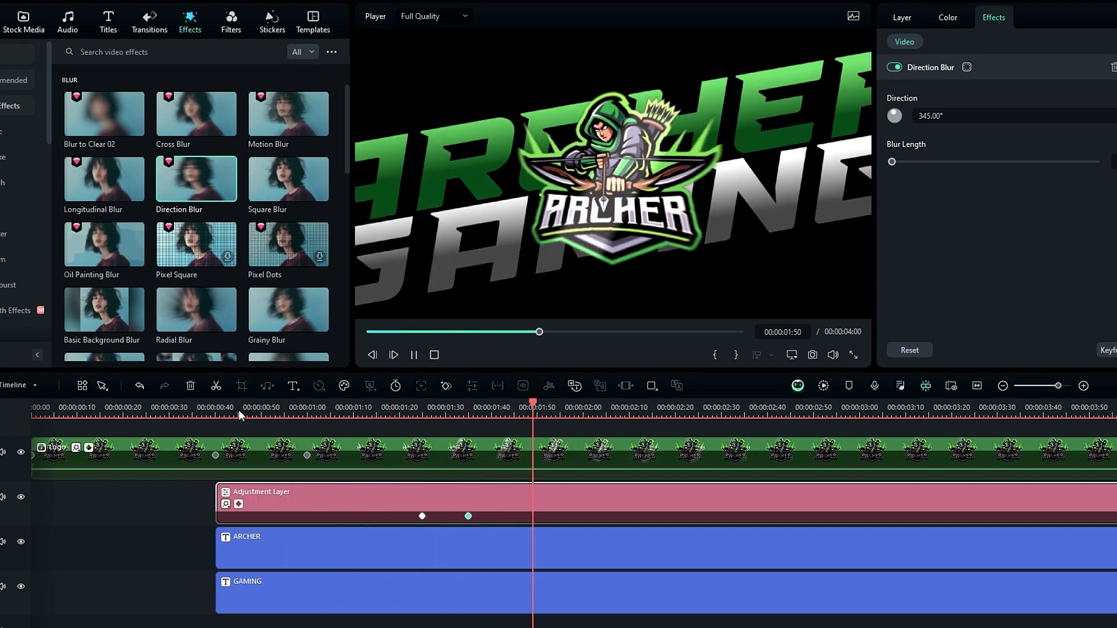
pyautogui.click(239, 409)
pyautogui.click(239, 410)
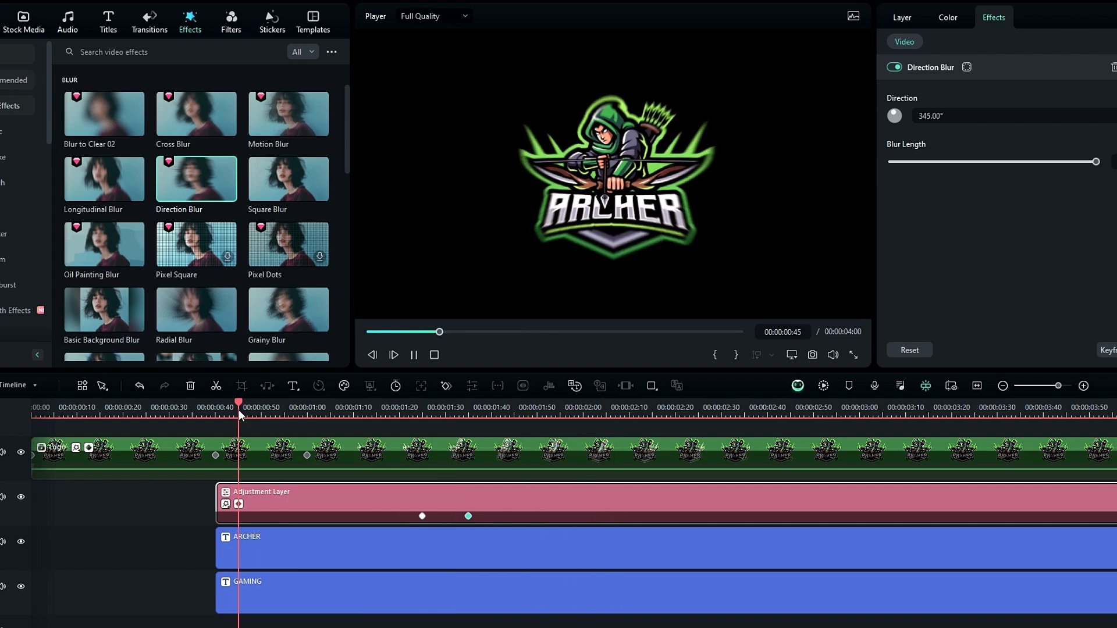
pyautogui.press('space')
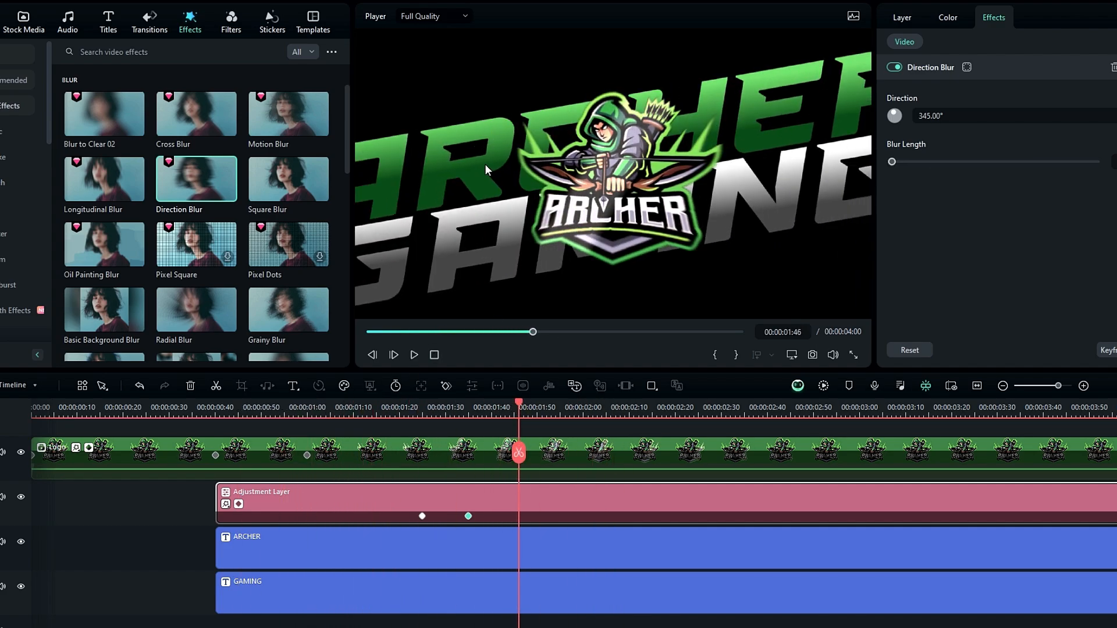
# - Add the Color Blur effect to the adjustment layer above the titles
pyautogui.scroll(-10, 308, 173)
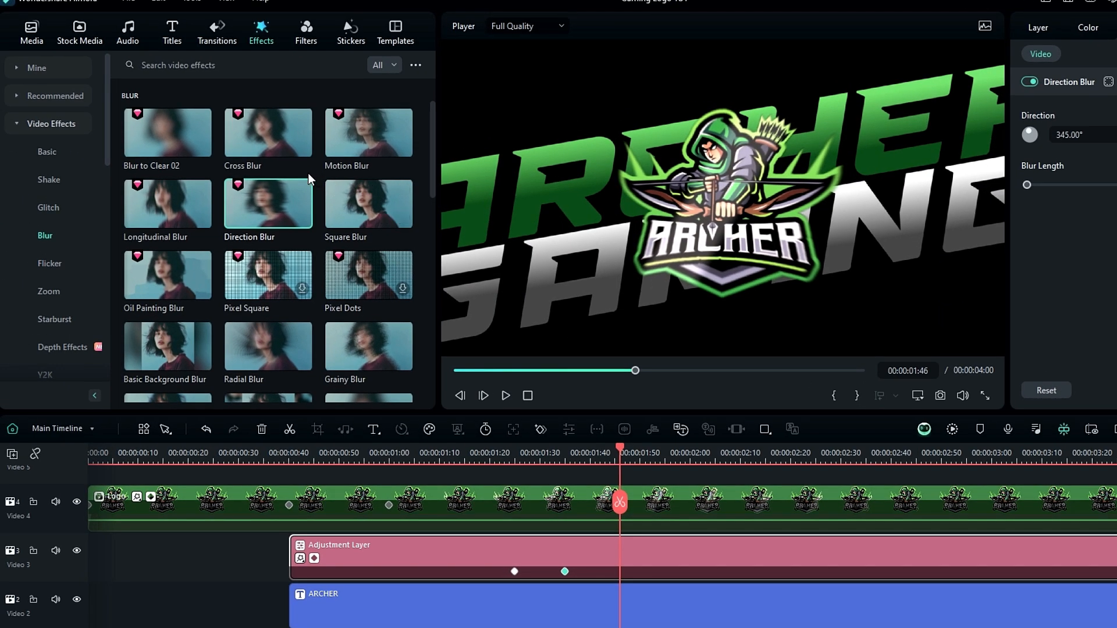
pyautogui.scroll(-1, 316, 190)
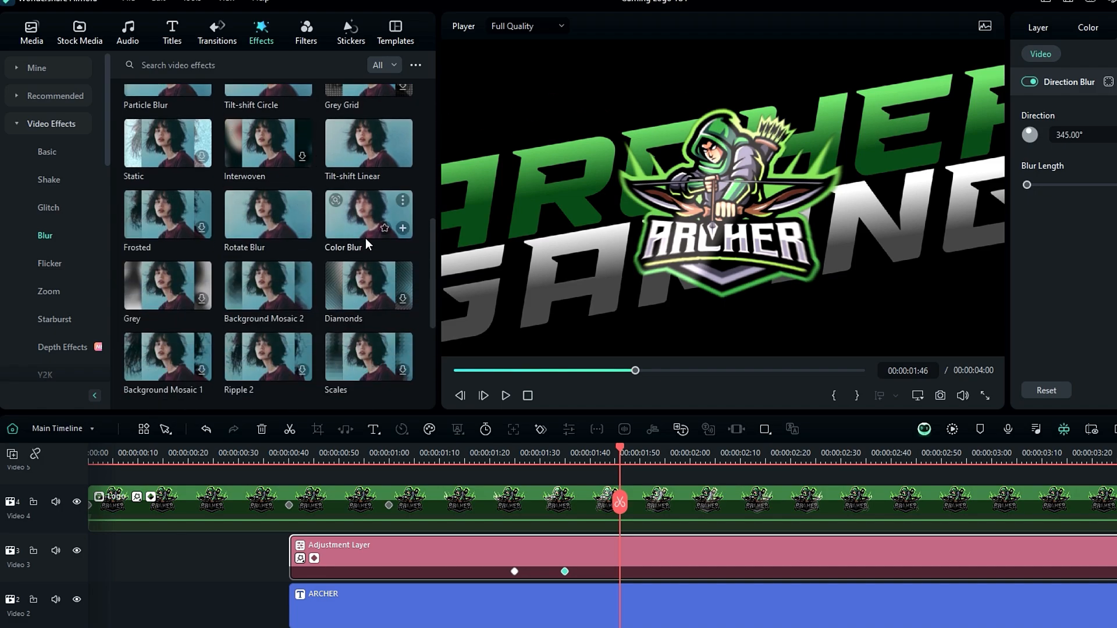
pyautogui.moveTo(368, 223); pyautogui.dragTo(428, 543)
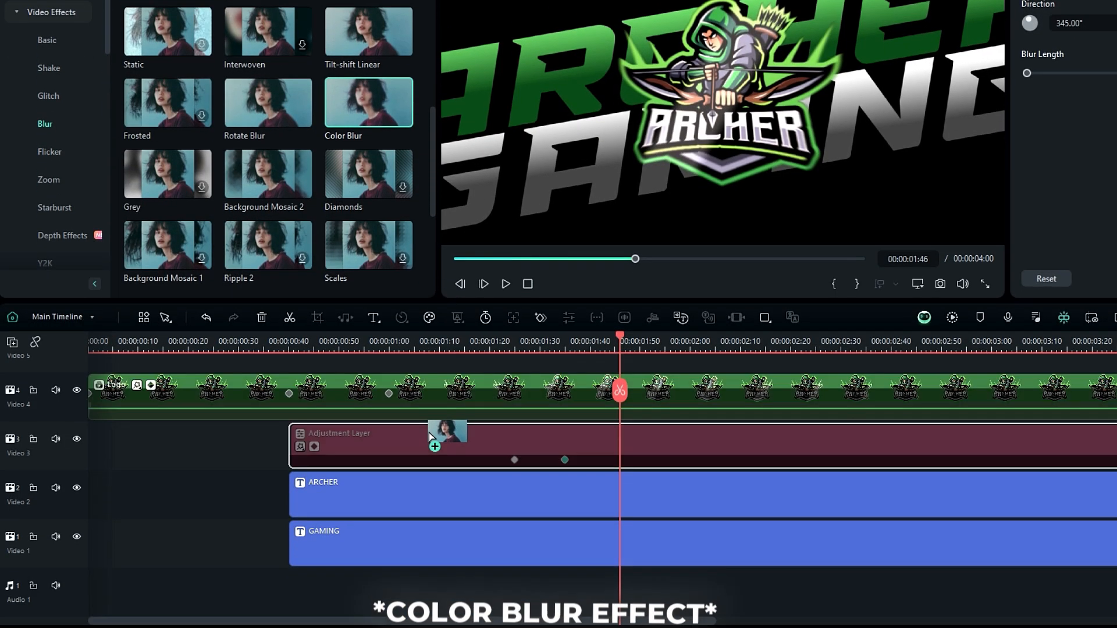
pyautogui.moveTo(425, 441); pyautogui.dragTo(426, 442)
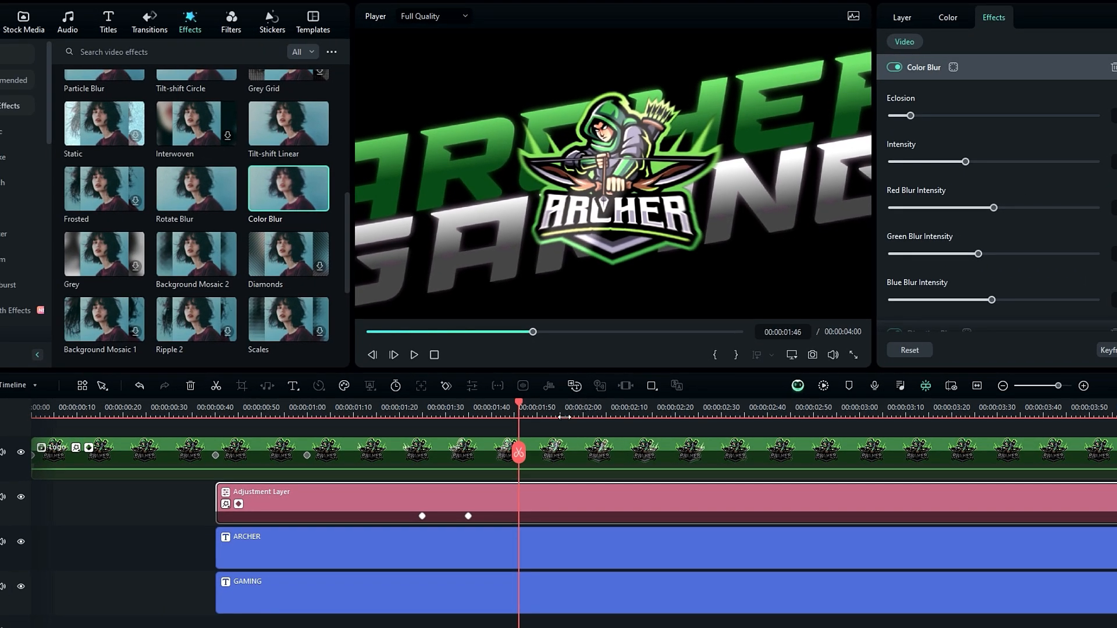
# - Play the complete logo and title animation from the start
pyautogui.moveTo(519, 405); pyautogui.dragTo(133, 447)
pyautogui.moveTo(133, 447); pyautogui.dragTo(31, 453)
pyautogui.press('space')
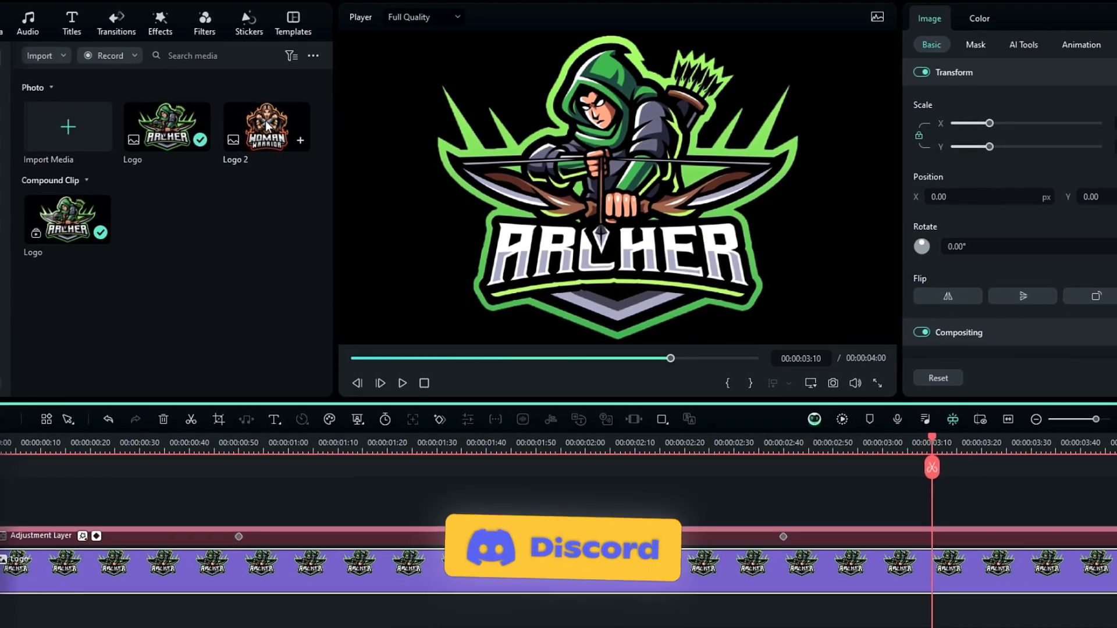
# - Replace the Archer image inside the Logo compound clip with Logo 2 and play the main timeline from the start
pyautogui.moveTo(307, 548); pyautogui.dragTo(149, 557)
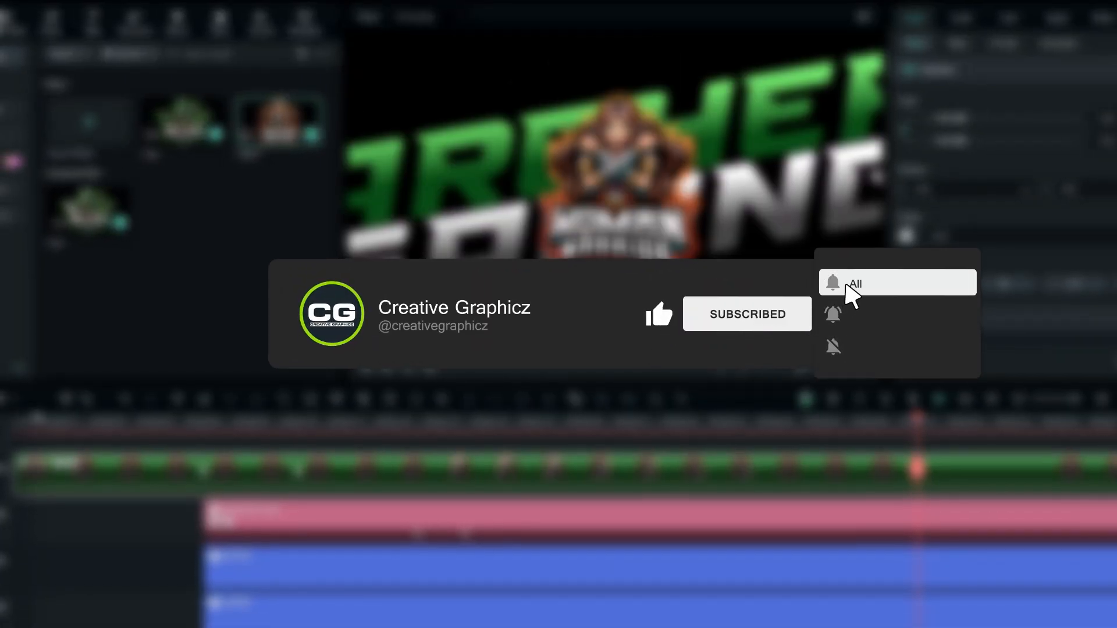
pyautogui.click(21, 415)
pyautogui.press('space')
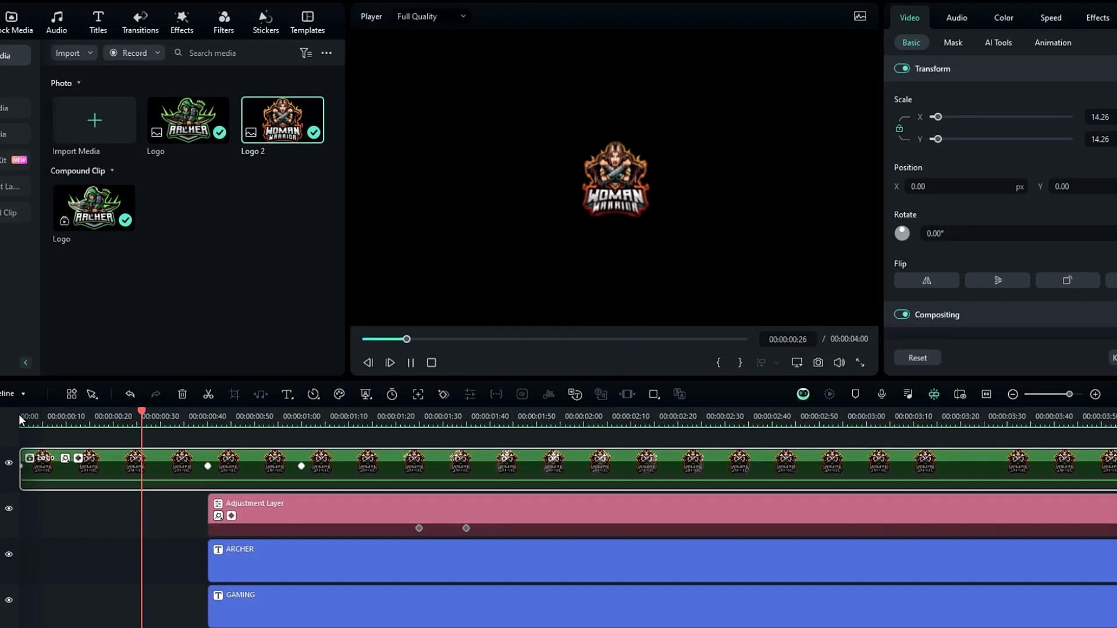